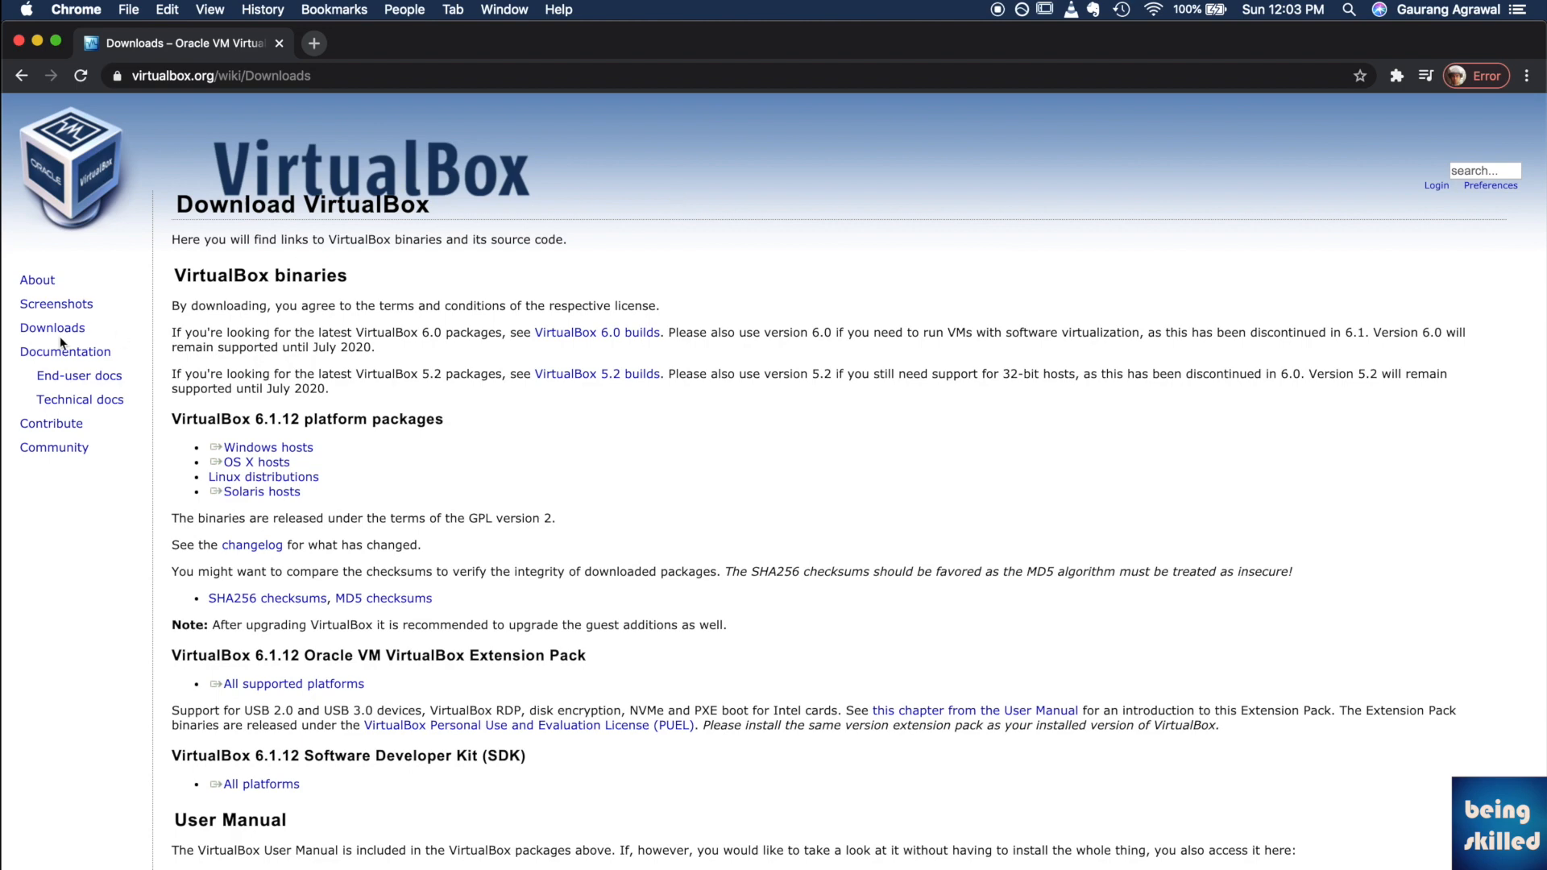
Look over the VirtualBox 6.1.12 packages for the supported Linux distributions and return to the downloads page.
scroll(285, 305, down, 3)
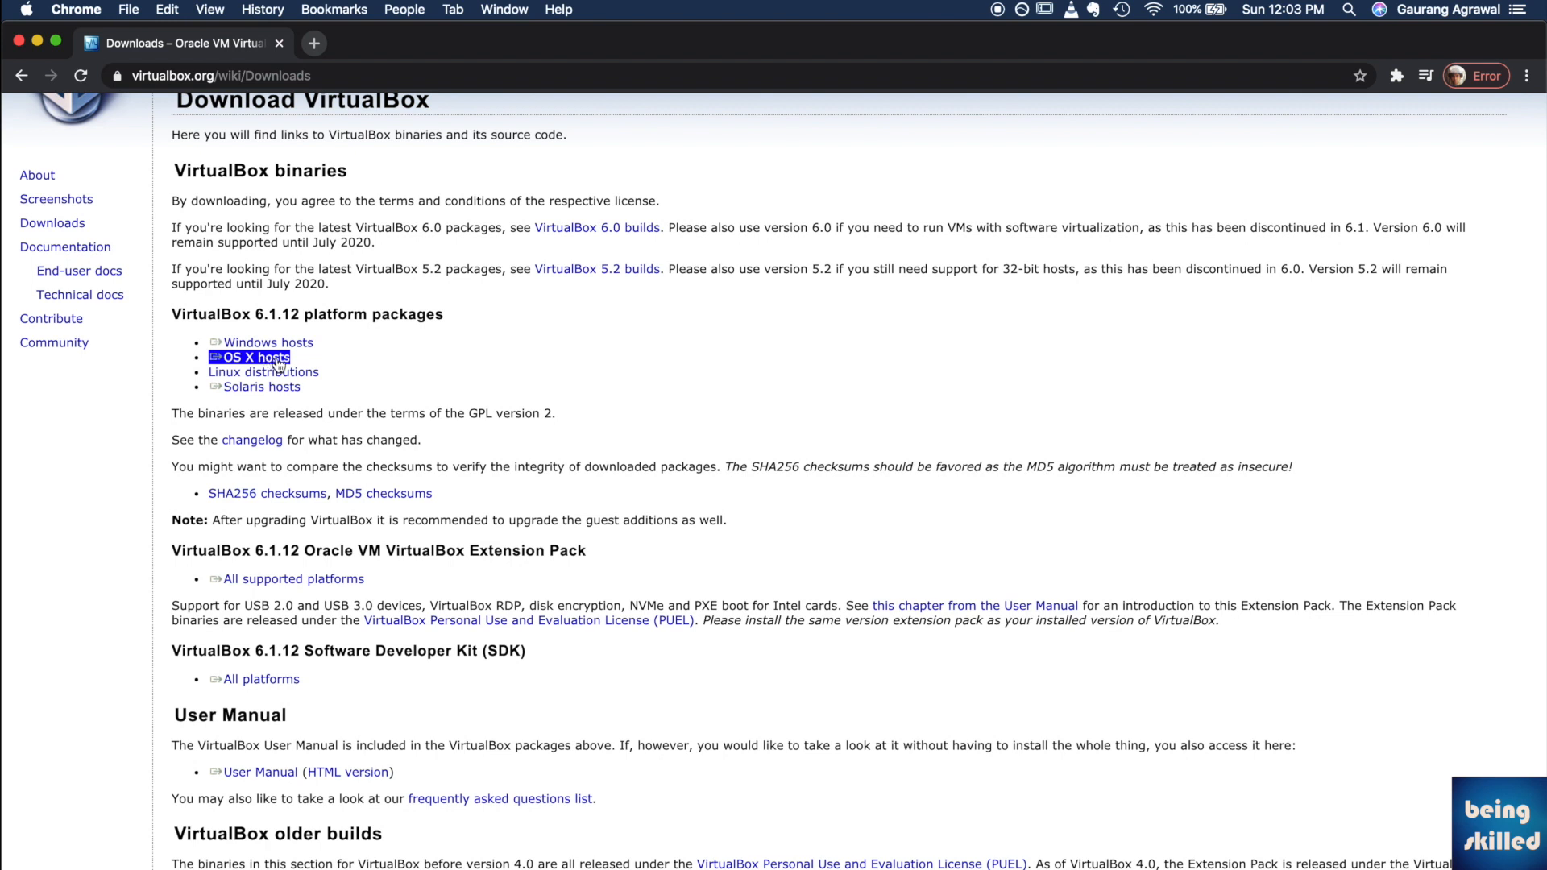
click(274, 374)
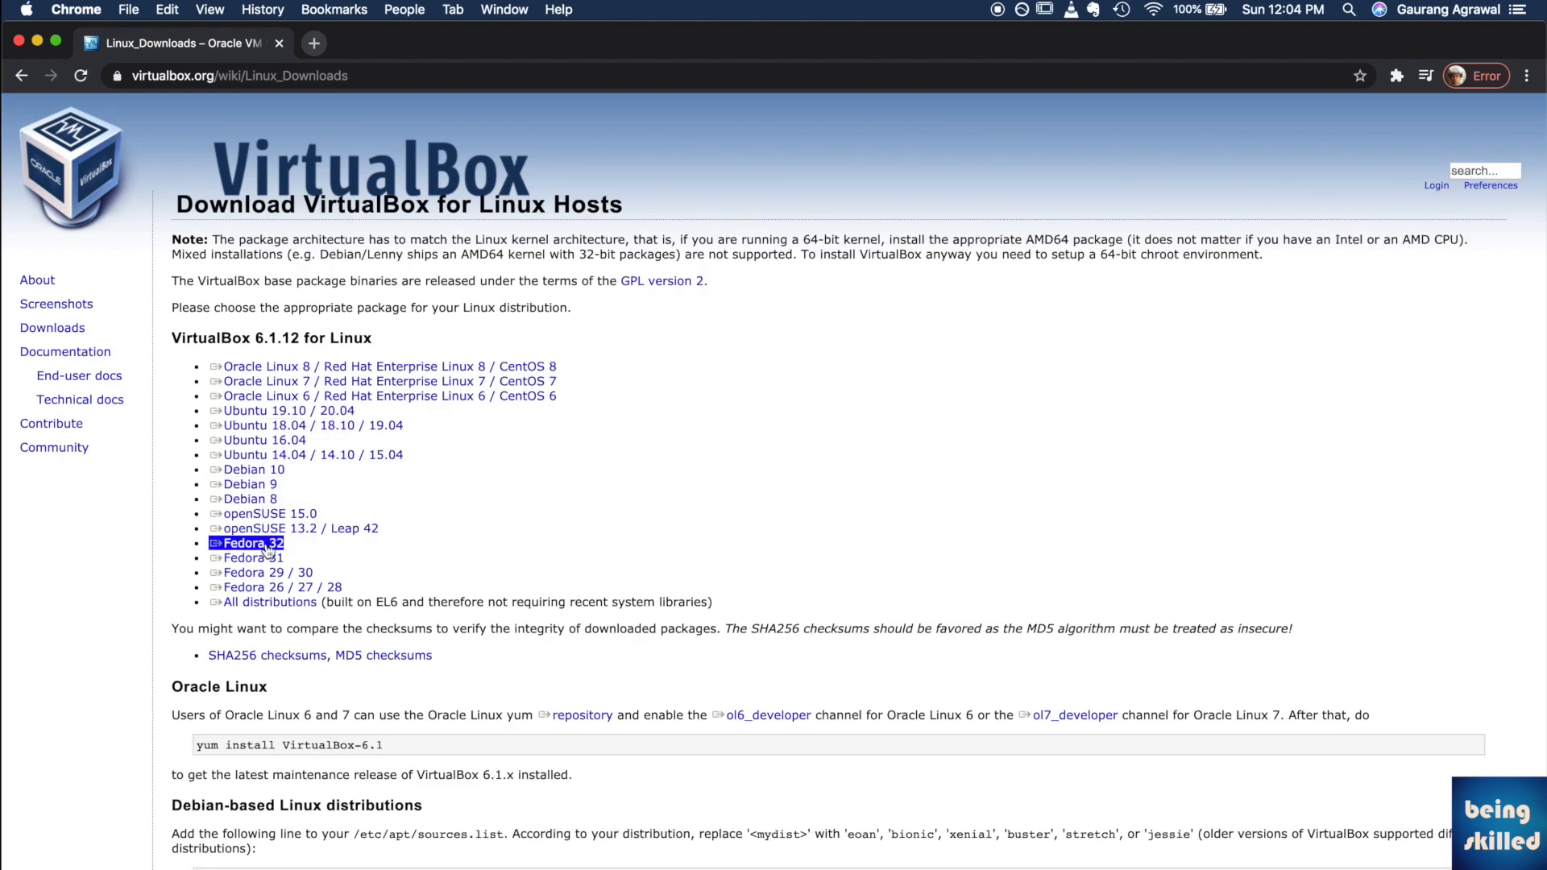
click(23, 77)
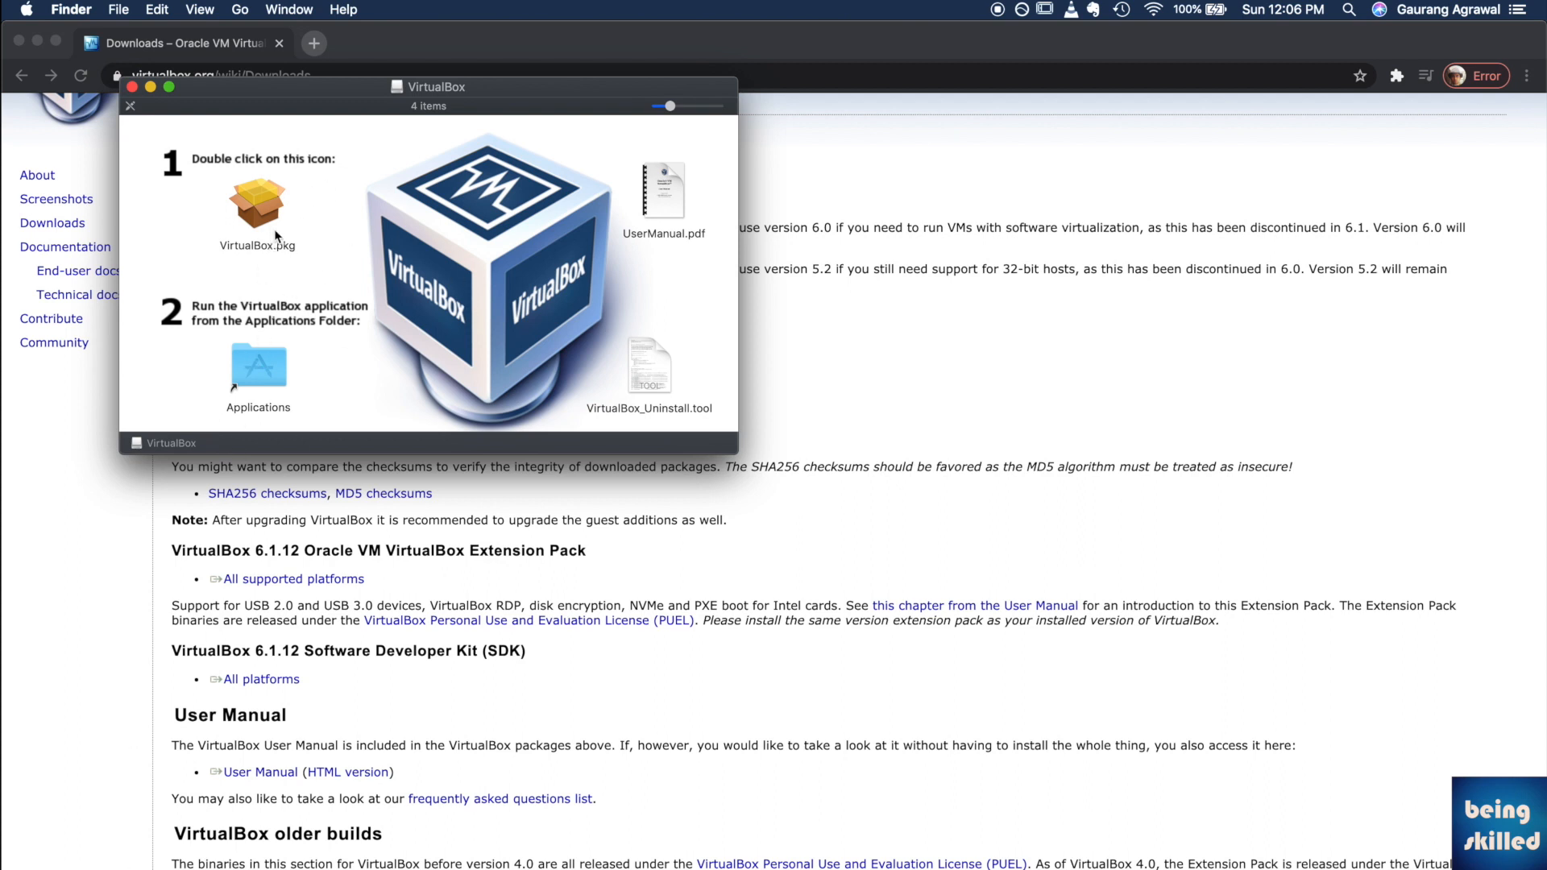
Install Oracle VM VirtualBox from VirtualBox.pkg and move the finished installer to the Trash.
click(267, 208)
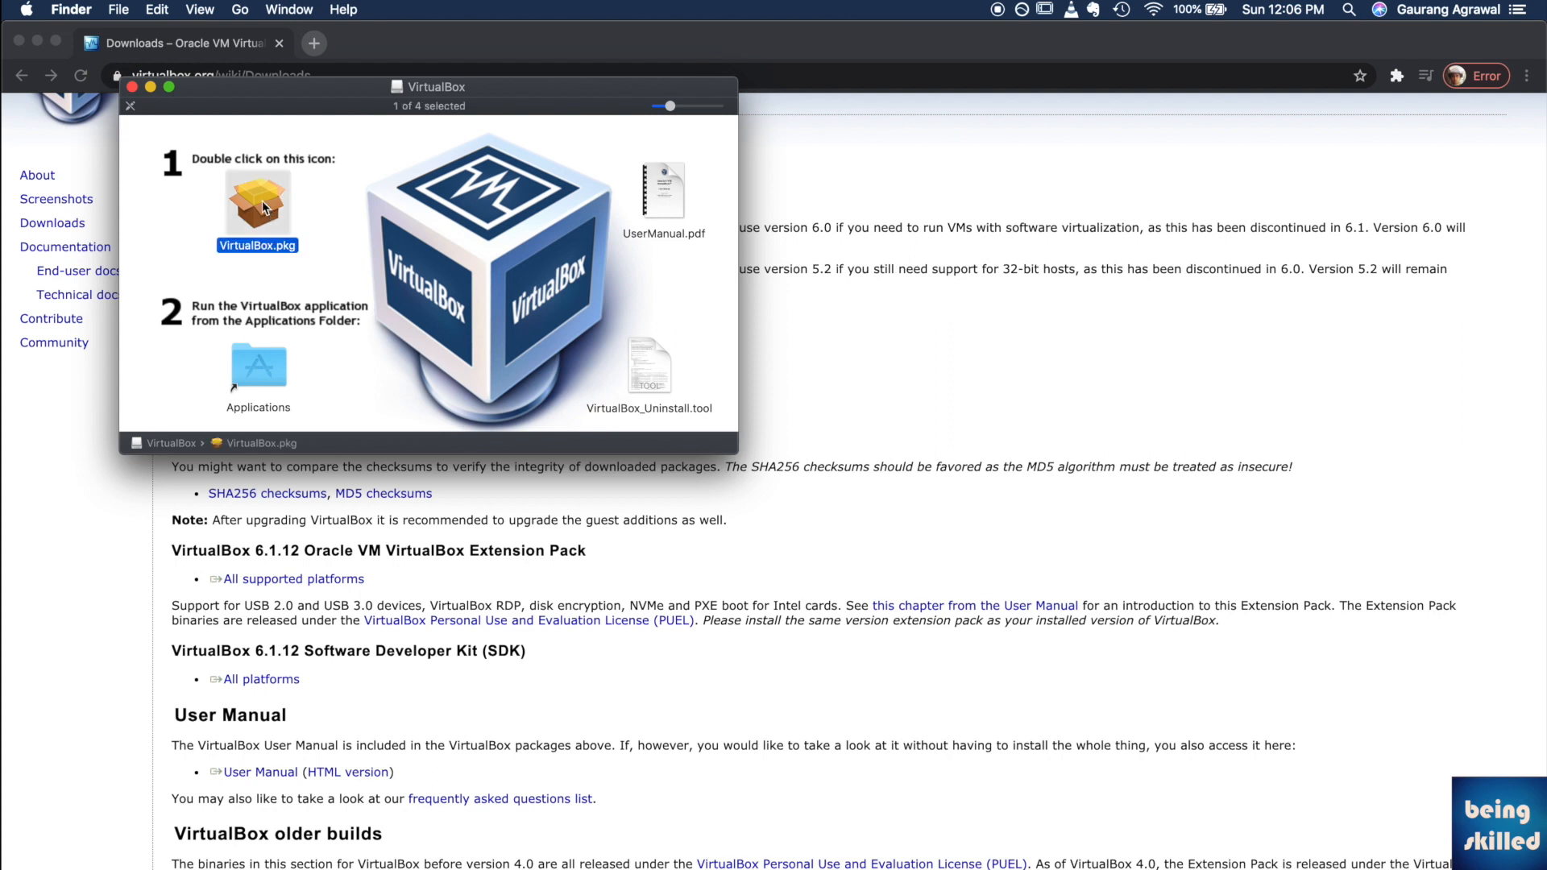
double_click(264, 208)
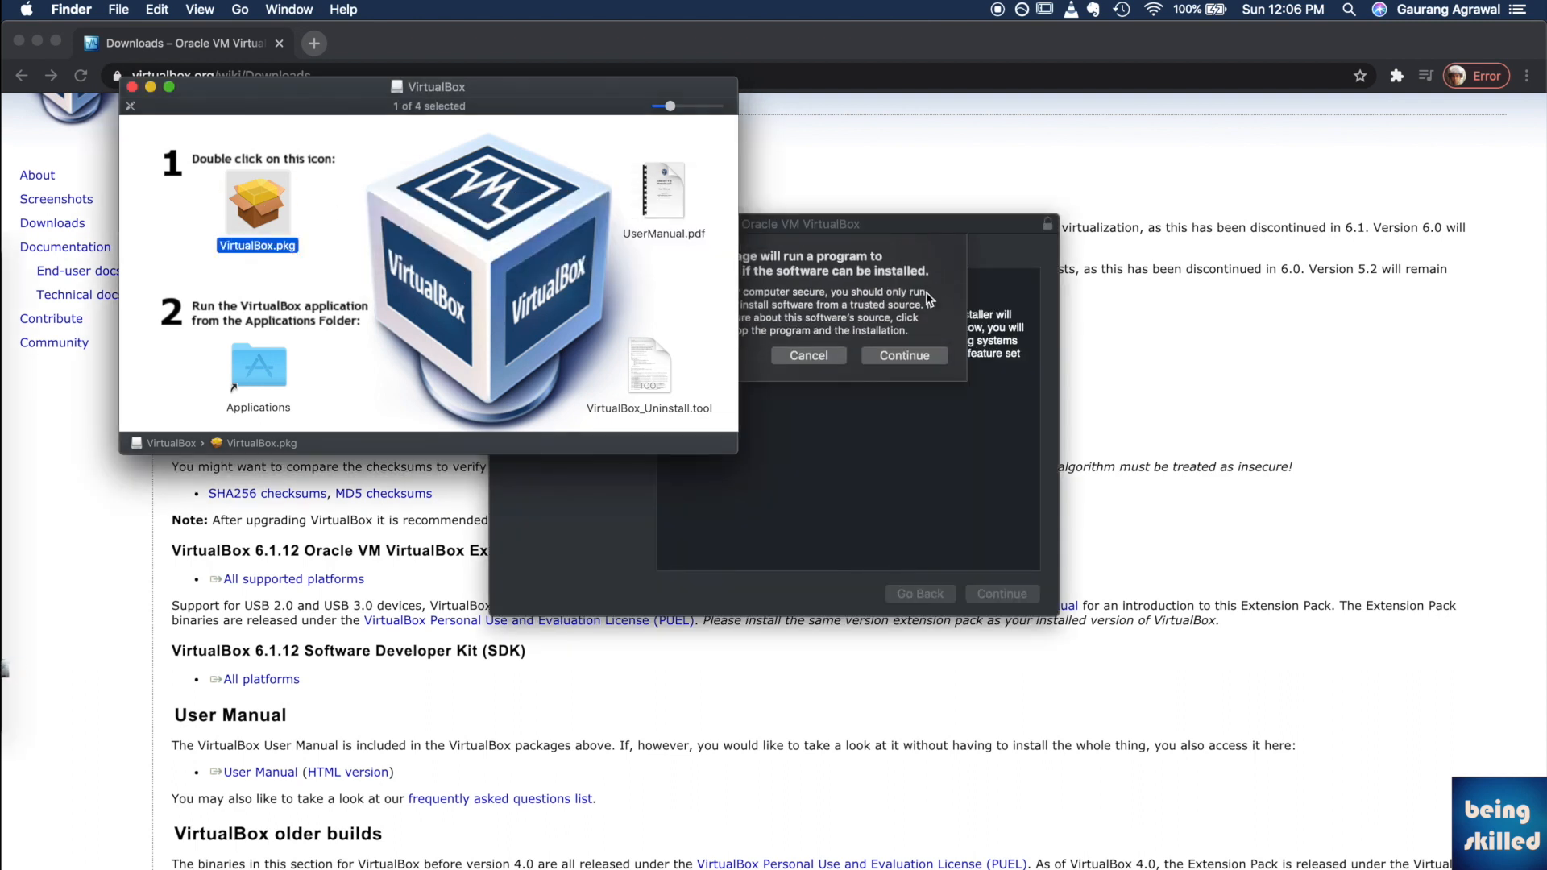
click(923, 356)
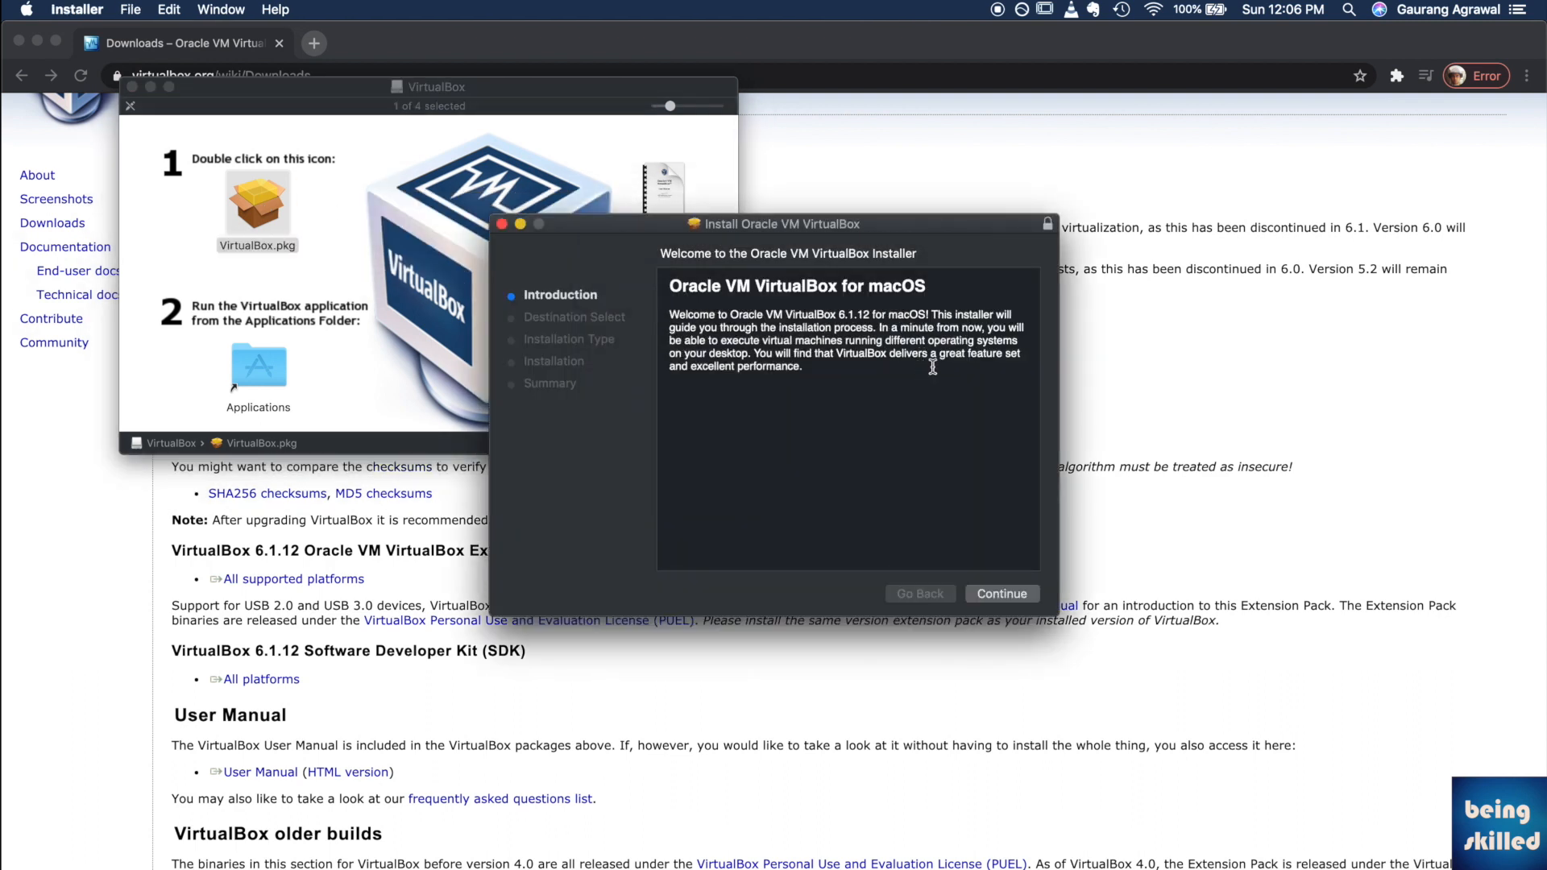
click(1010, 596)
click(1012, 596)
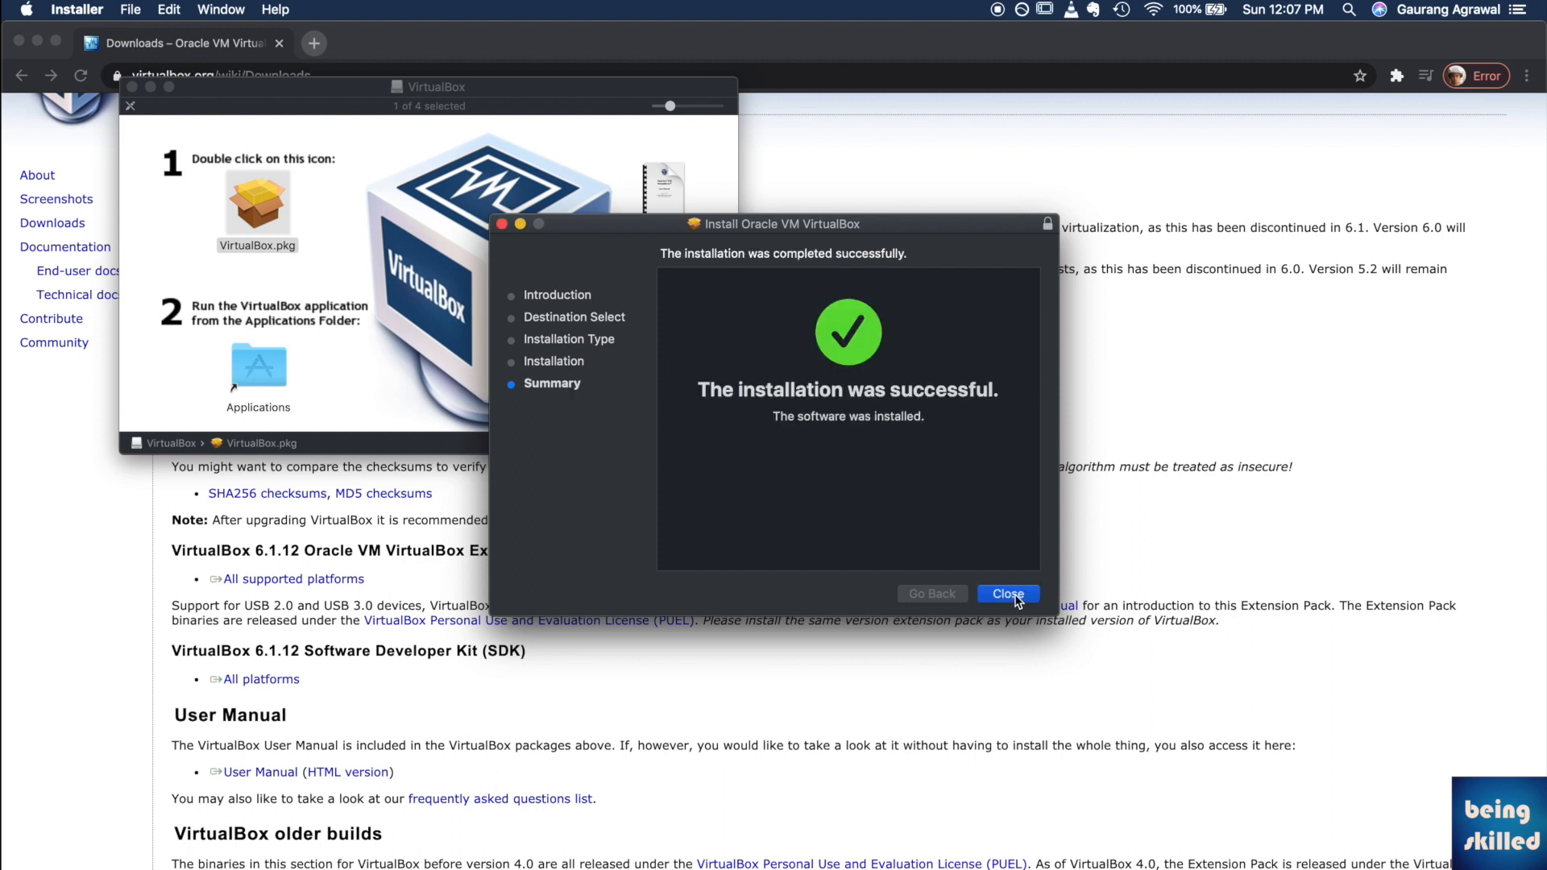
click(1017, 600)
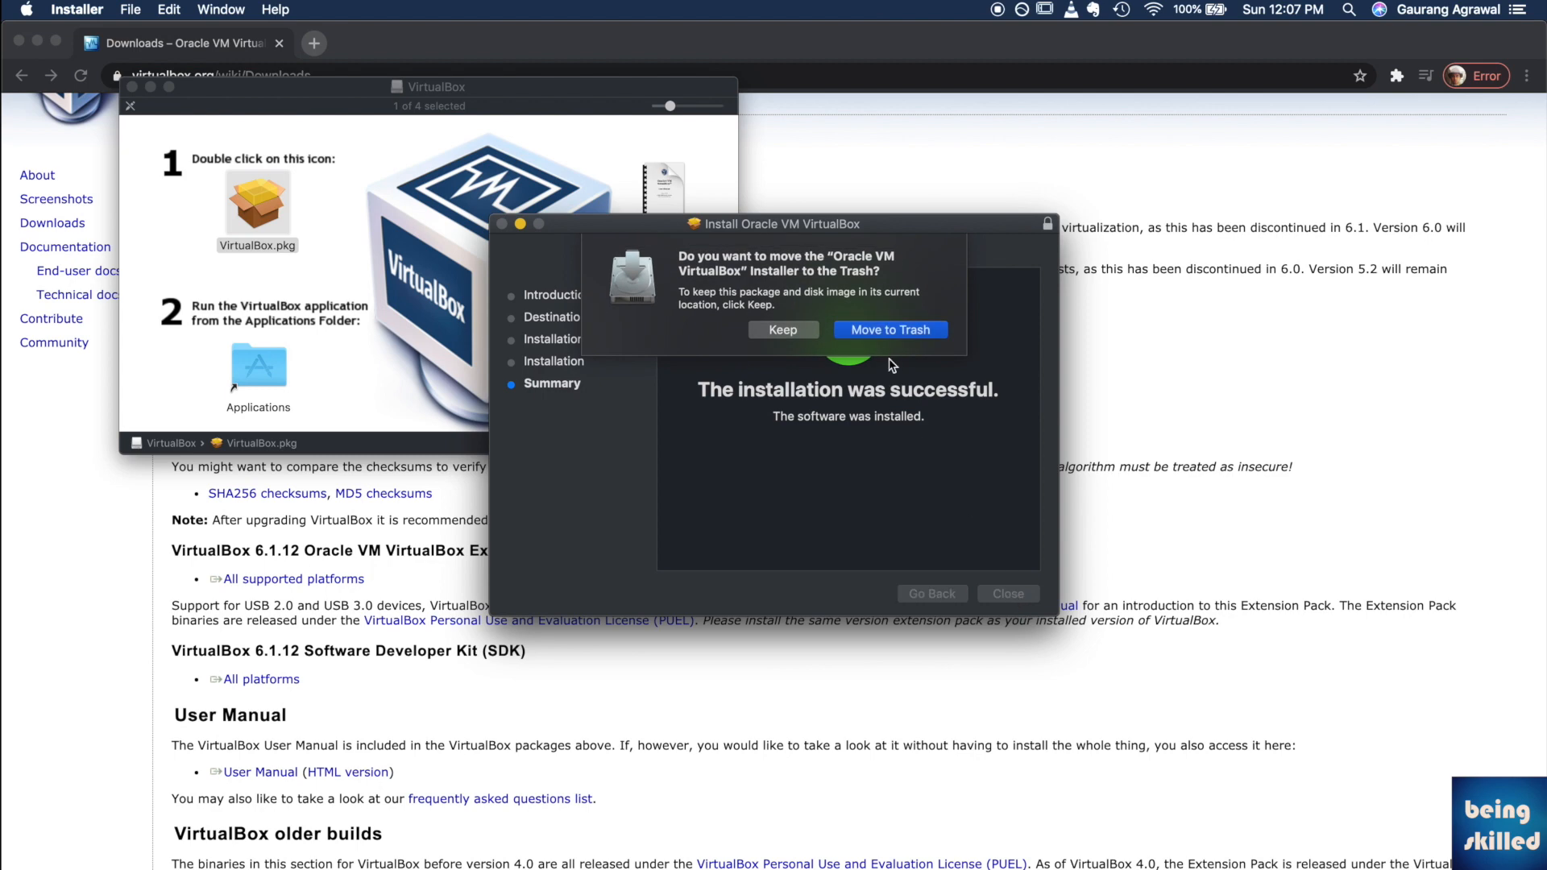
click(889, 341)
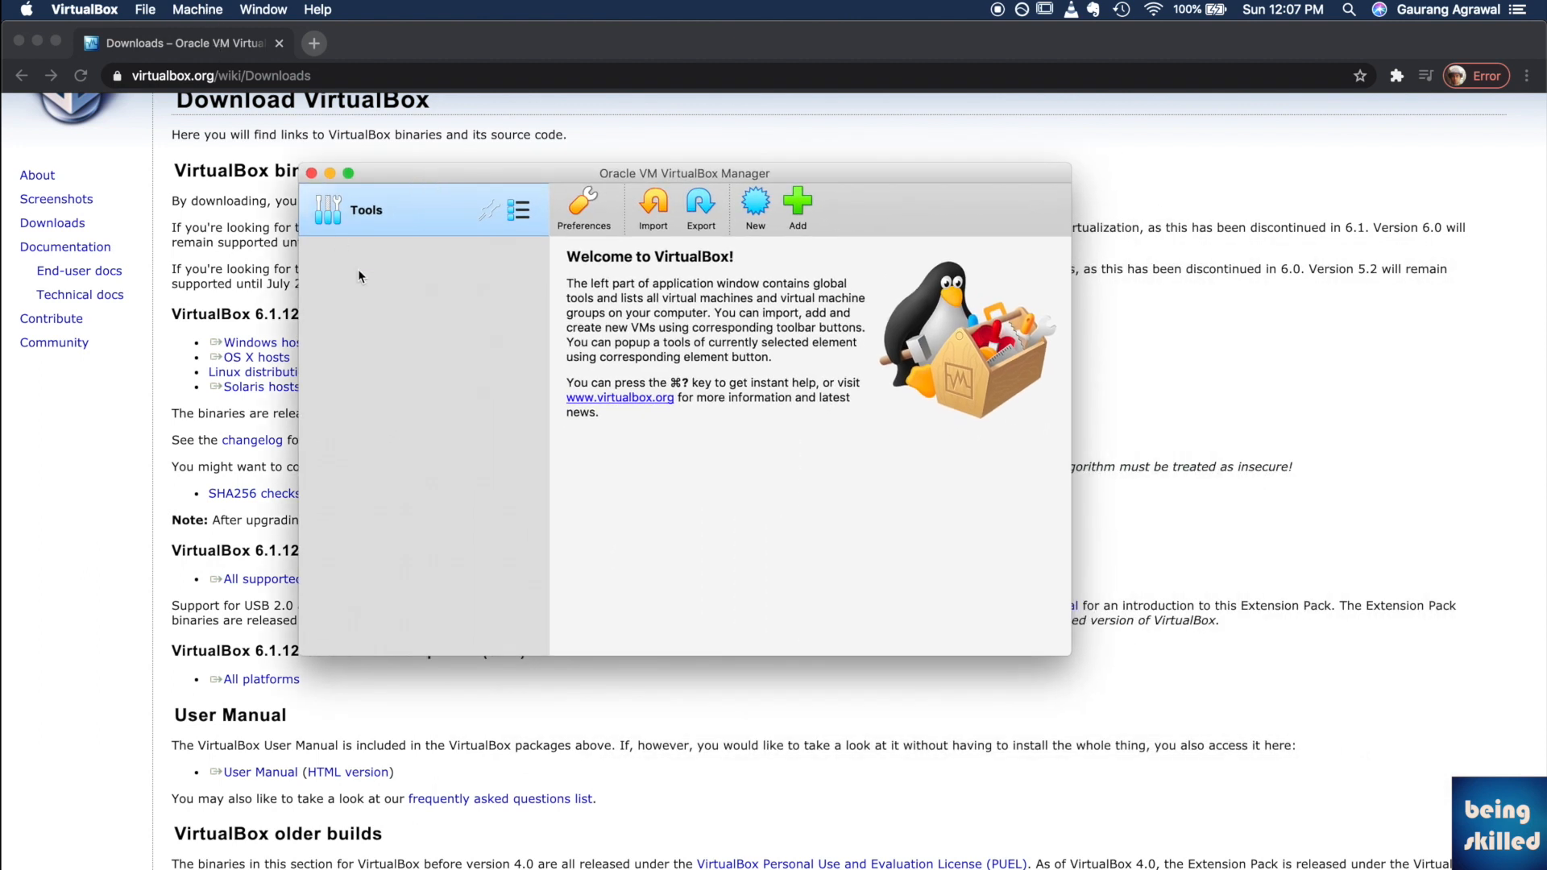
Begin a new Linux Ubuntu (64-bit) virtual machine named Ubuntu20 with 3084 MB of memory.
click(213, 9)
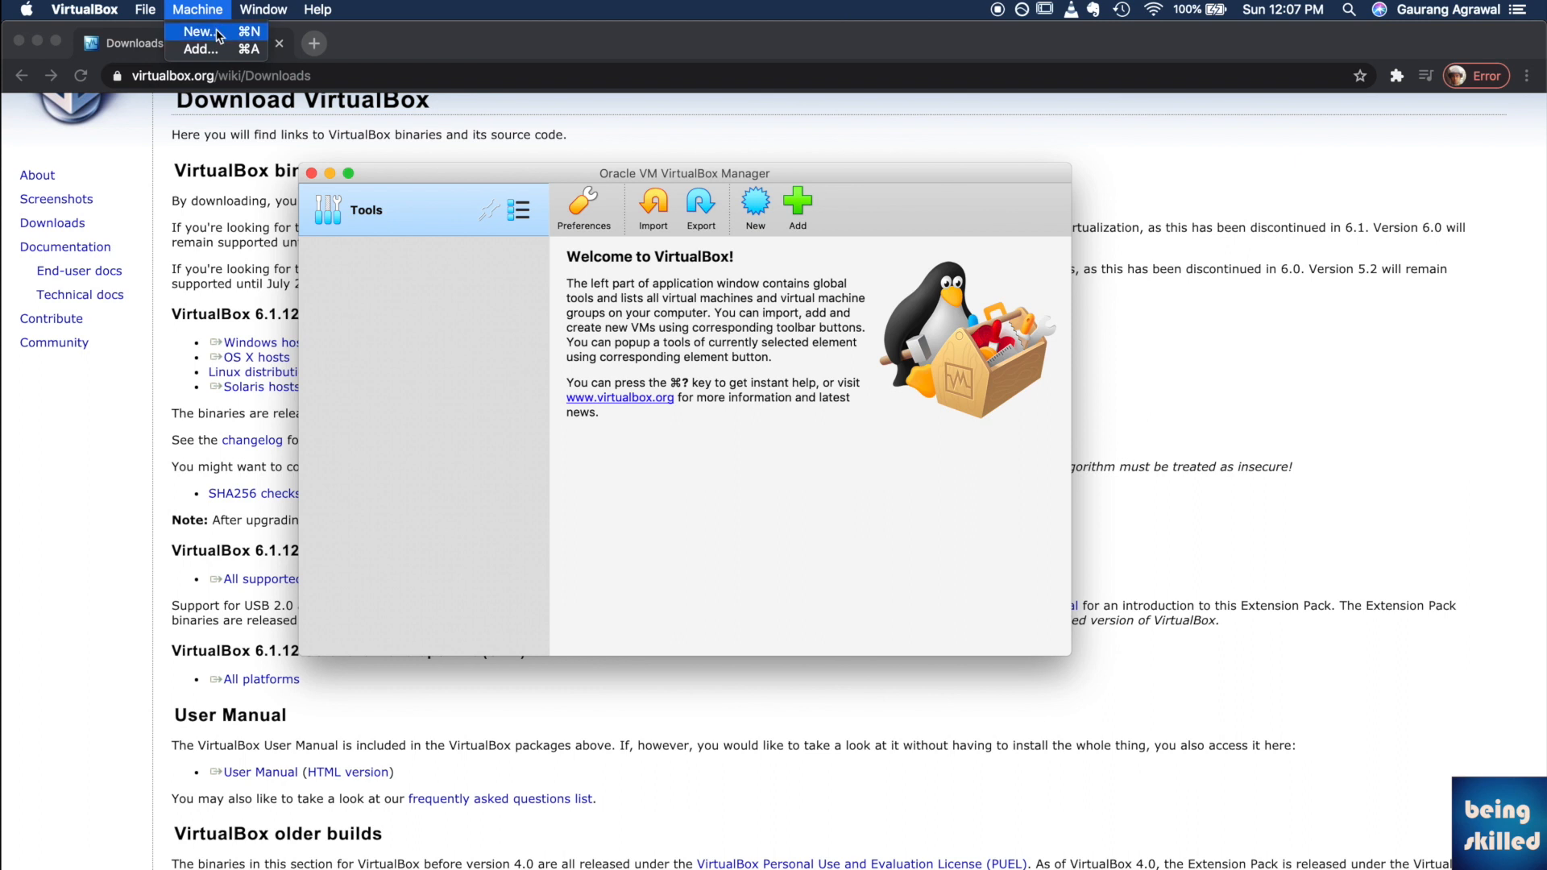
click(217, 33)
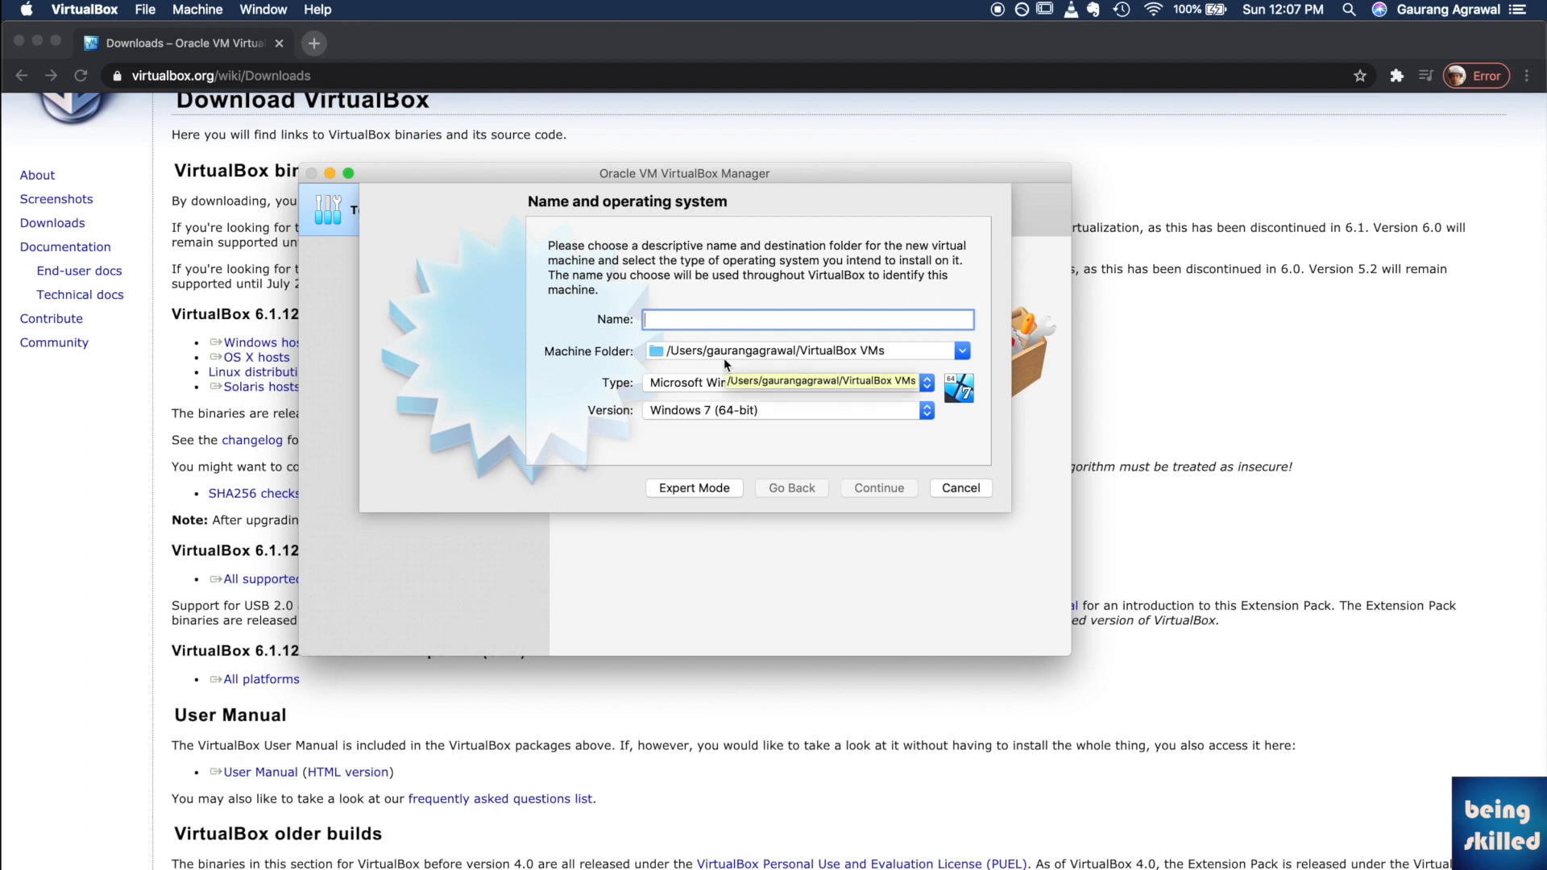
text(Ubuntu20)
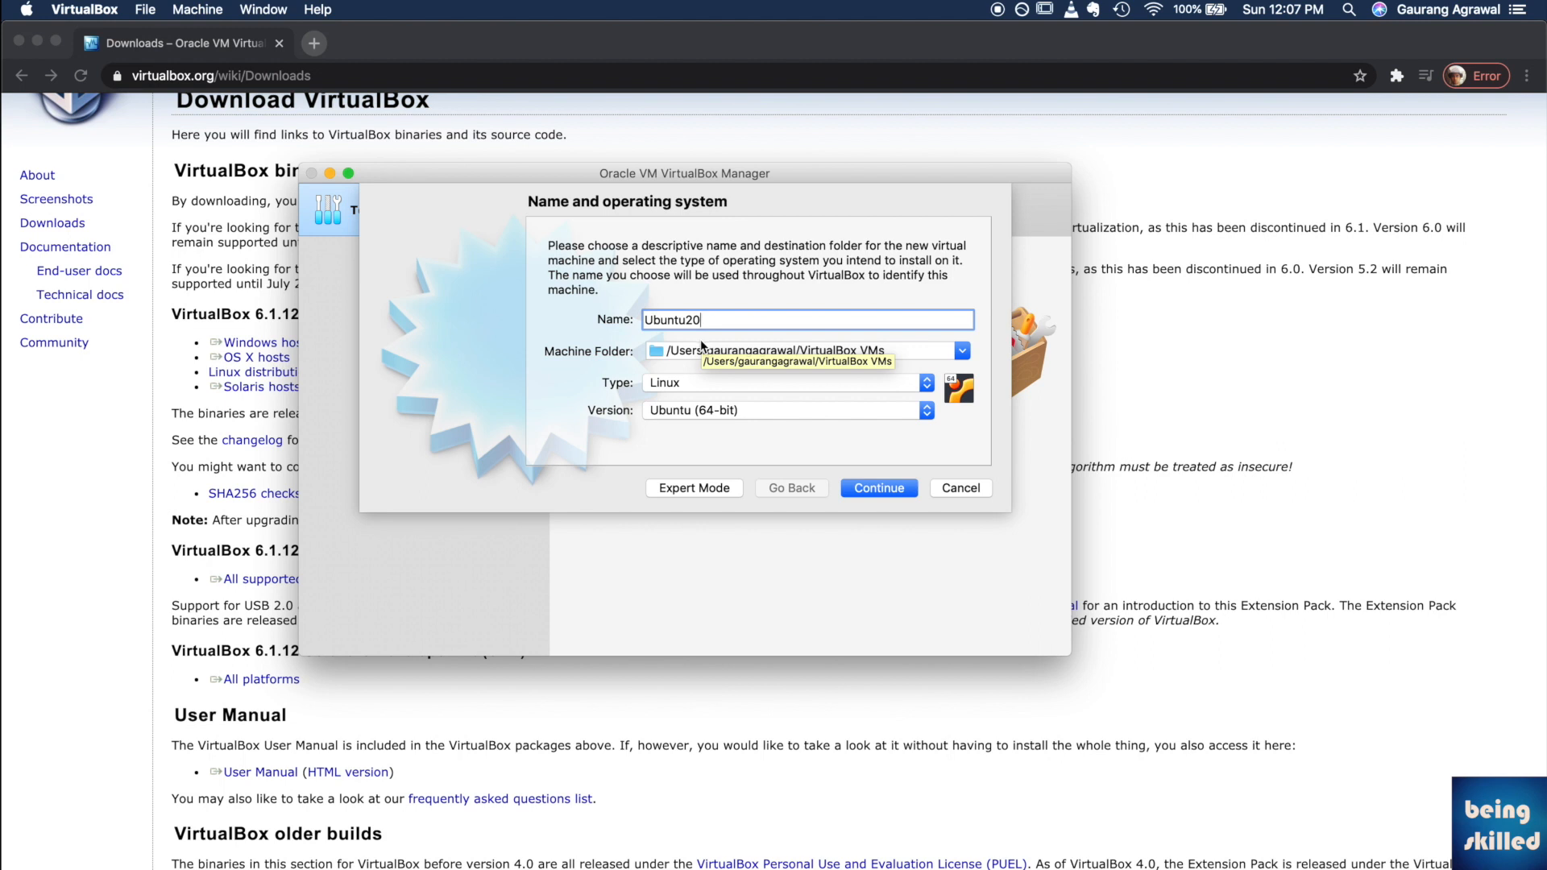
click(865, 490)
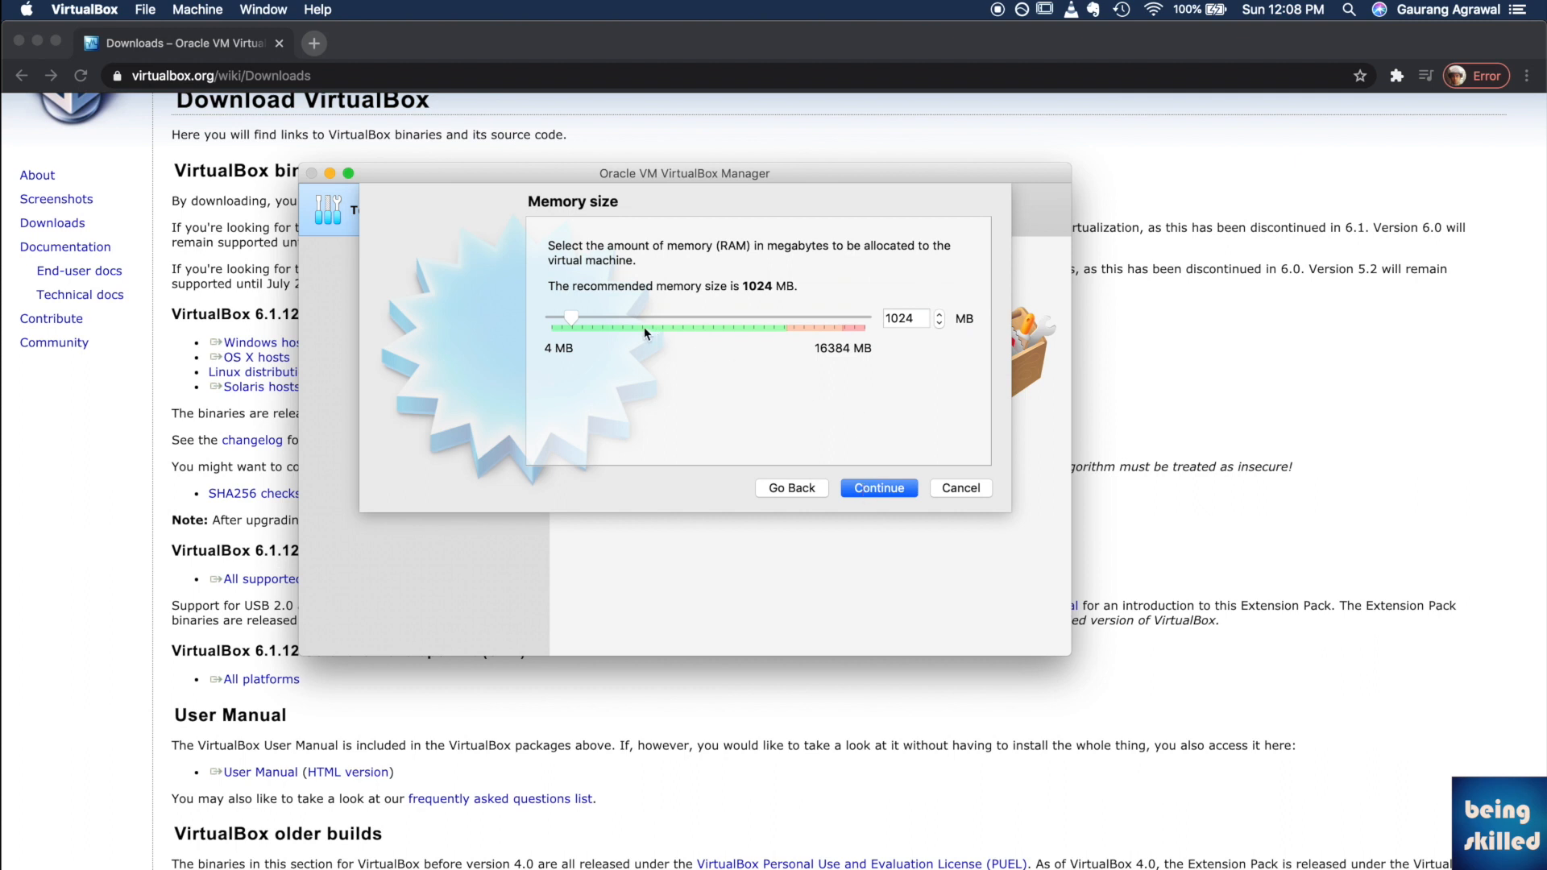
drag(579, 319, 616, 321)
click(875, 489)
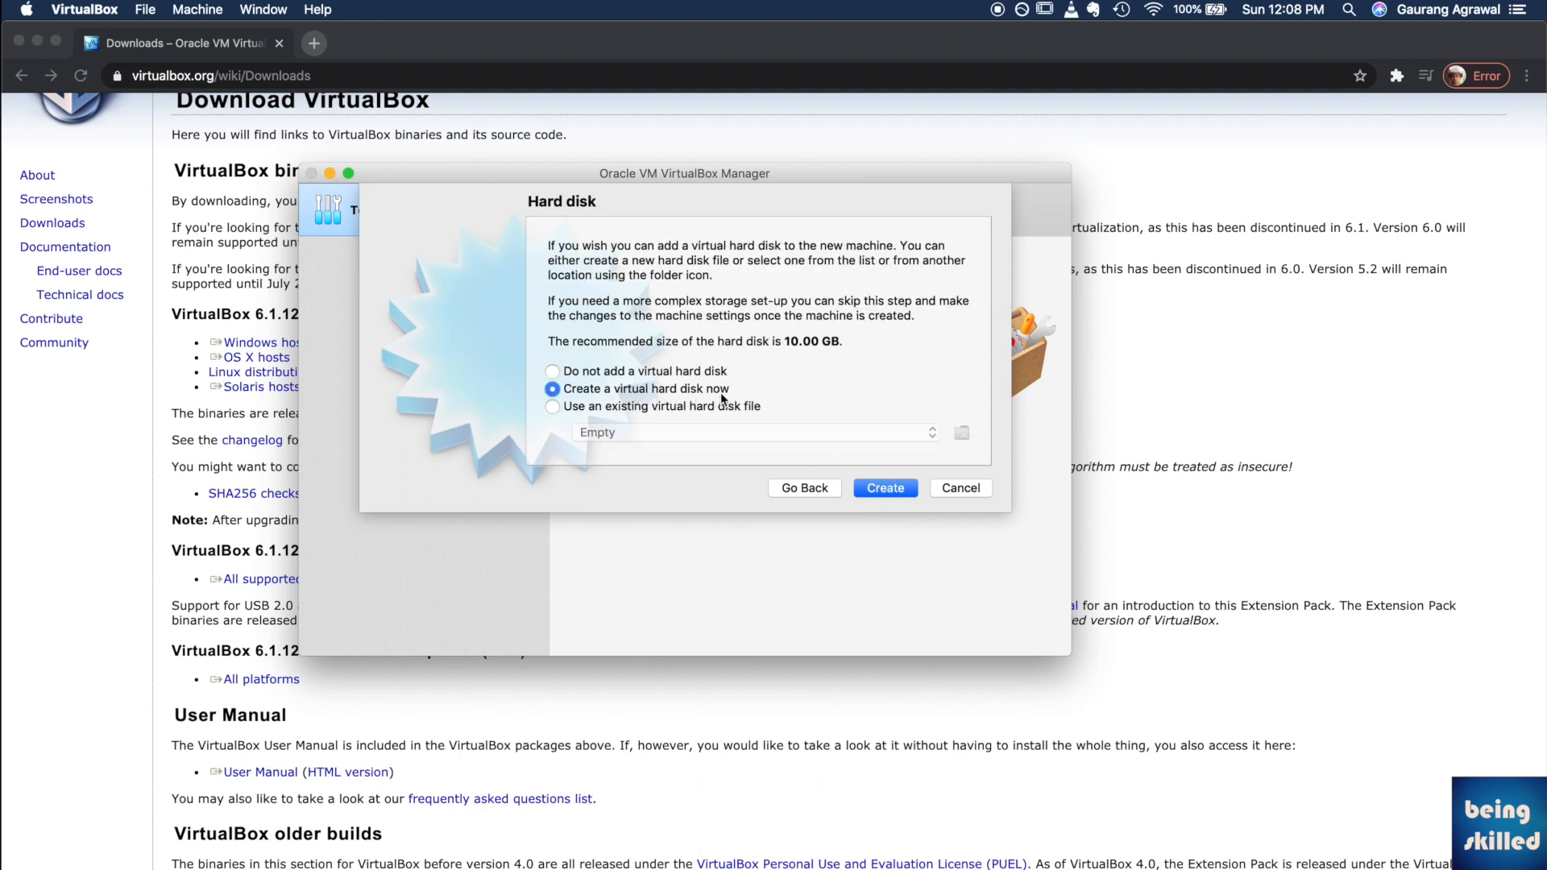
Create a dynamically allocated 10.00 GB VDI virtual hard disk for the Ubuntu20 machine.
click(874, 490)
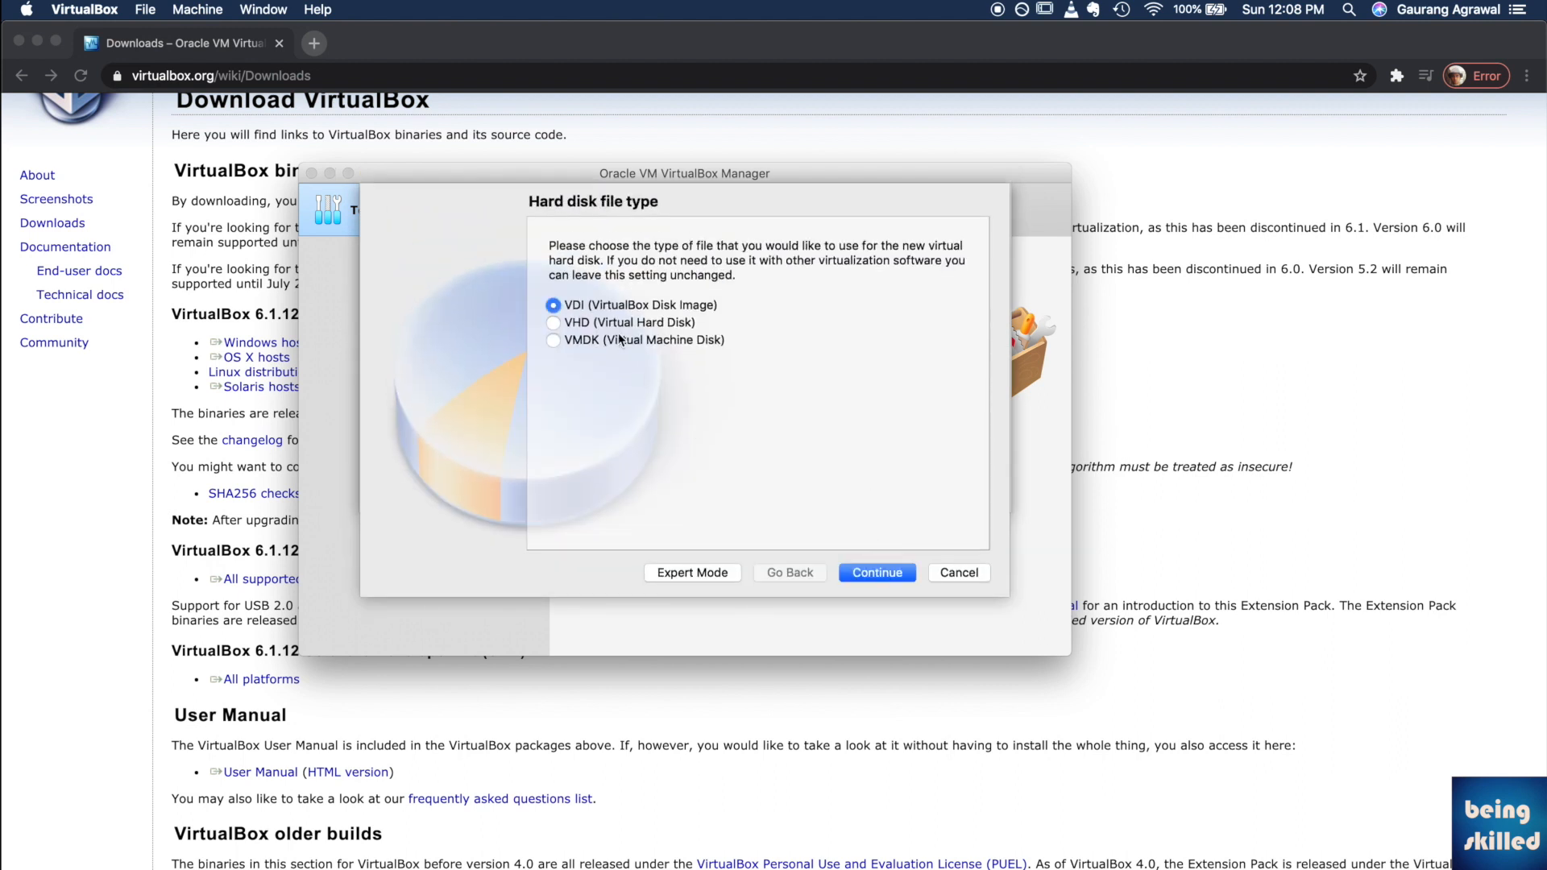
click(900, 573)
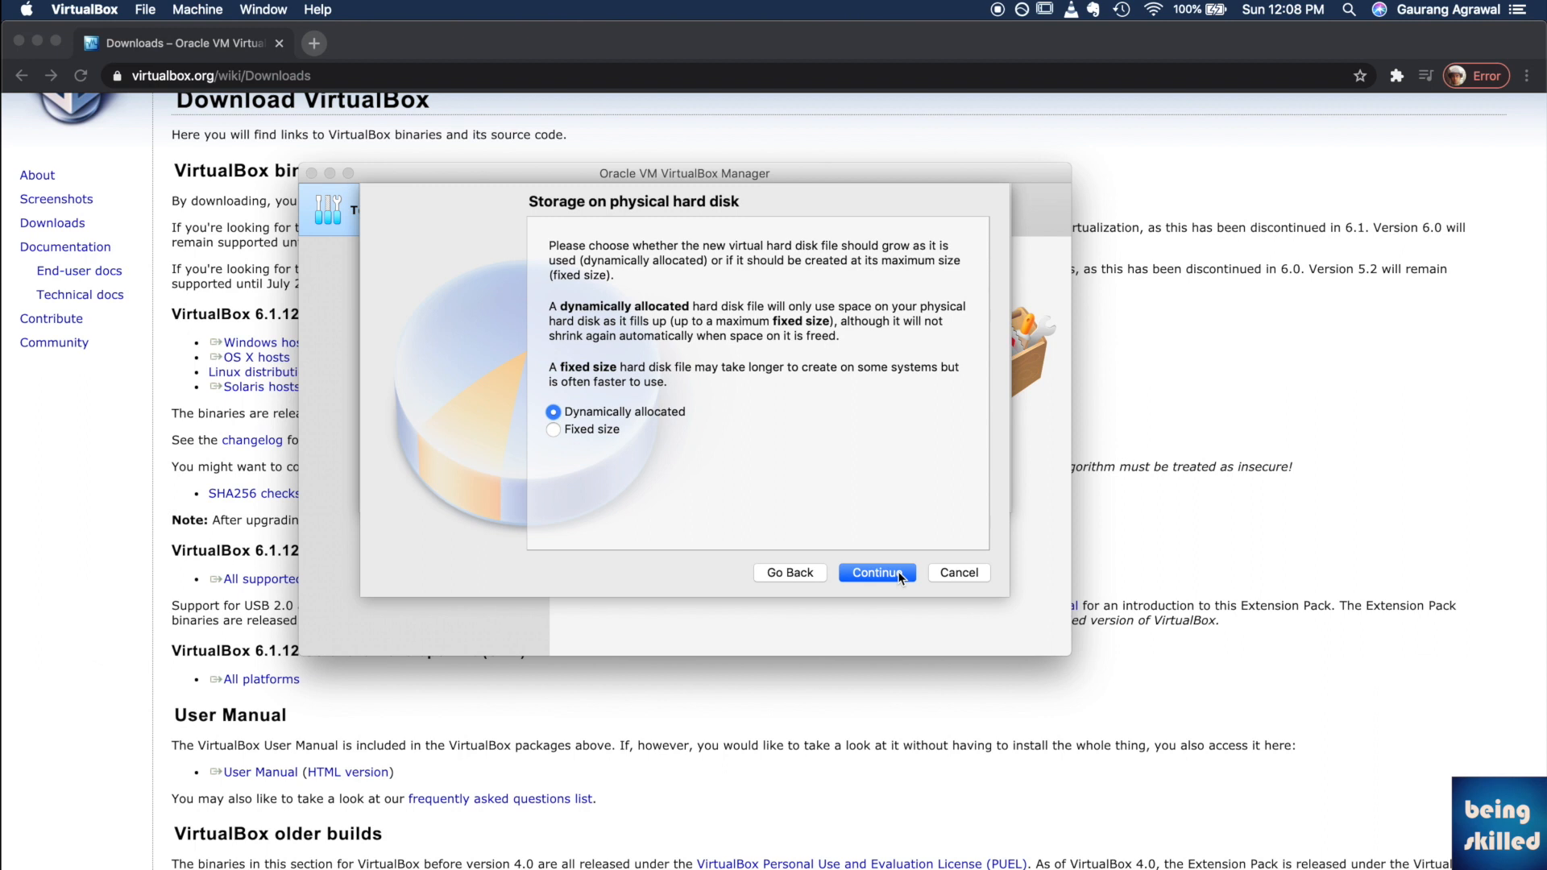
click(900, 574)
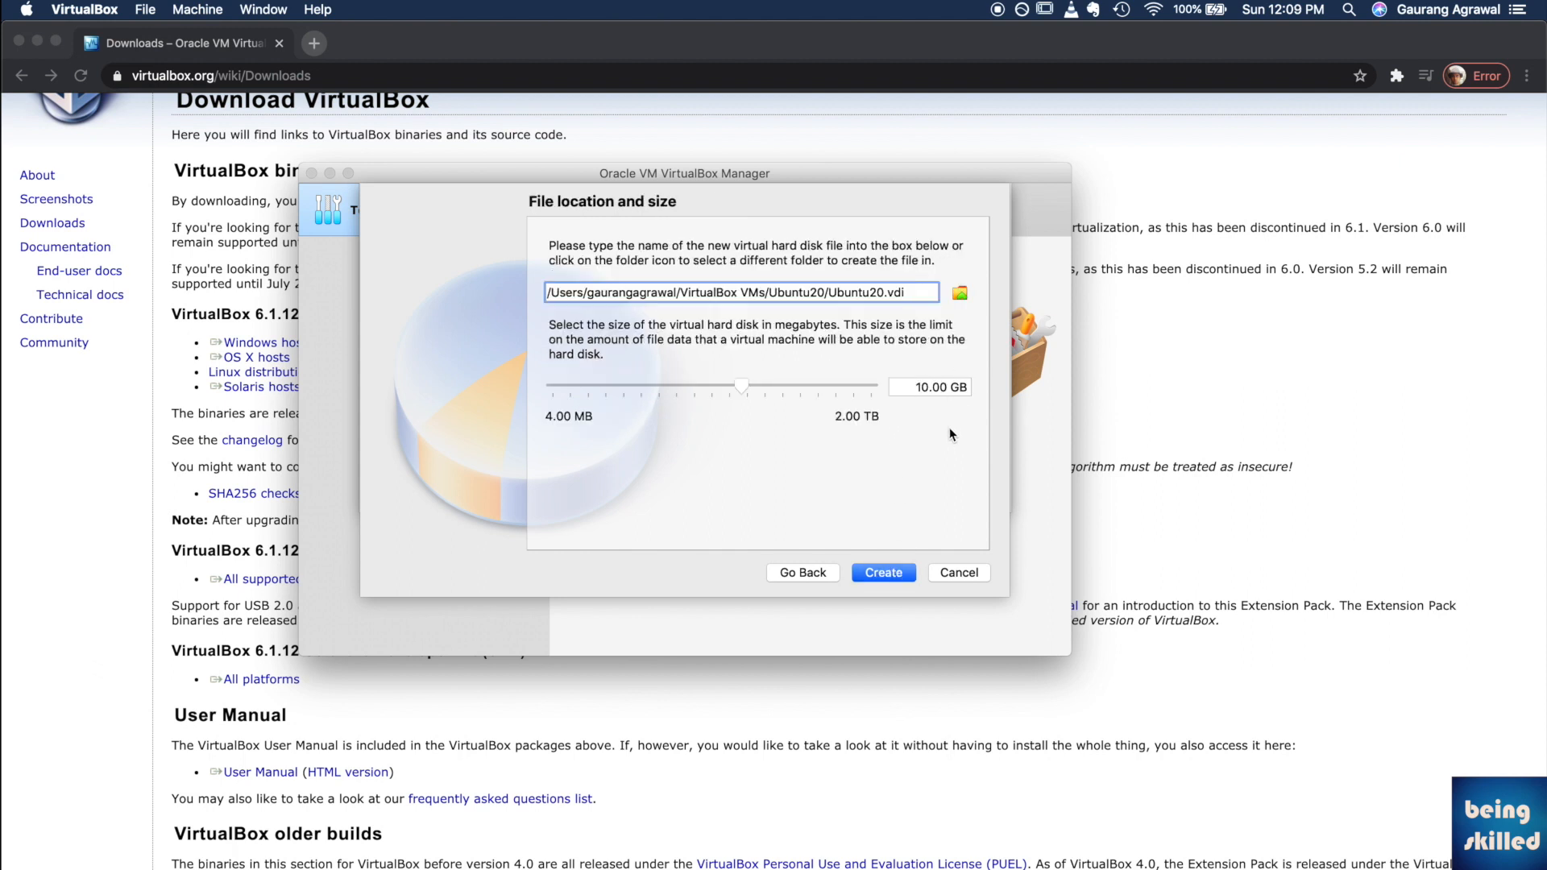
click(889, 576)
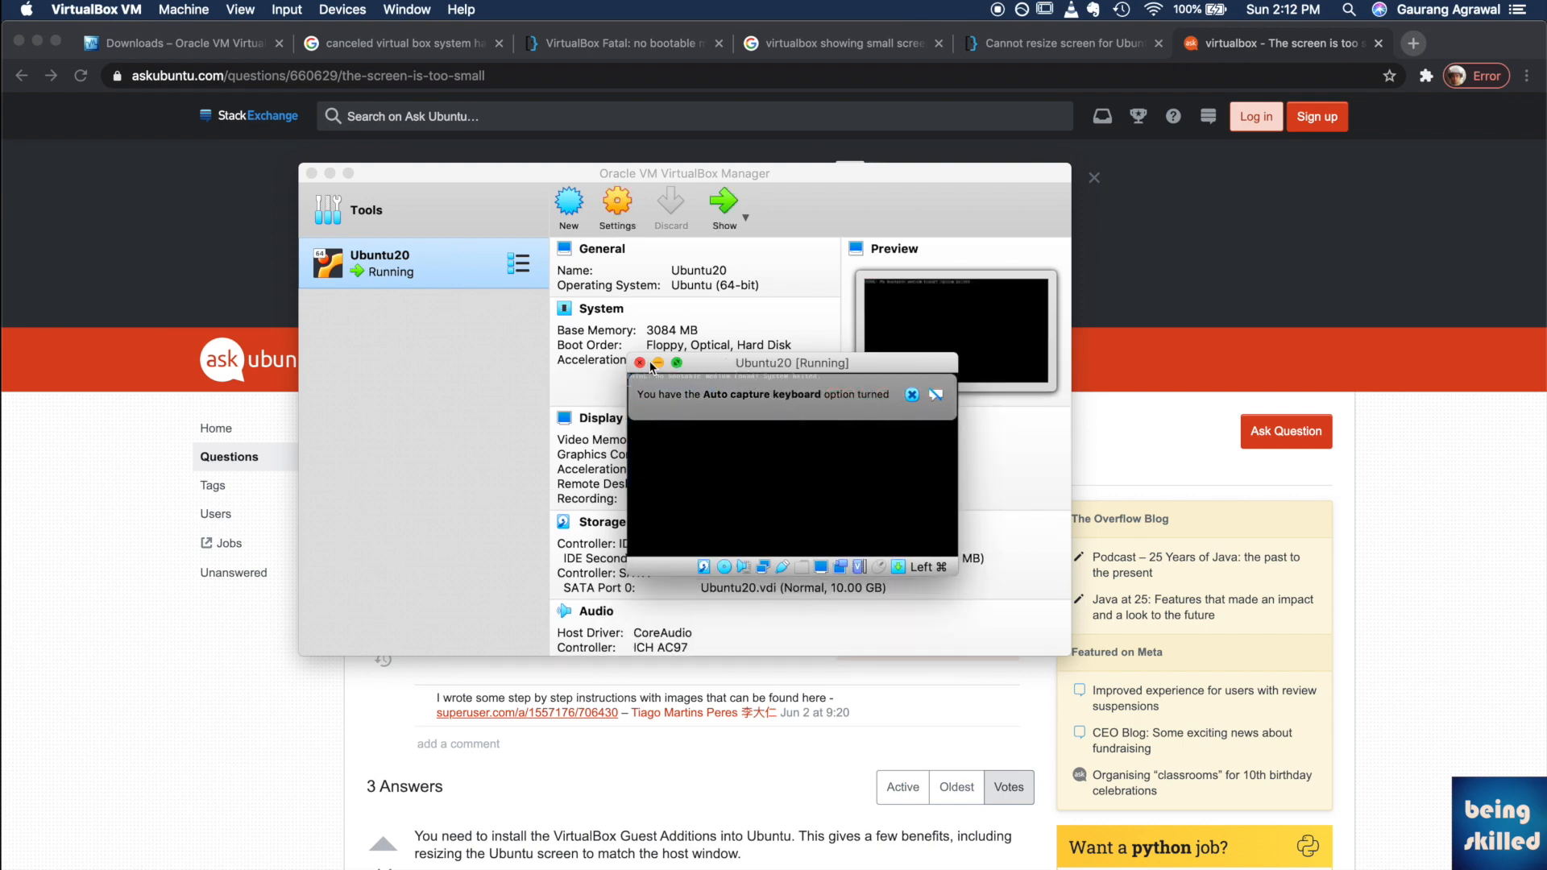
Switch the running Ubuntu20 window to scaled mode and dismiss the auto capture keyboard message.
click(286, 9)
mouse_move(240, 9)
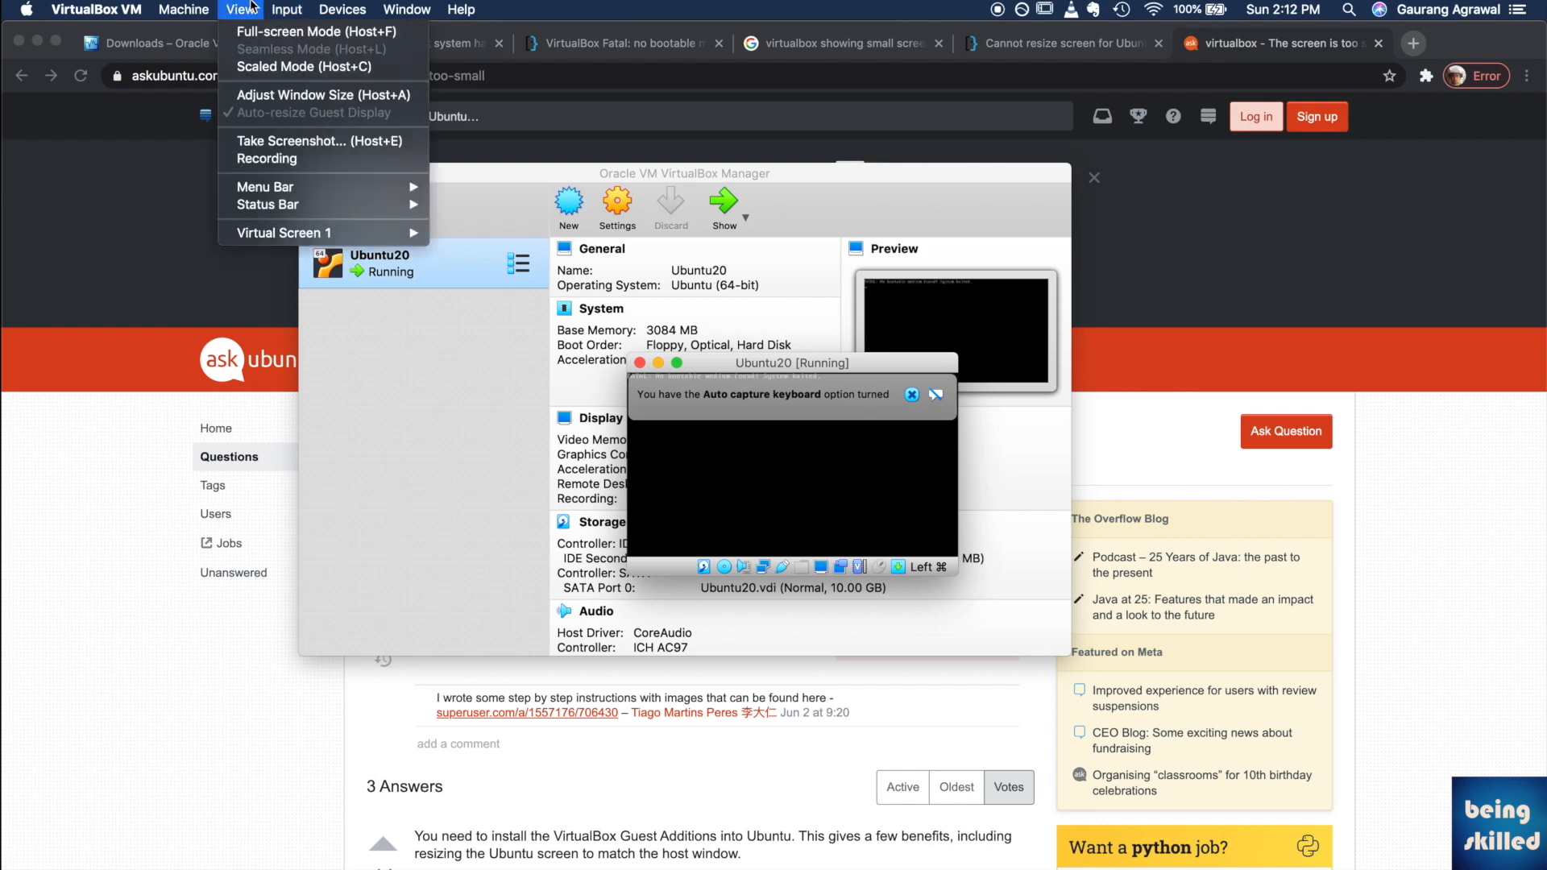
click(283, 71)
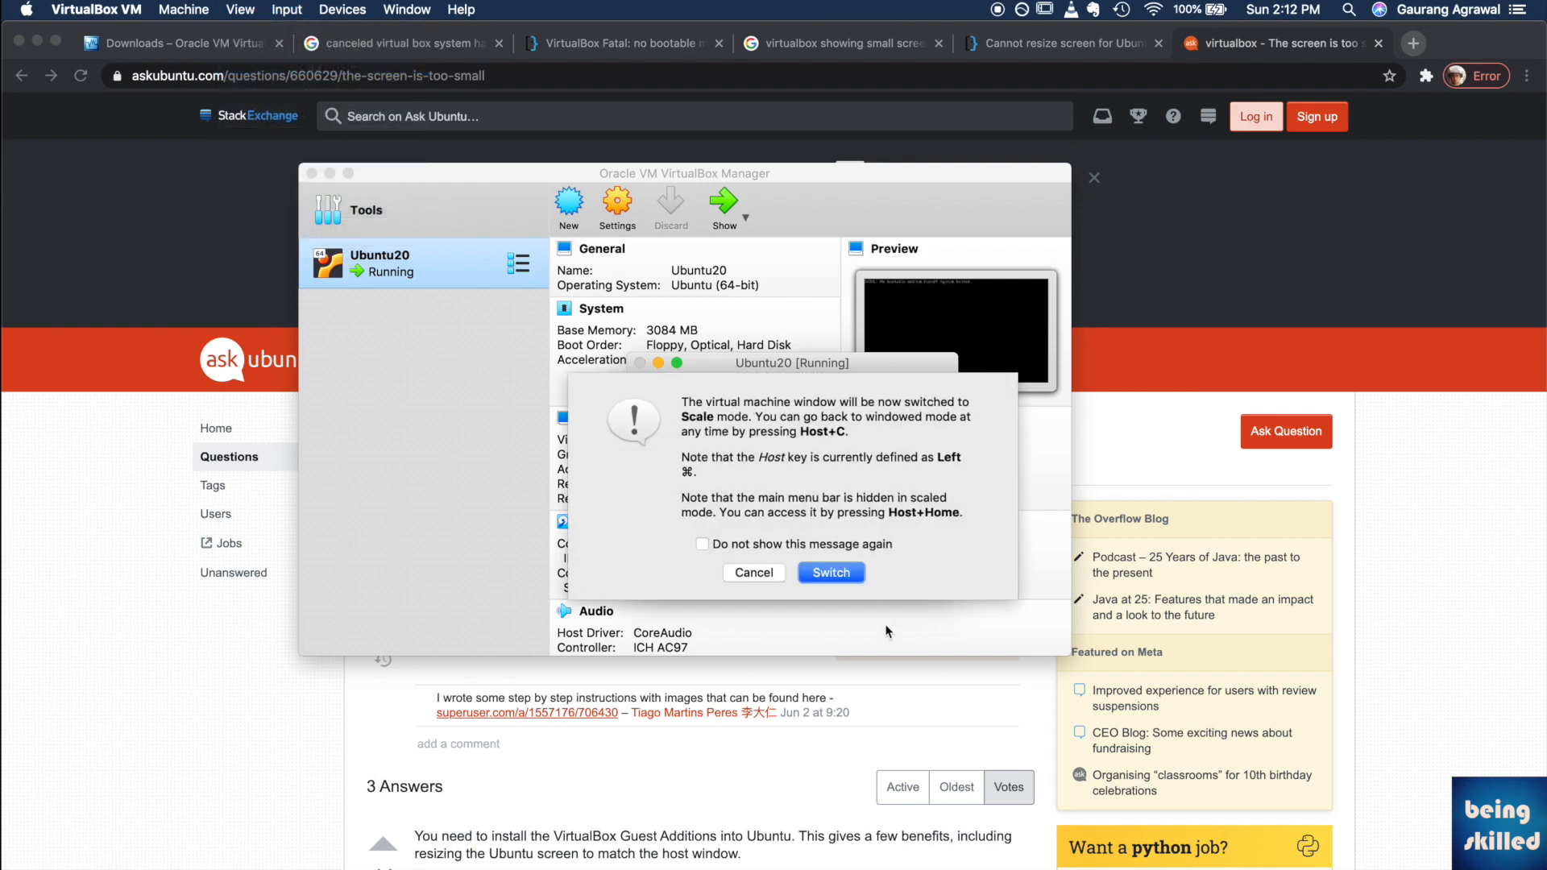
click(844, 578)
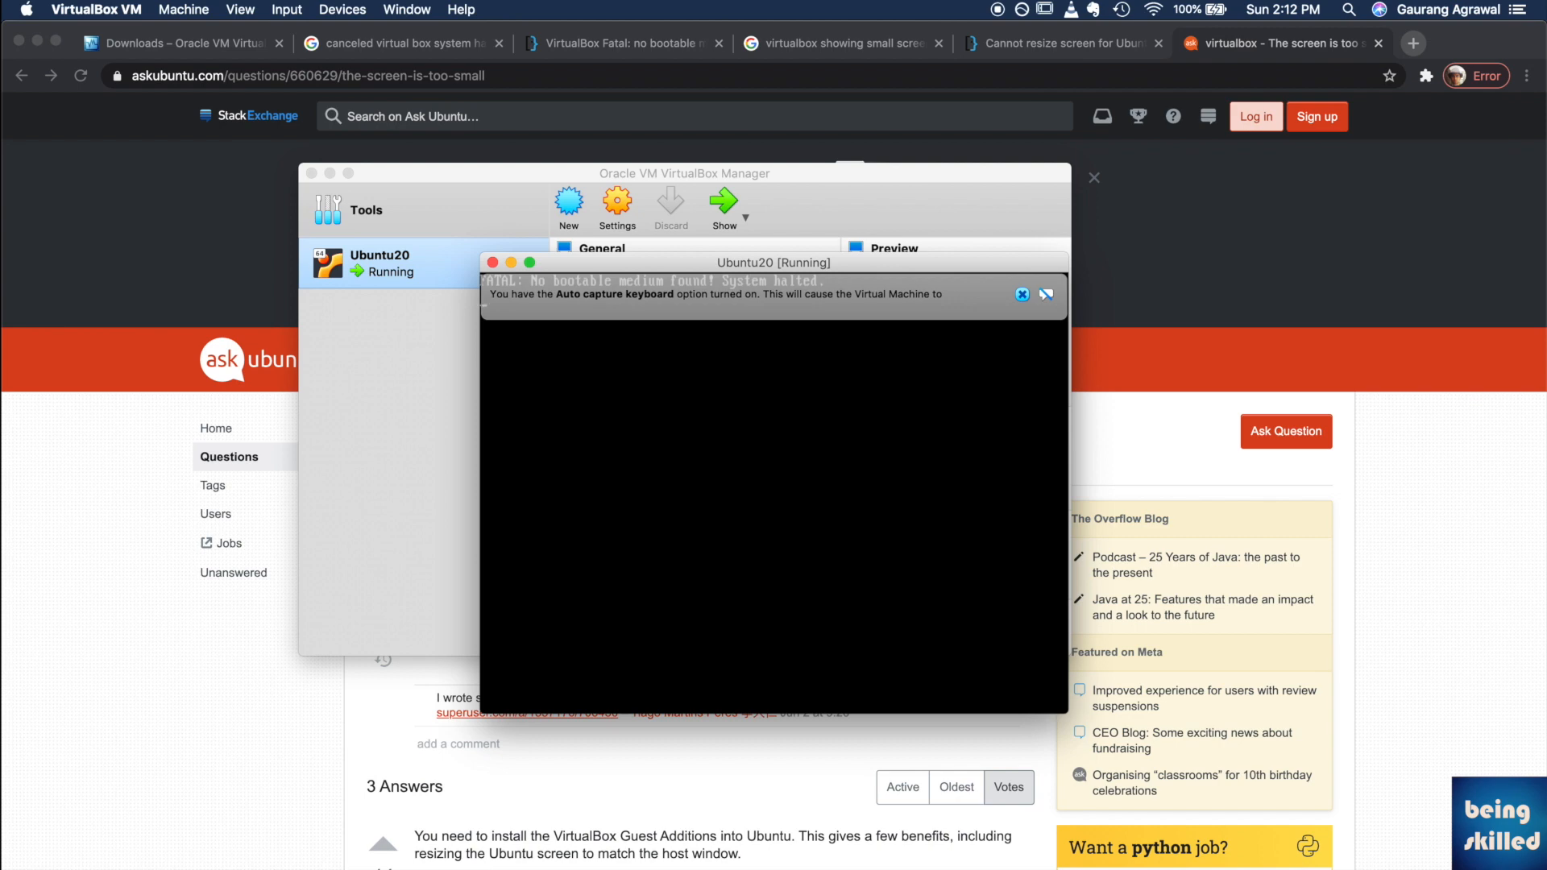
click(1022, 294)
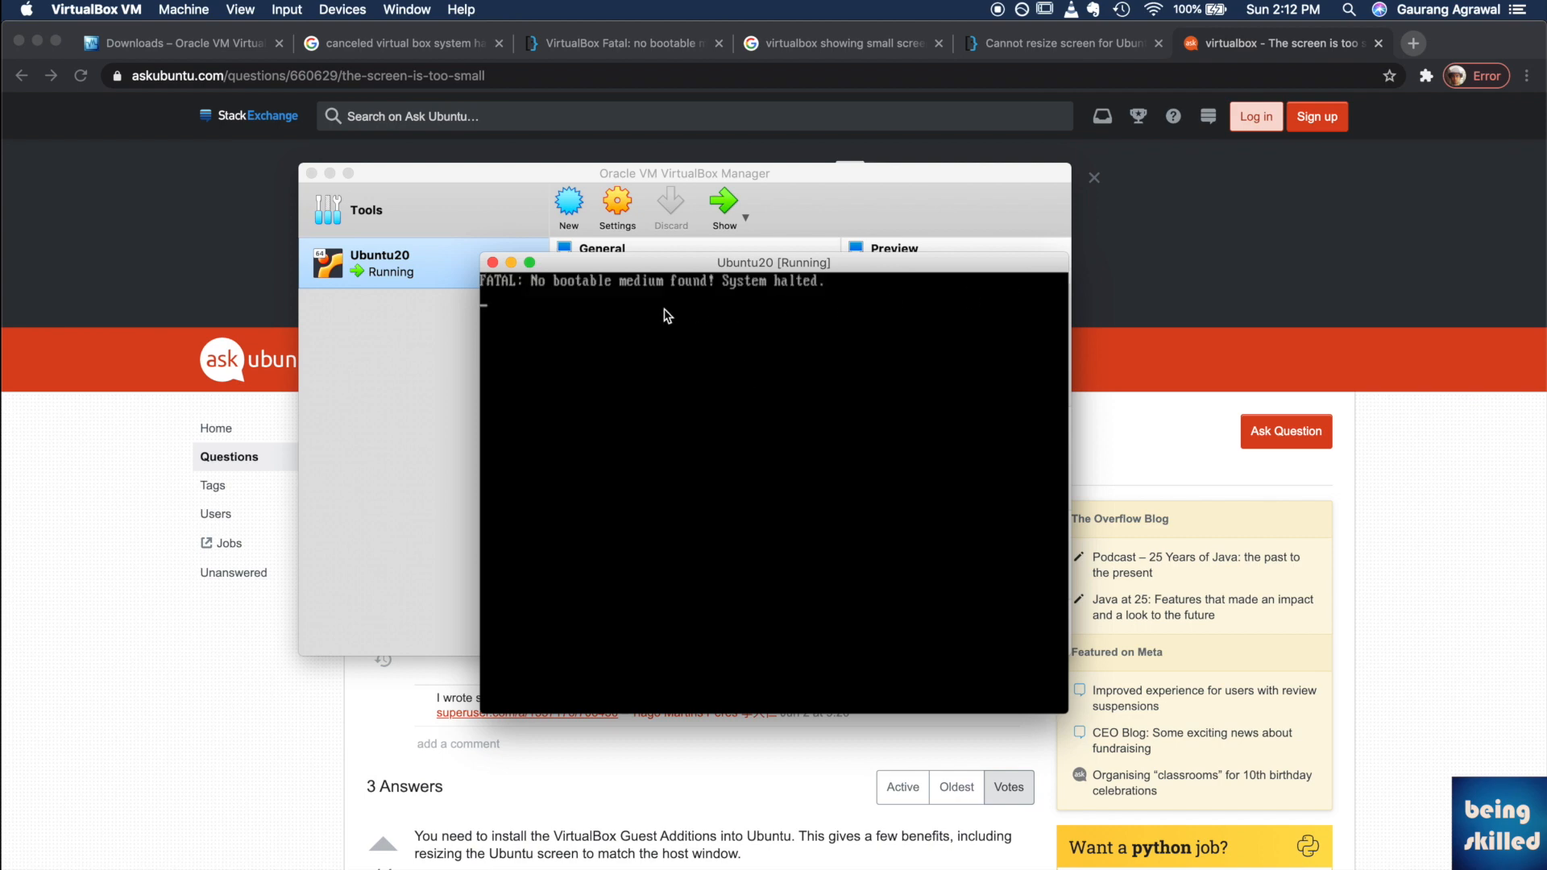
Power off the Ubuntu20 machine and start it again in scaled mode.
click(492, 263)
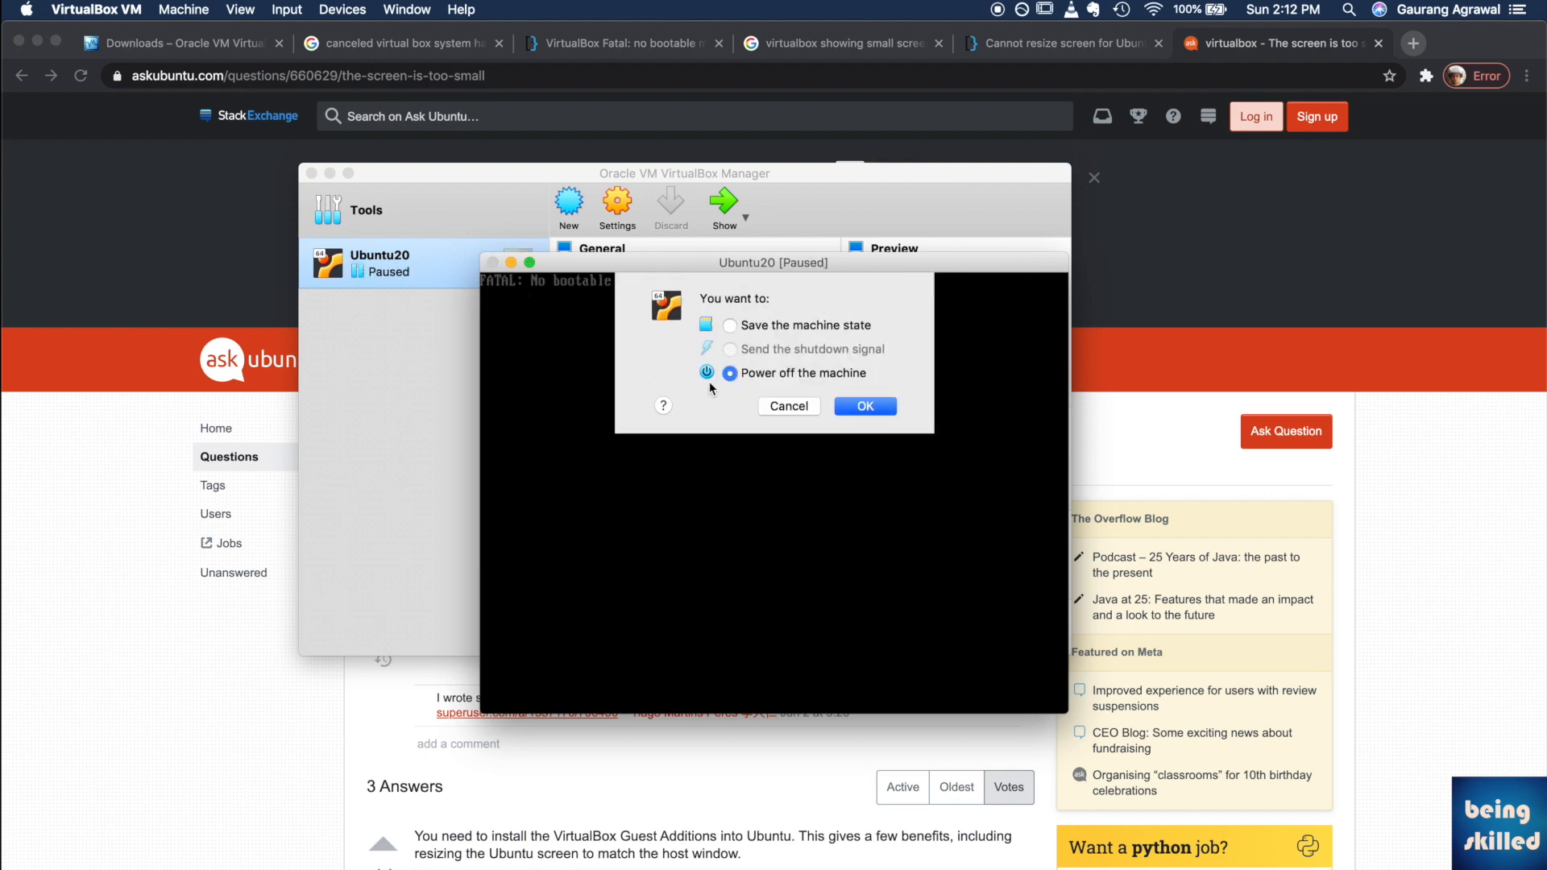
click(860, 406)
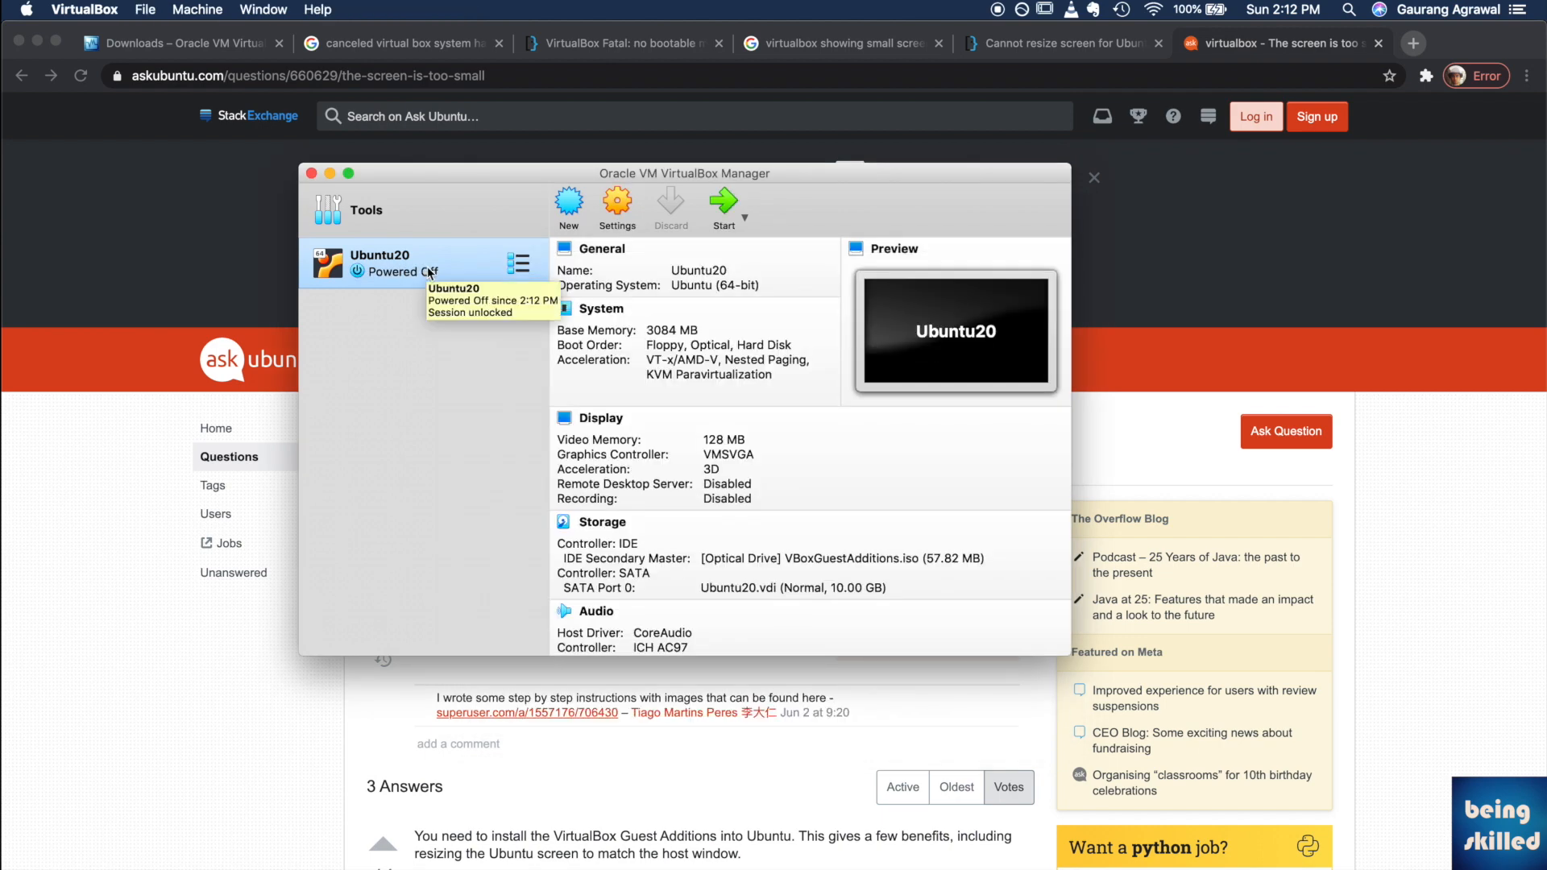
double_click(430, 274)
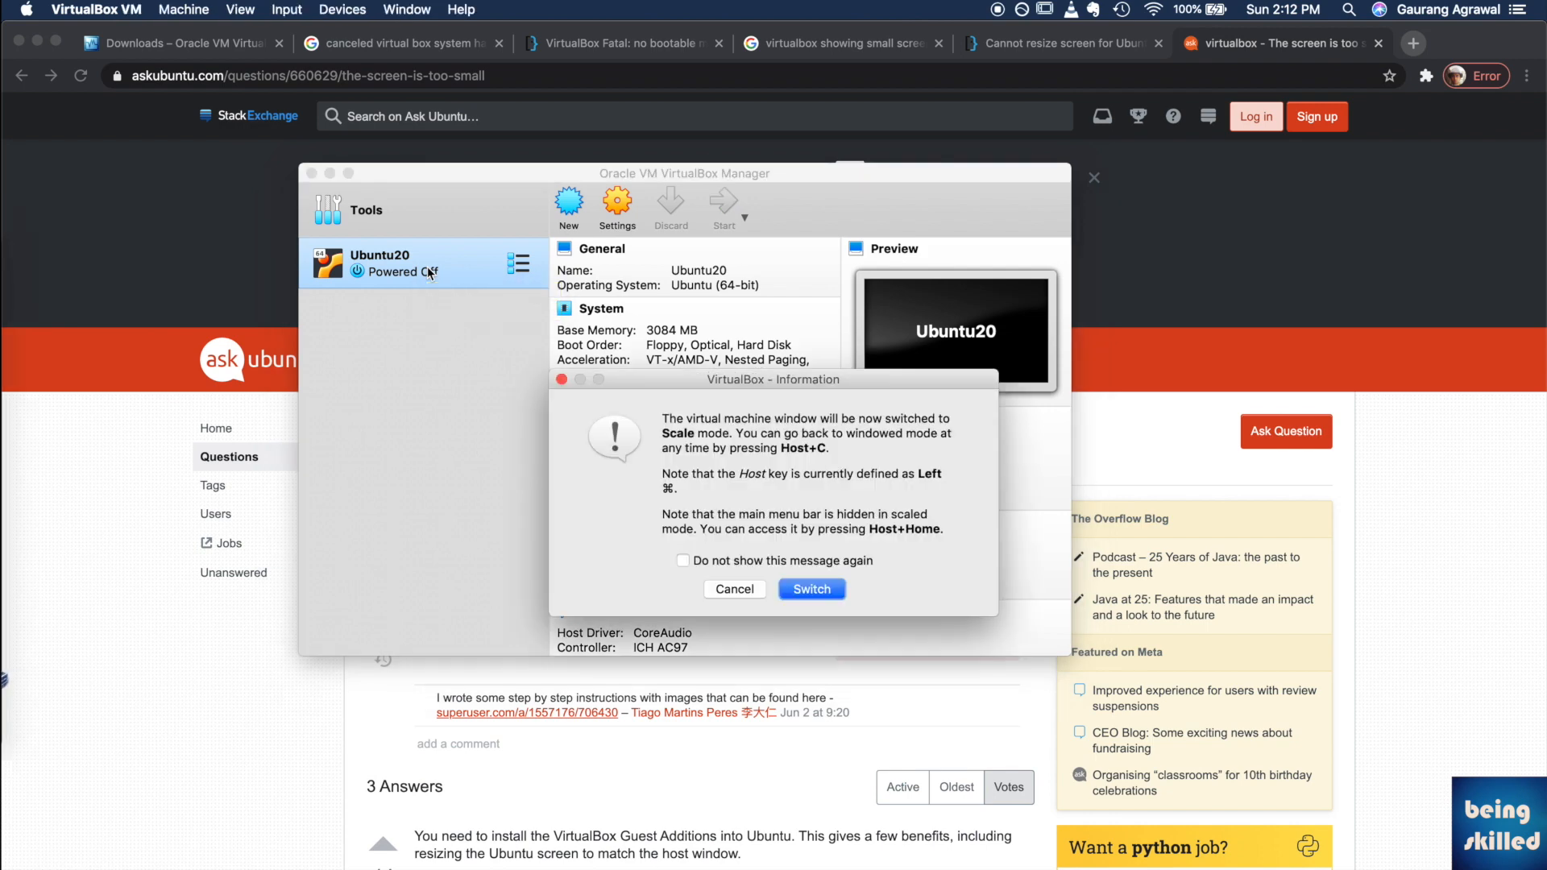
click(811, 590)
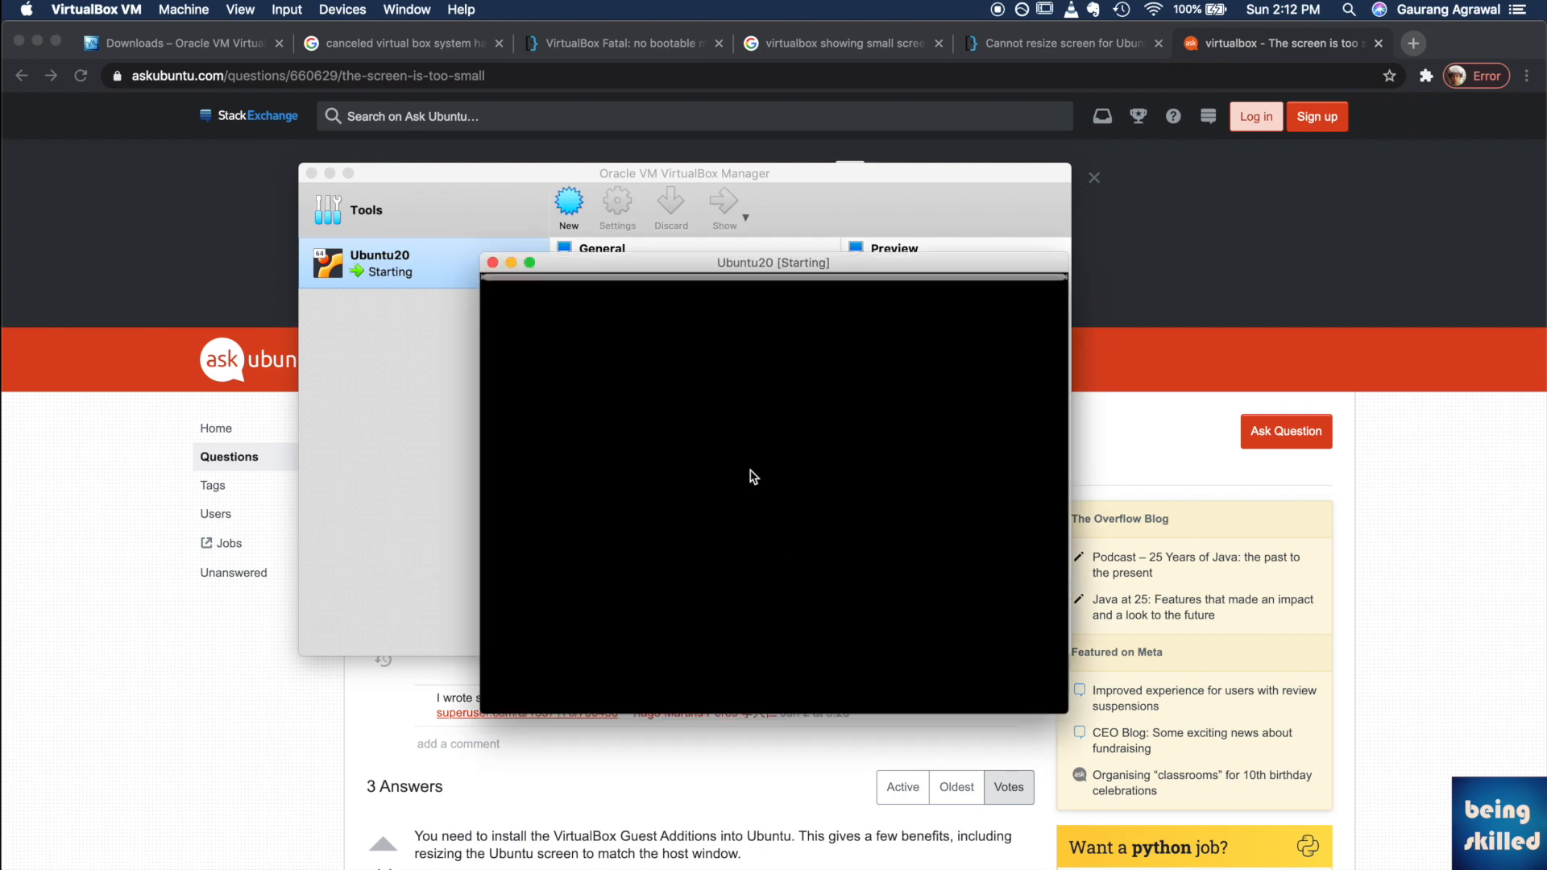
Load an Ubuntu disk image file into the virtual optical drive, and power off and restart the Ubuntu20 machine.
click(344, 9)
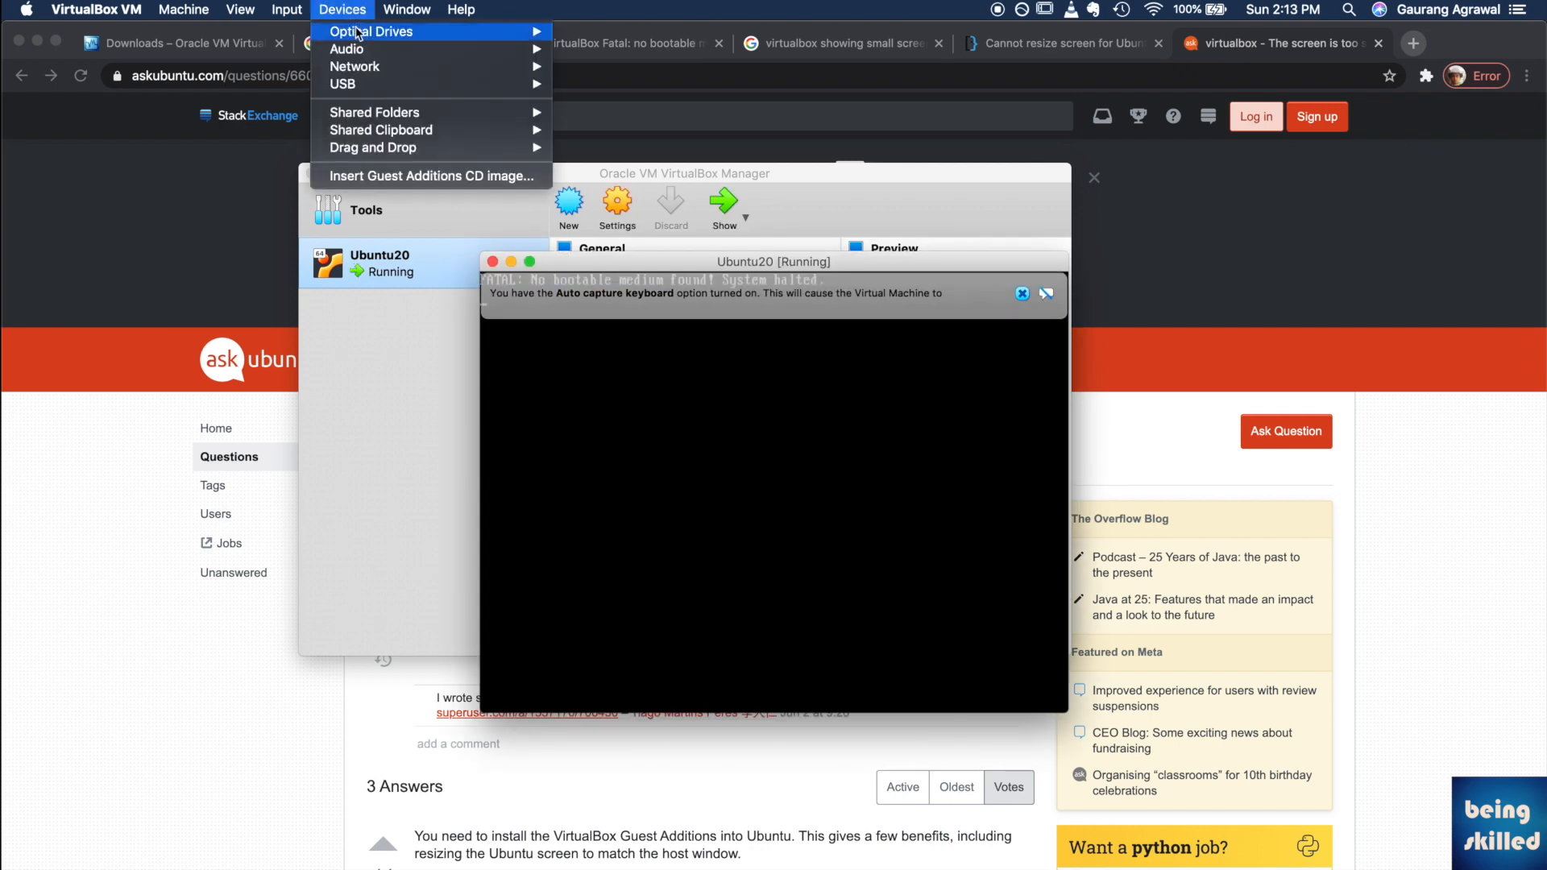
mouse_move(414, 32)
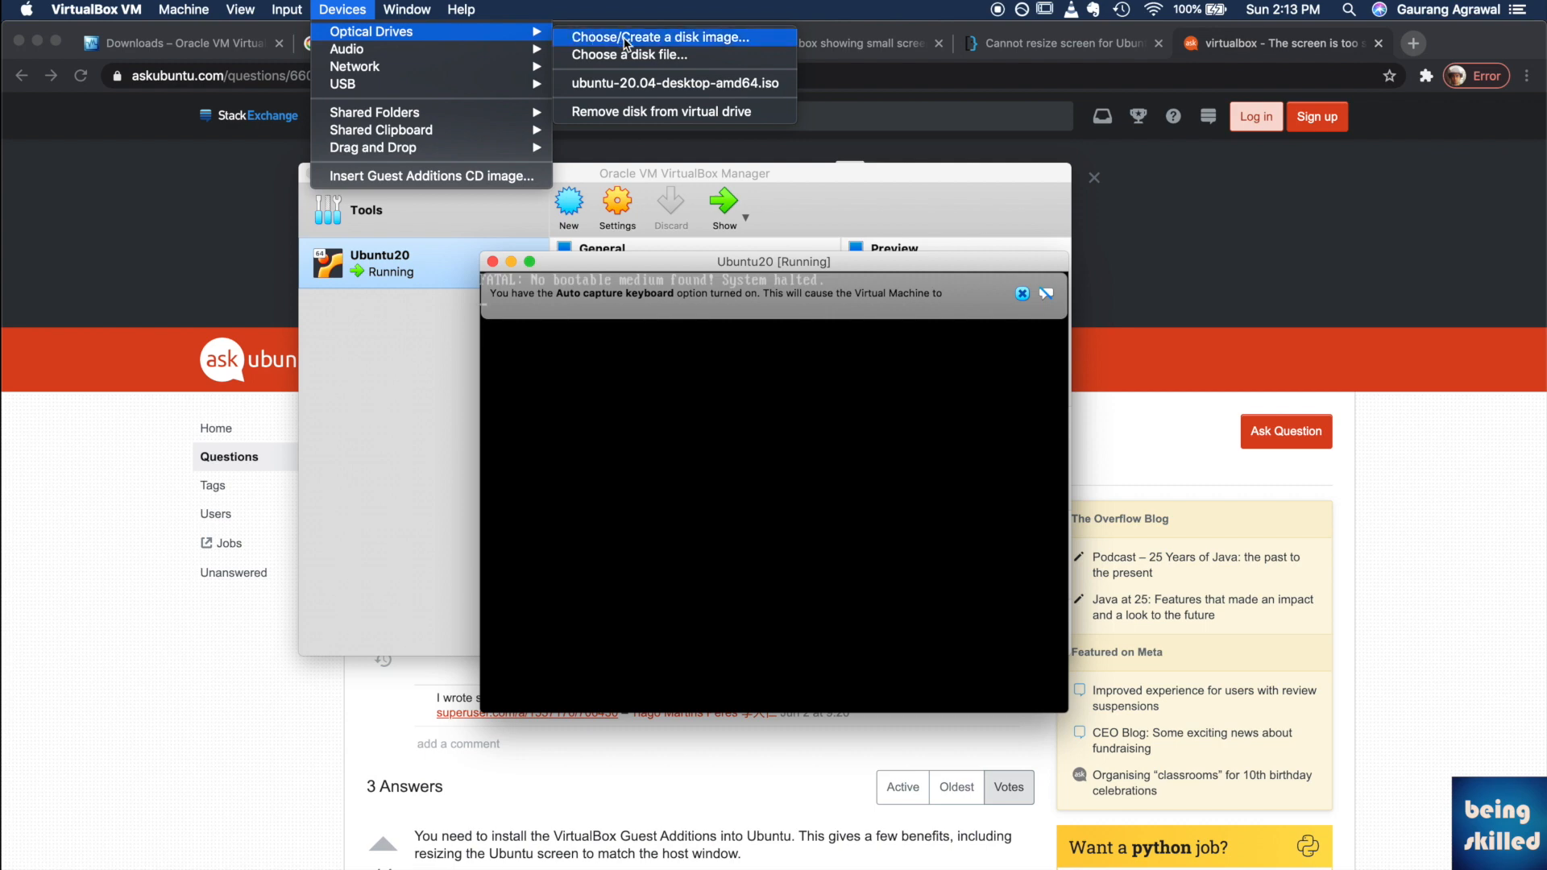
click(701, 56)
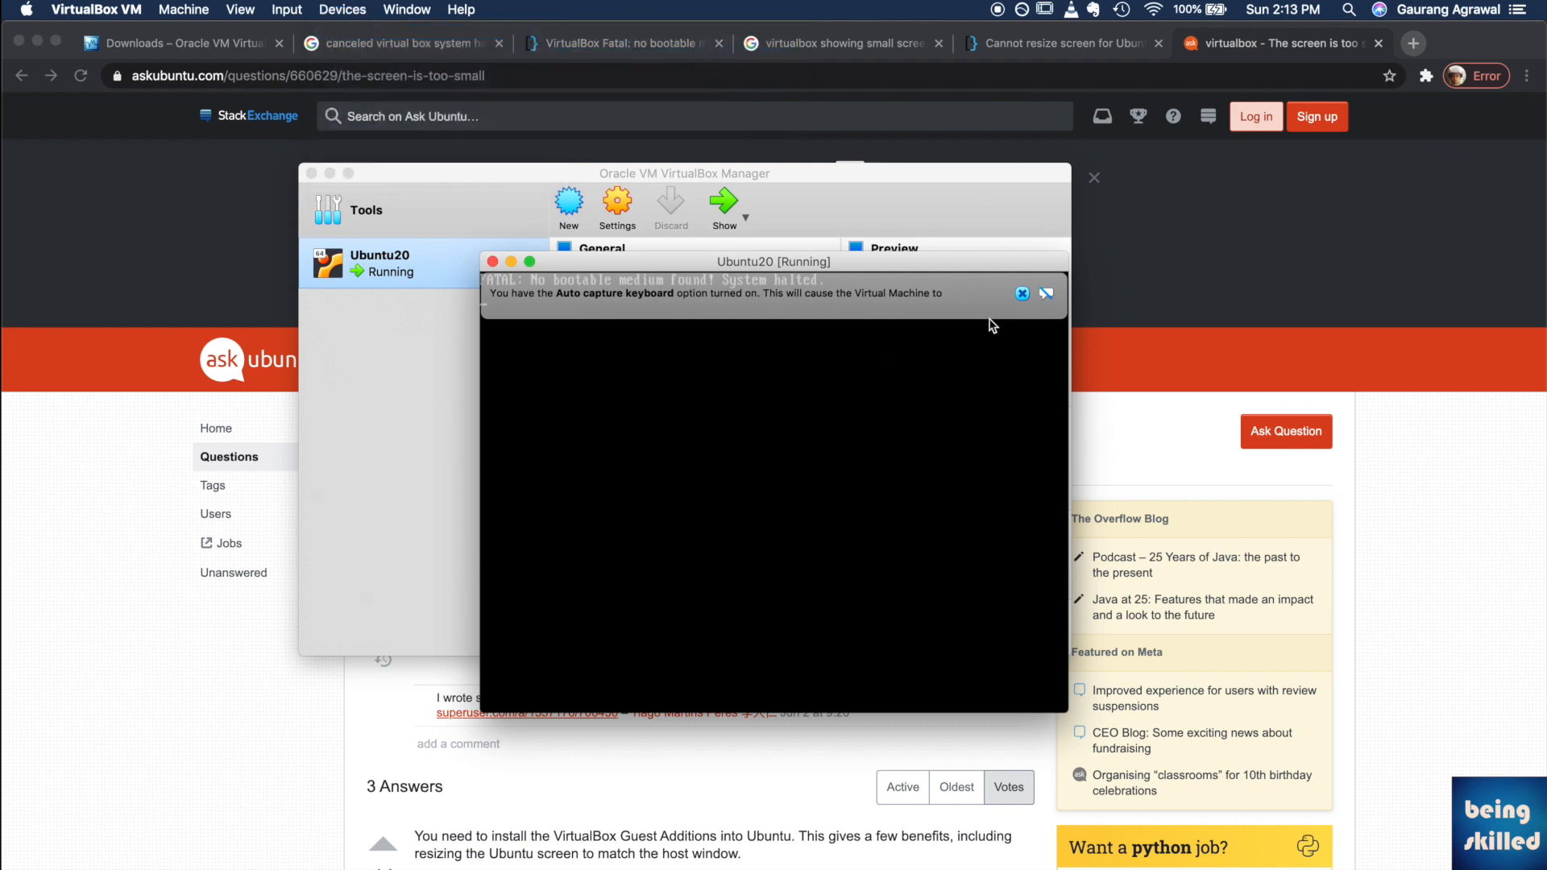
click(1021, 296)
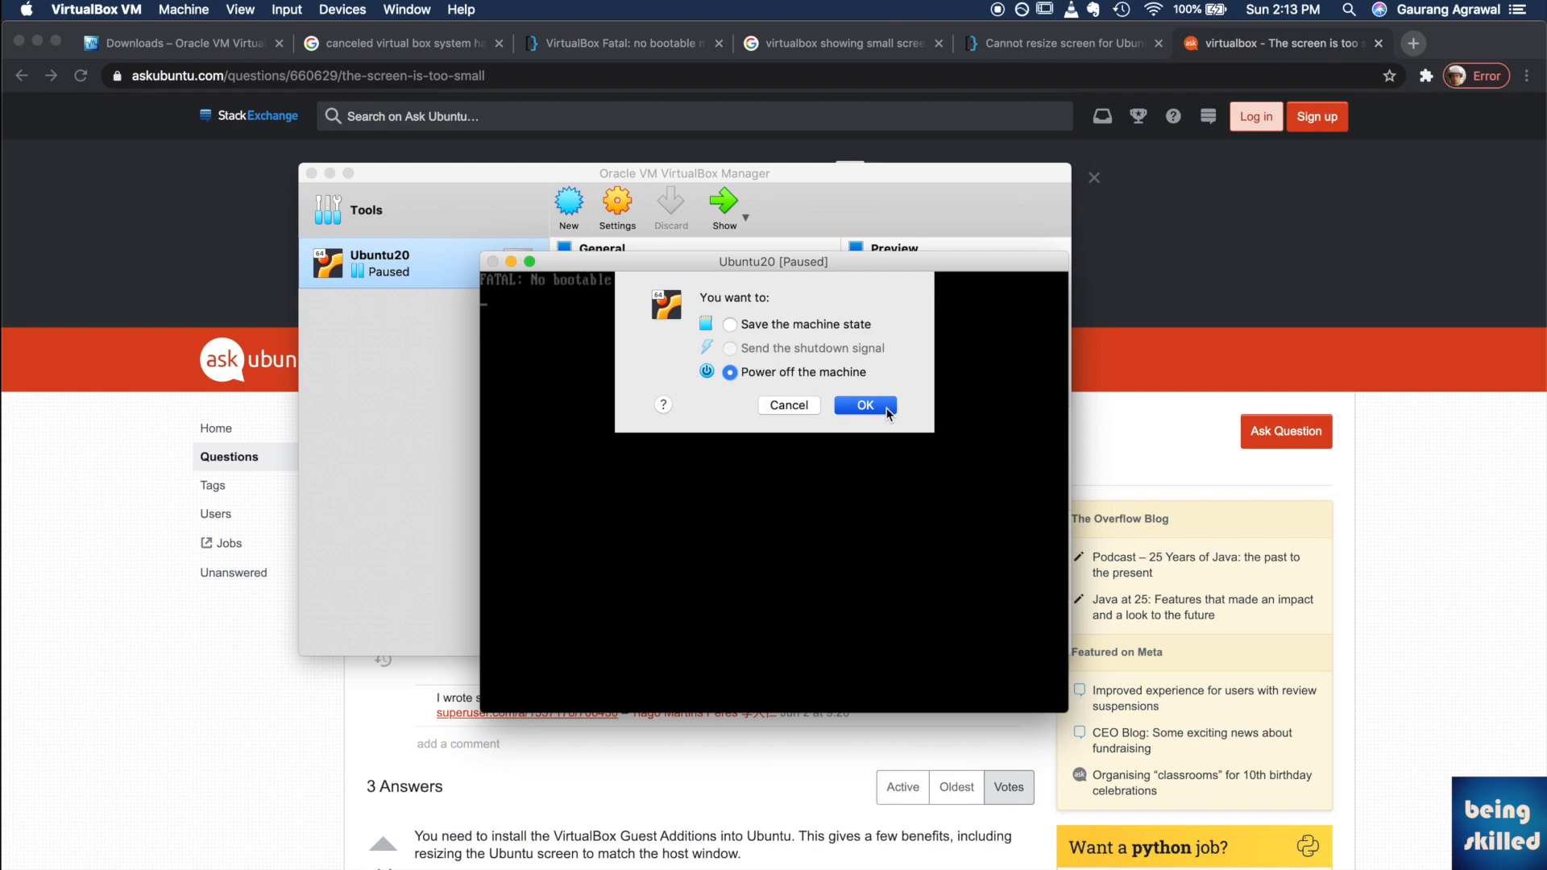
click(887, 412)
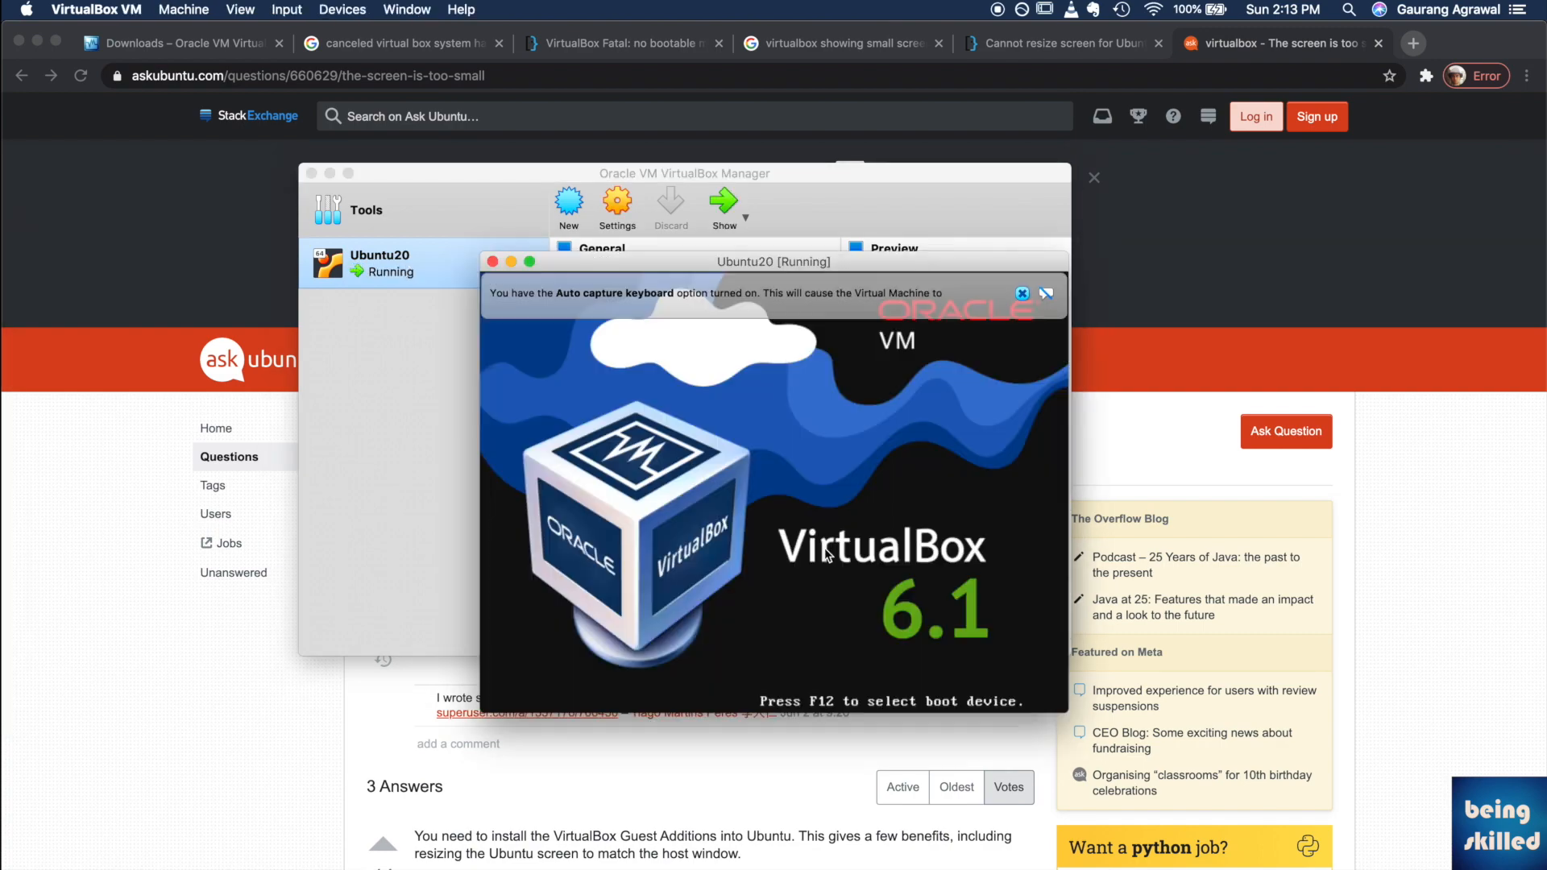
click(1022, 294)
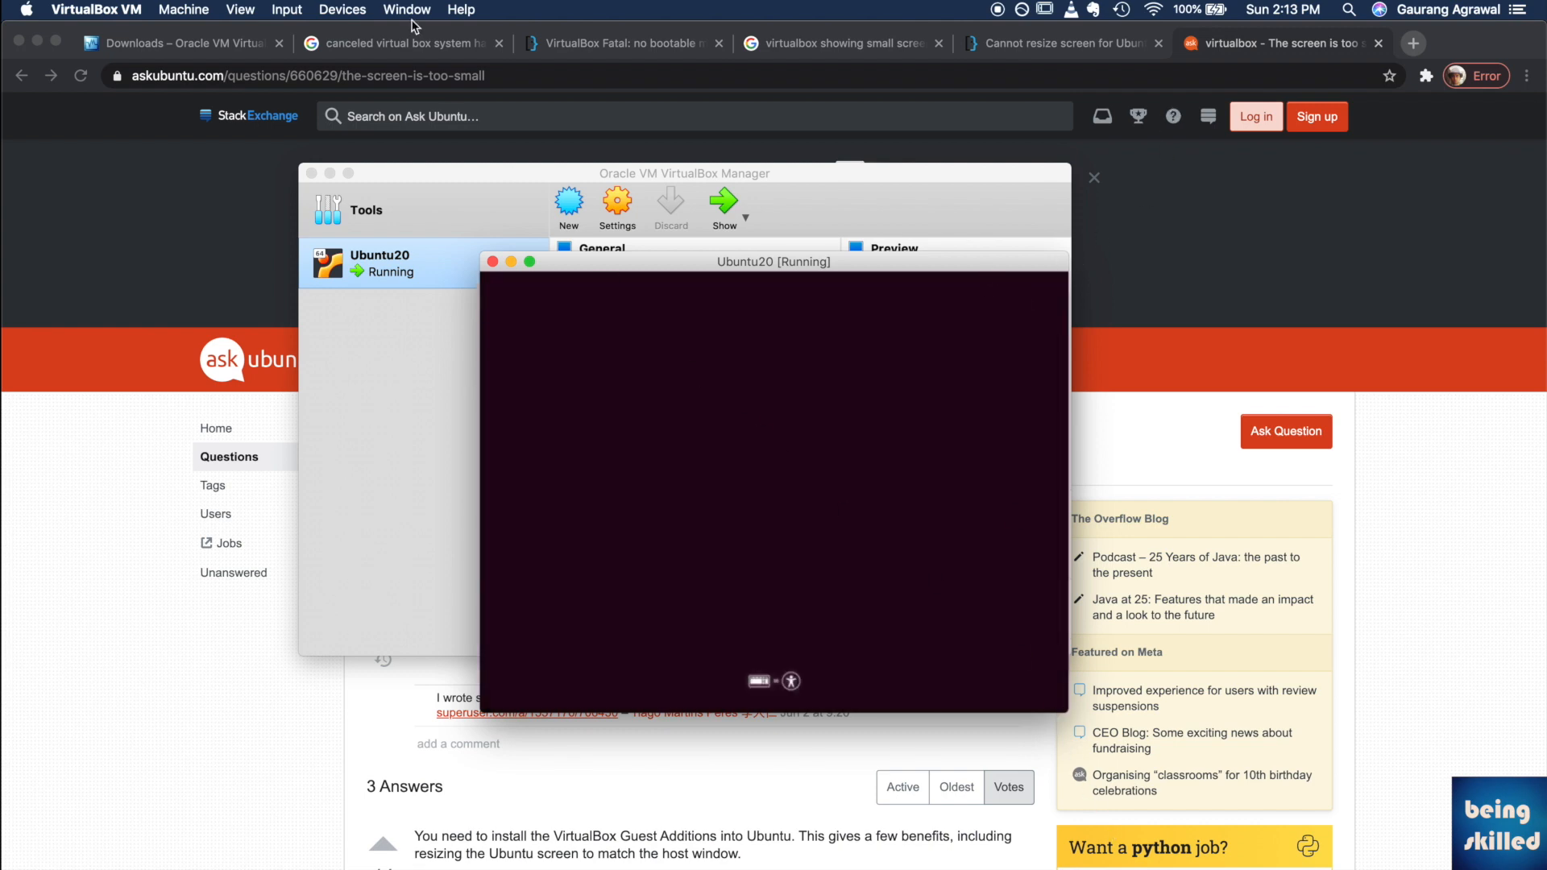
Insert the Guest Additions CD image into the running Ubuntu20 machine.
click(242, 9)
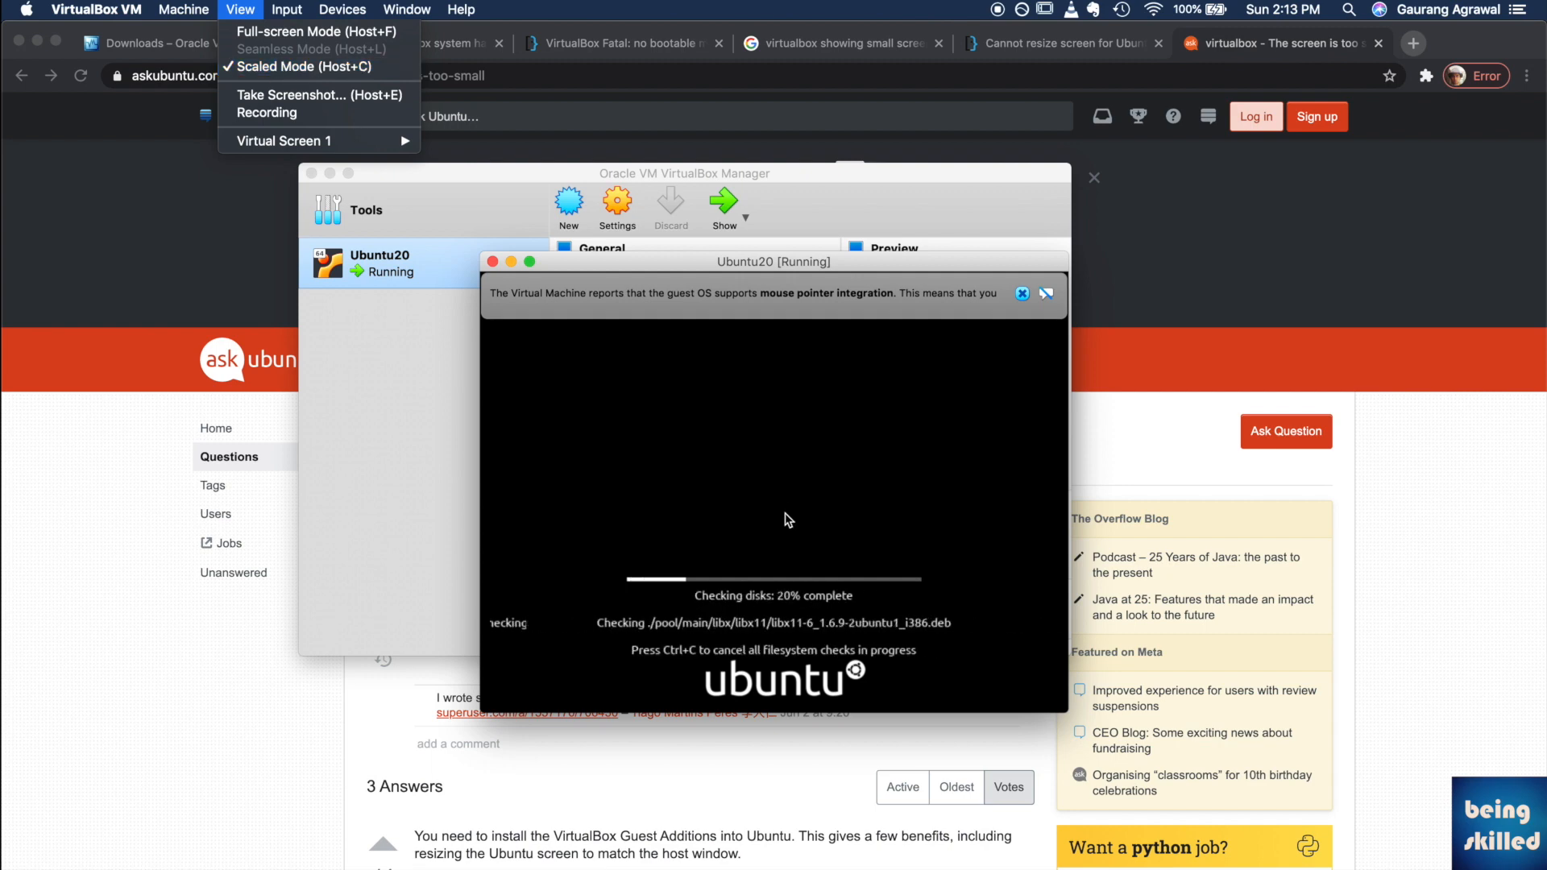
mouse_move(342, 9)
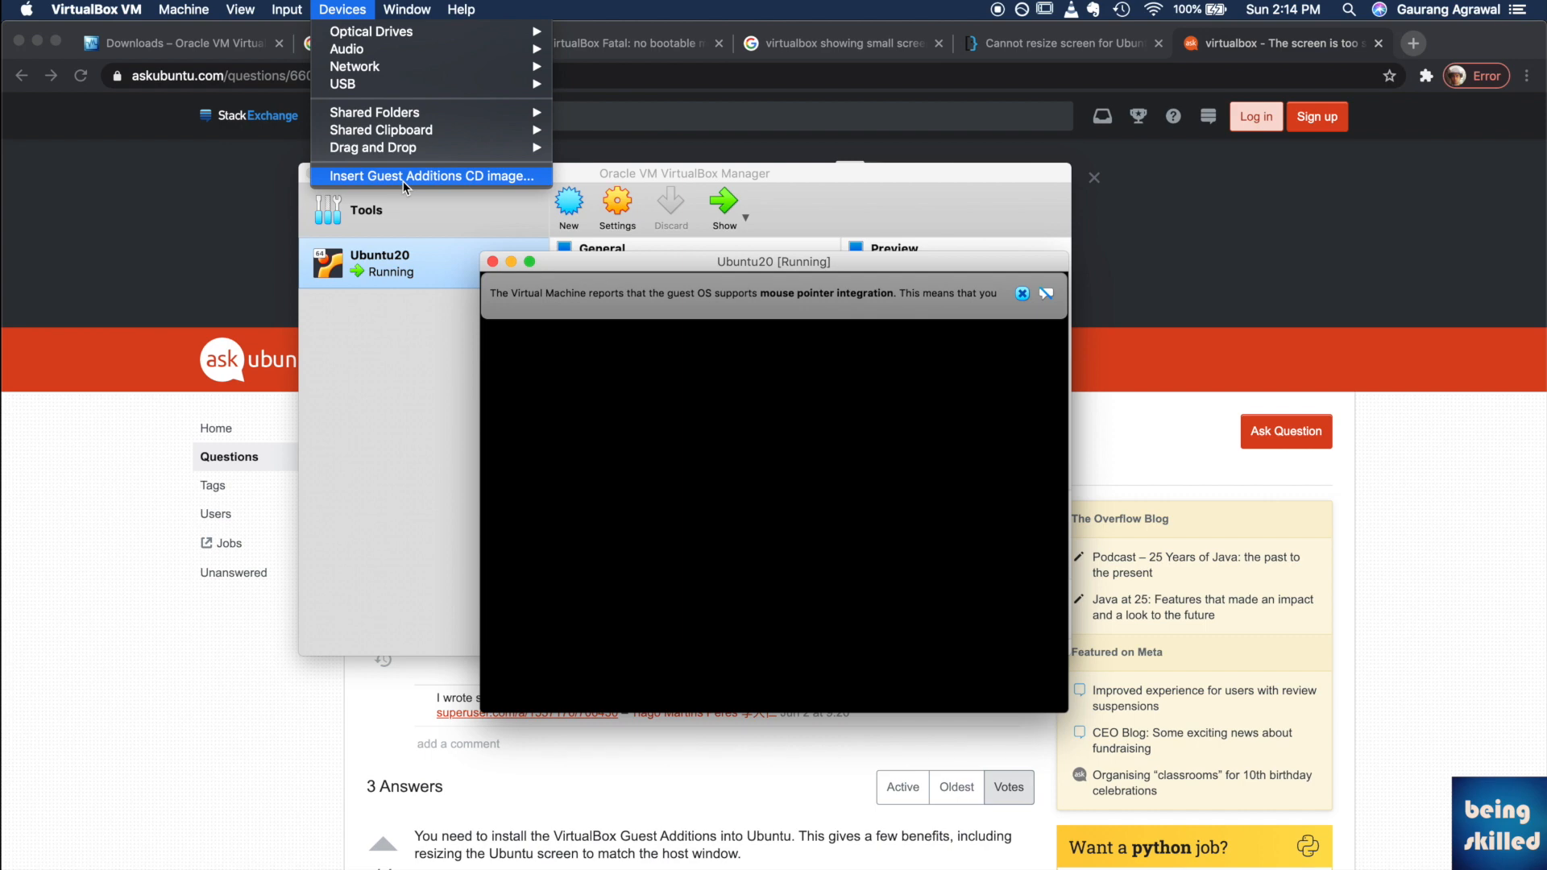
click(405, 178)
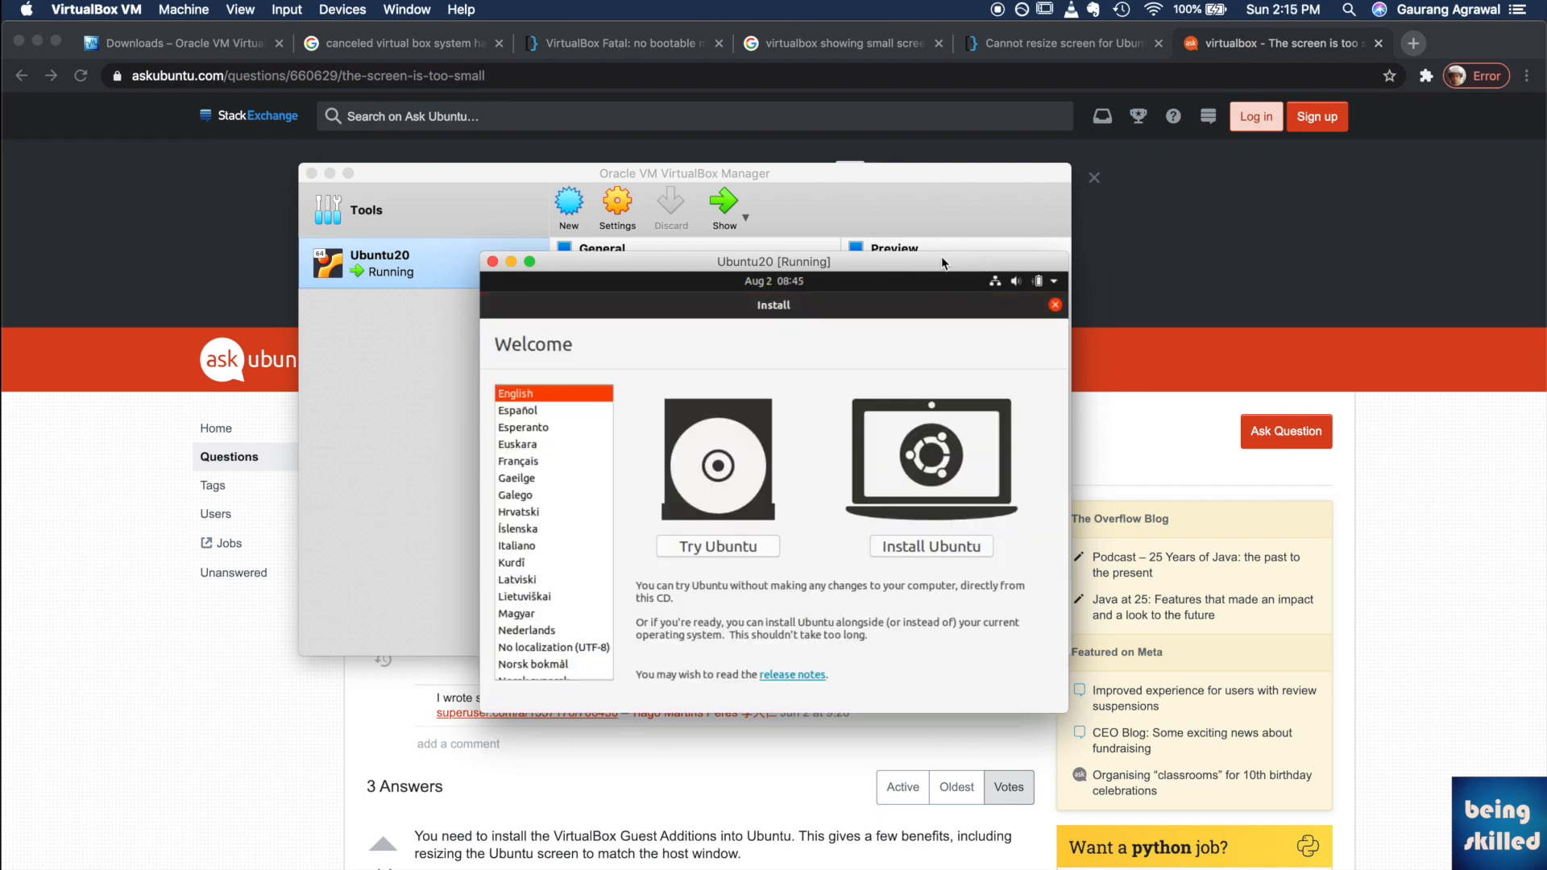
Start the Ubuntu installation with the English (US) keyboard layout and a normal installation that downloads updates.
click(933, 555)
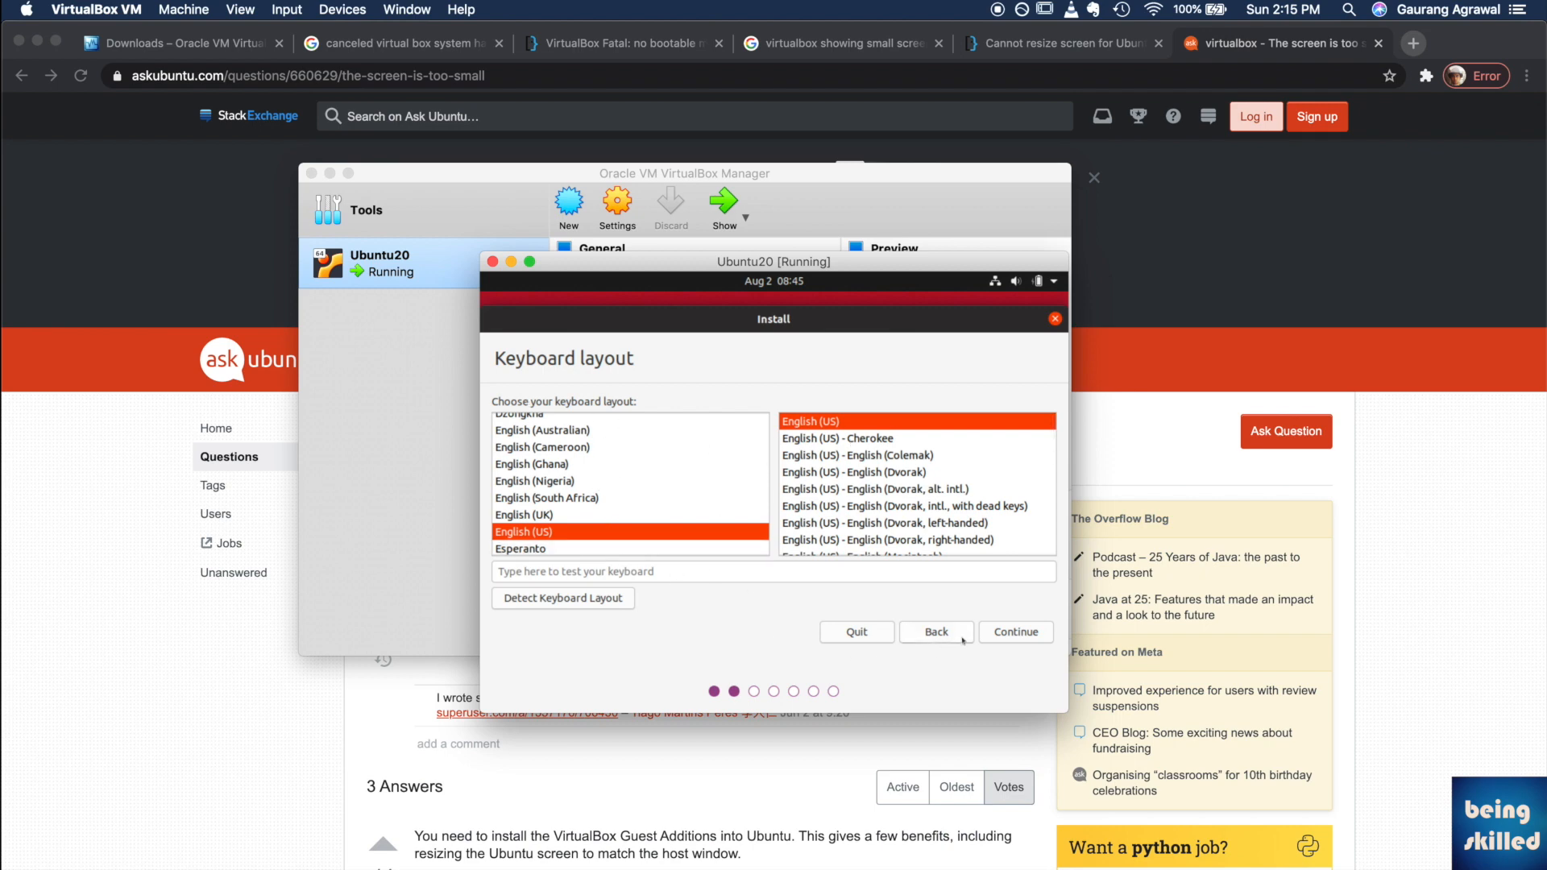
click(999, 637)
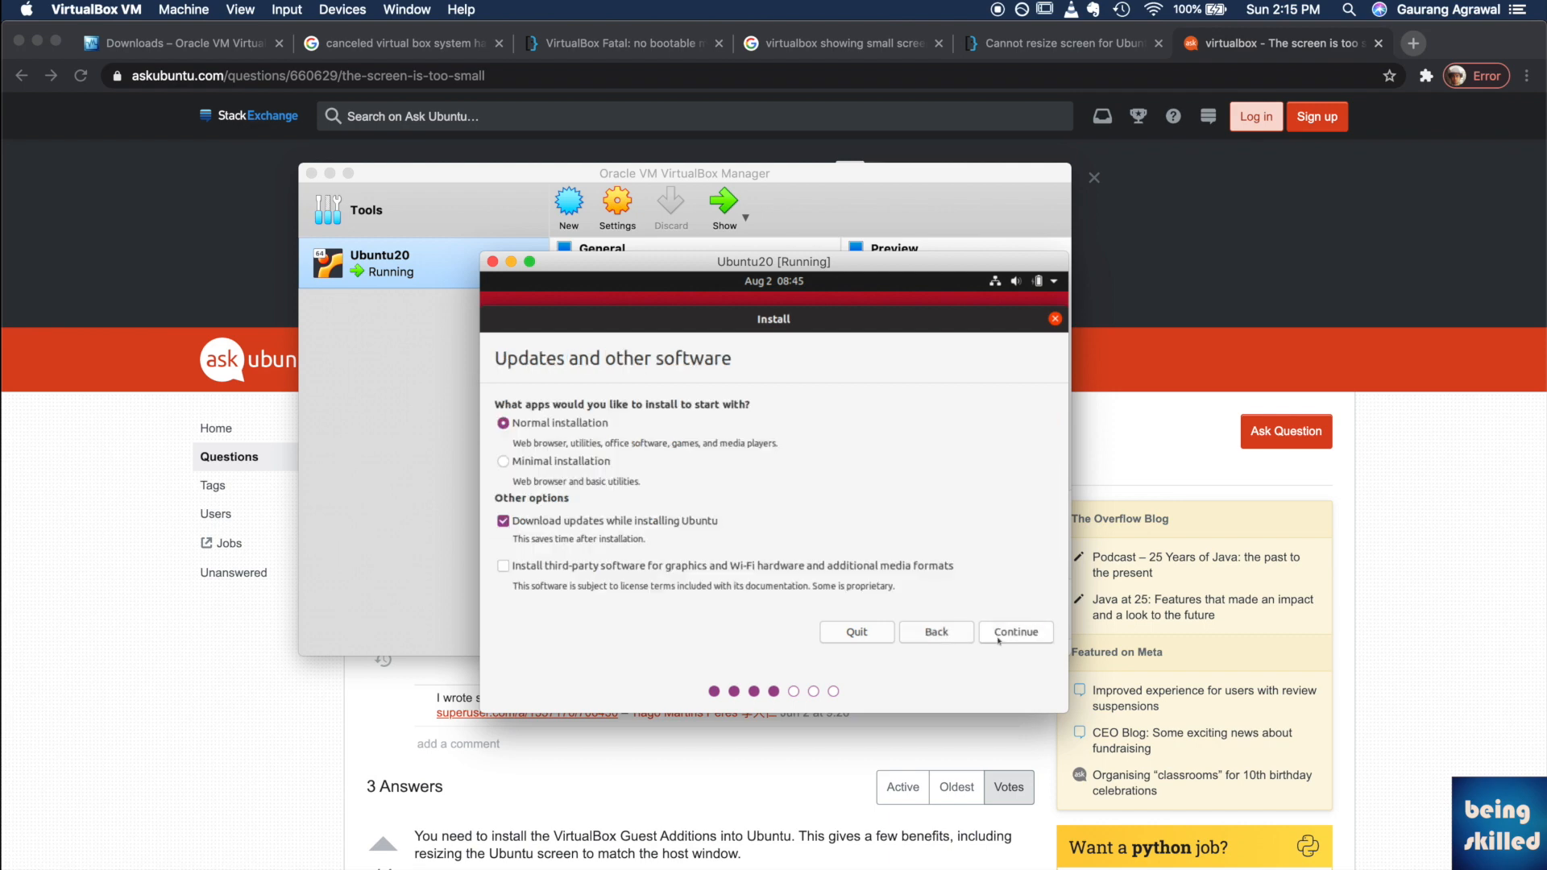
click(998, 637)
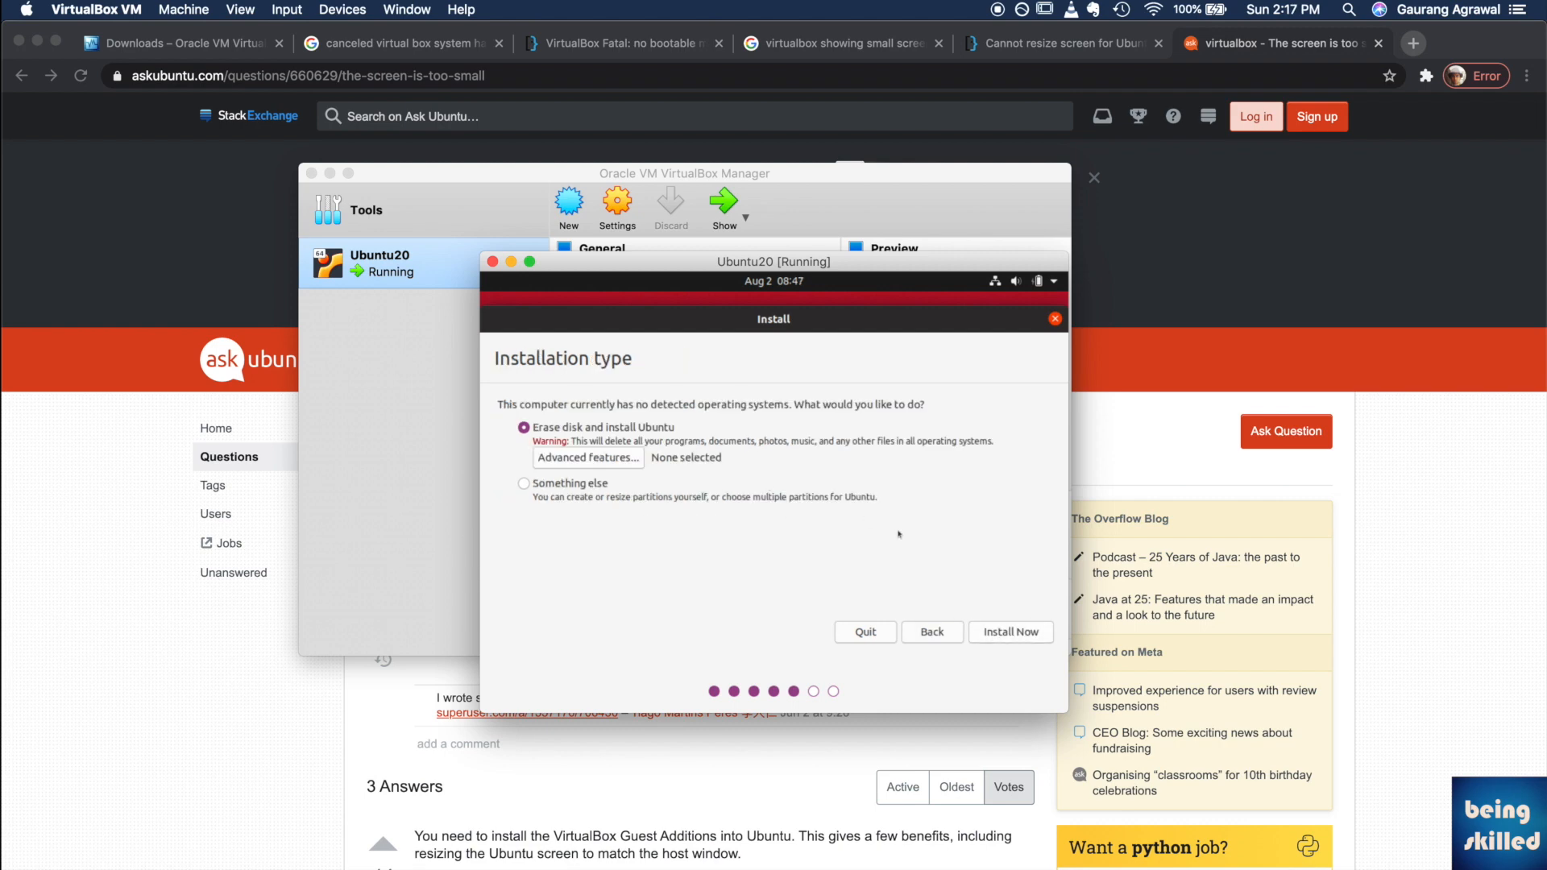
Confirm erasing the virtual disk to install Ubuntu and accept Kolkata as the location.
click(1016, 631)
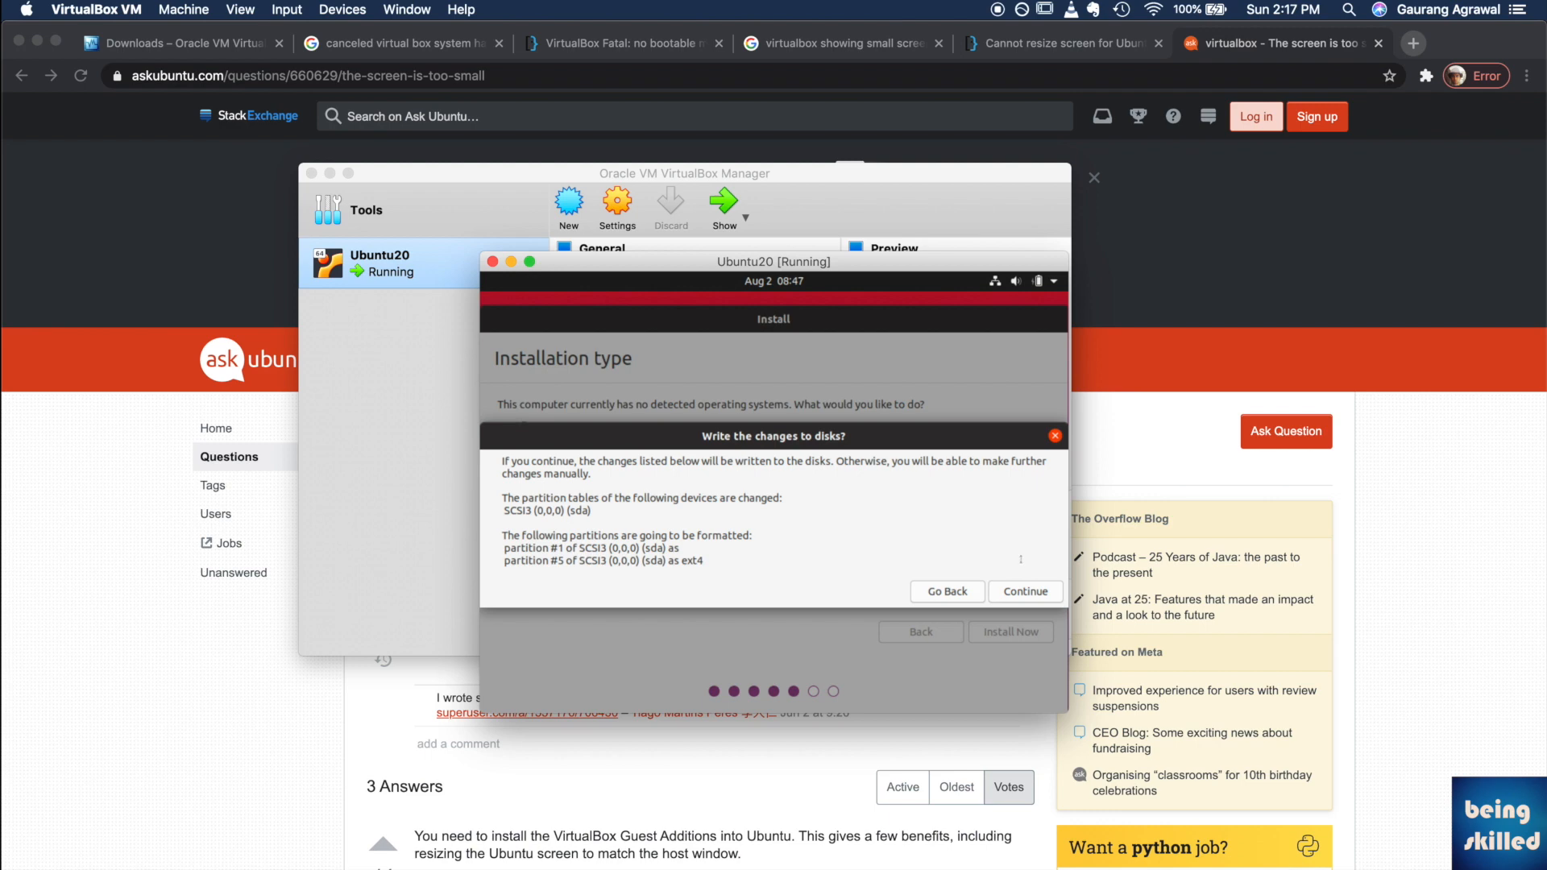
click(1020, 594)
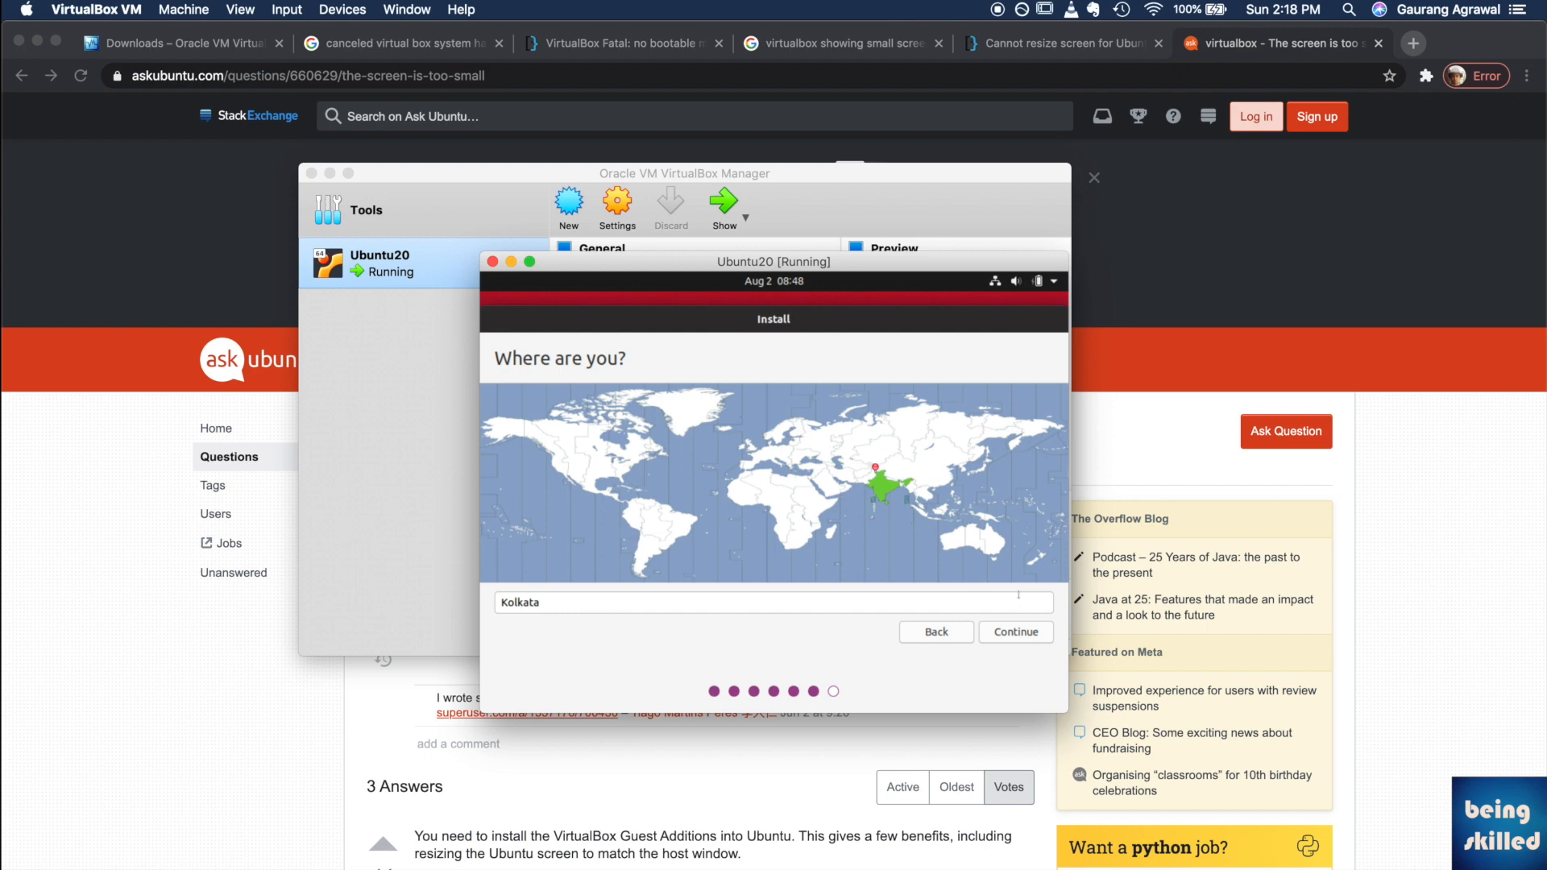
click(1030, 638)
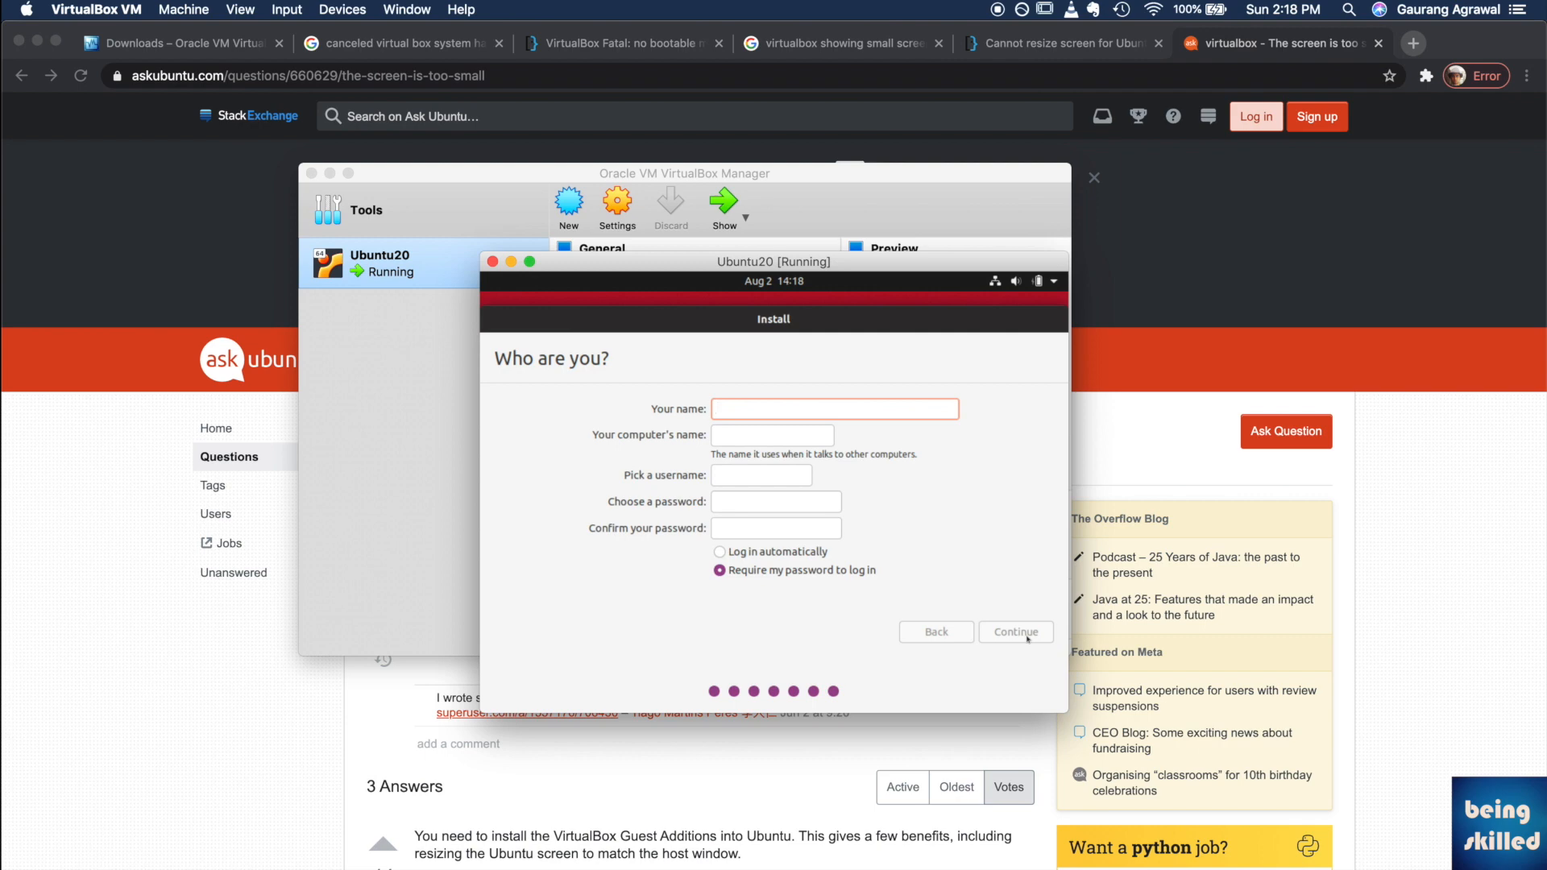
Set up the beingskilled user account, enter and confirm its password, and continue the installation.
text(beingskilled)
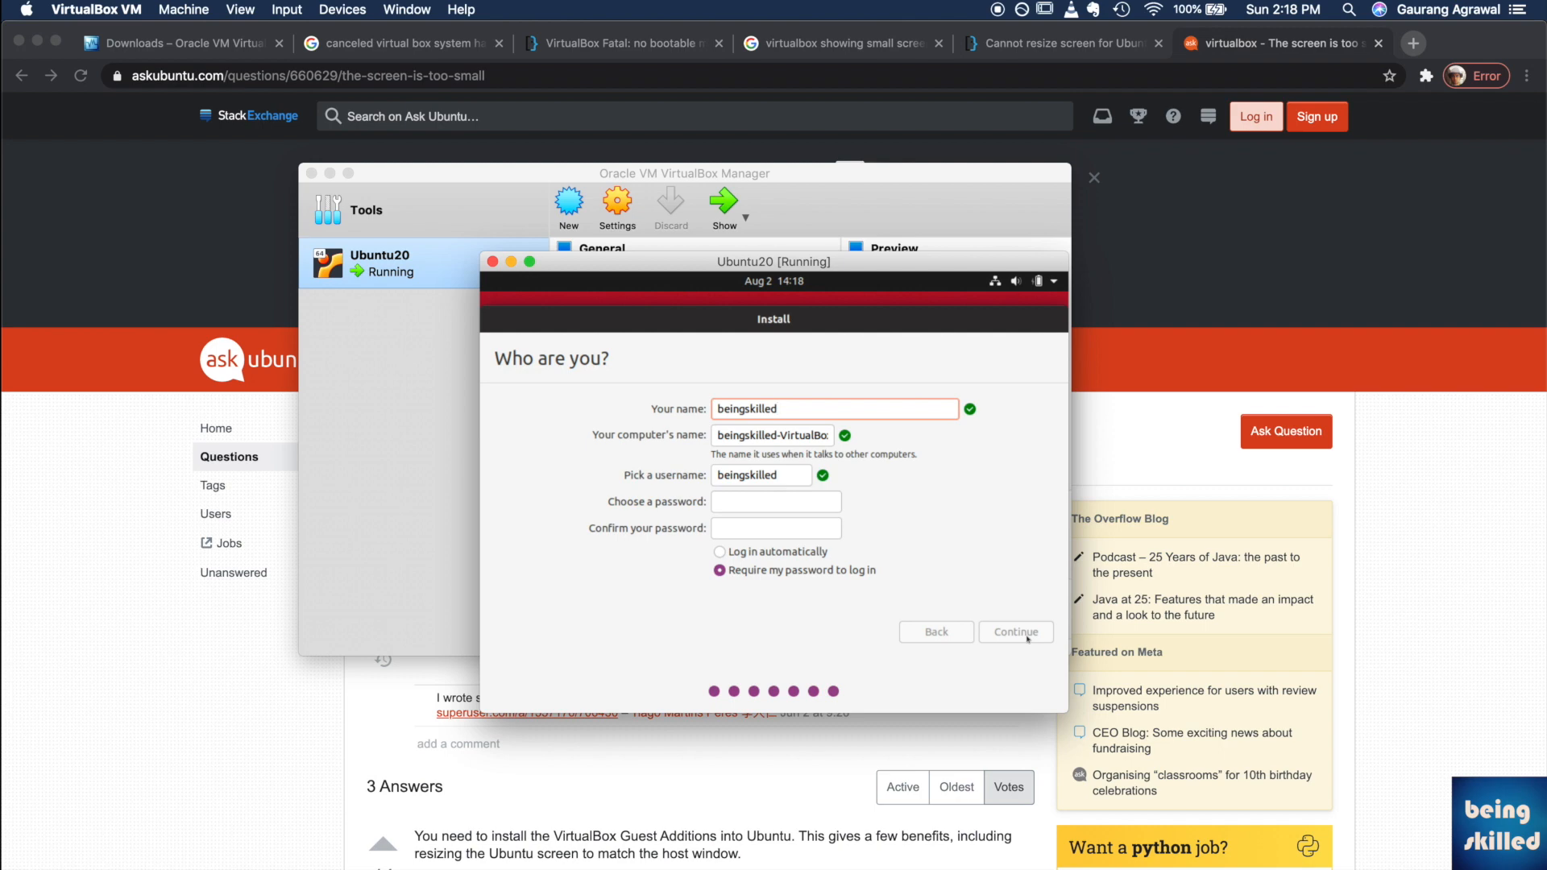
click(813, 505)
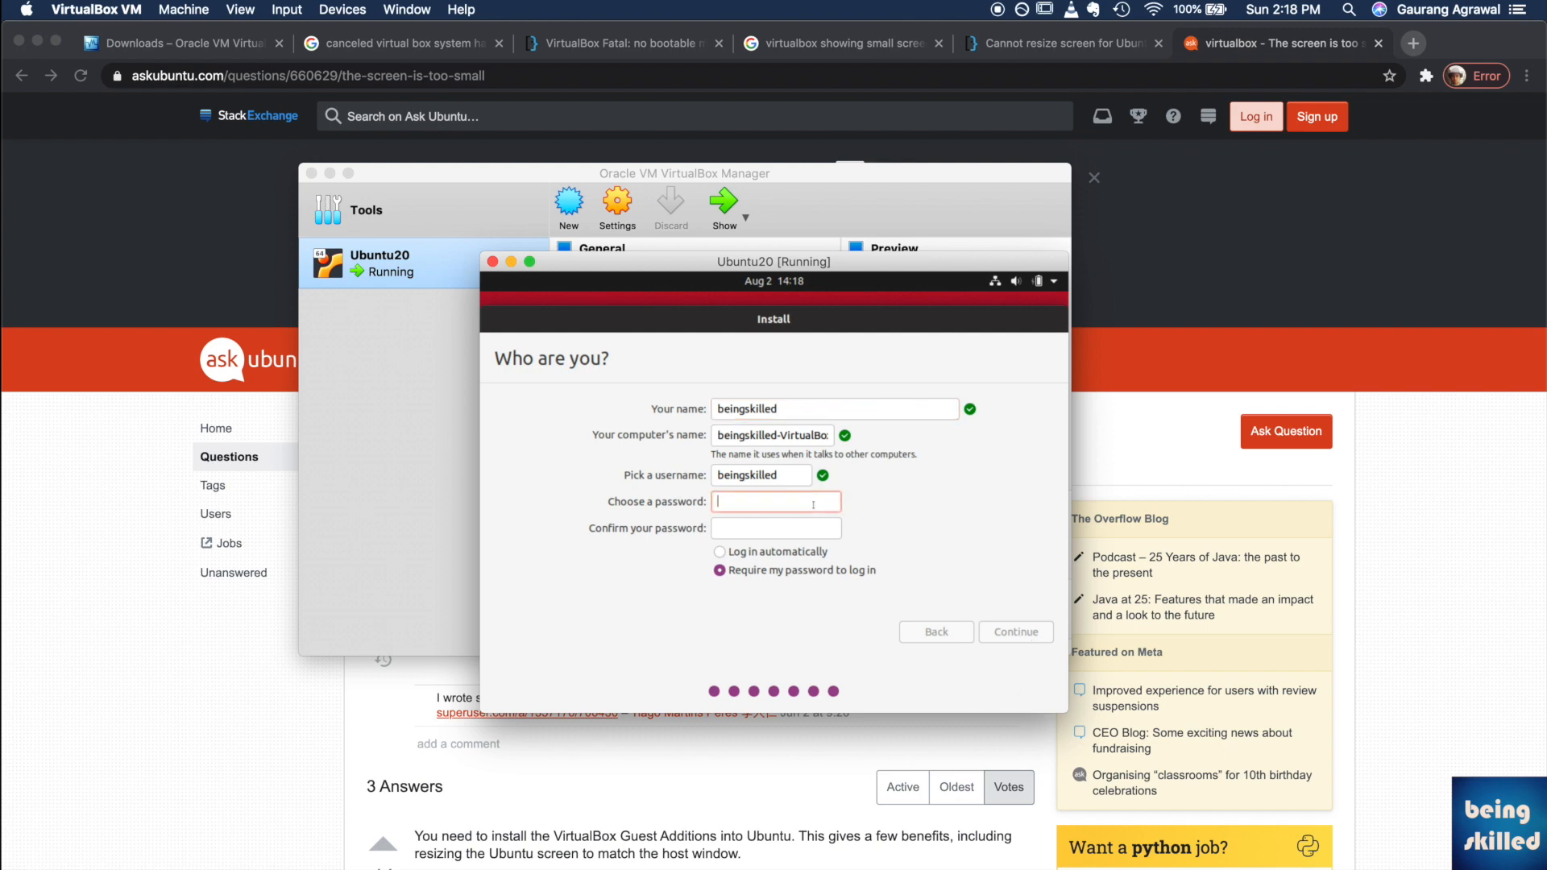
text(•••••)
key(BackSpace)
key(Tab)
text(••••)
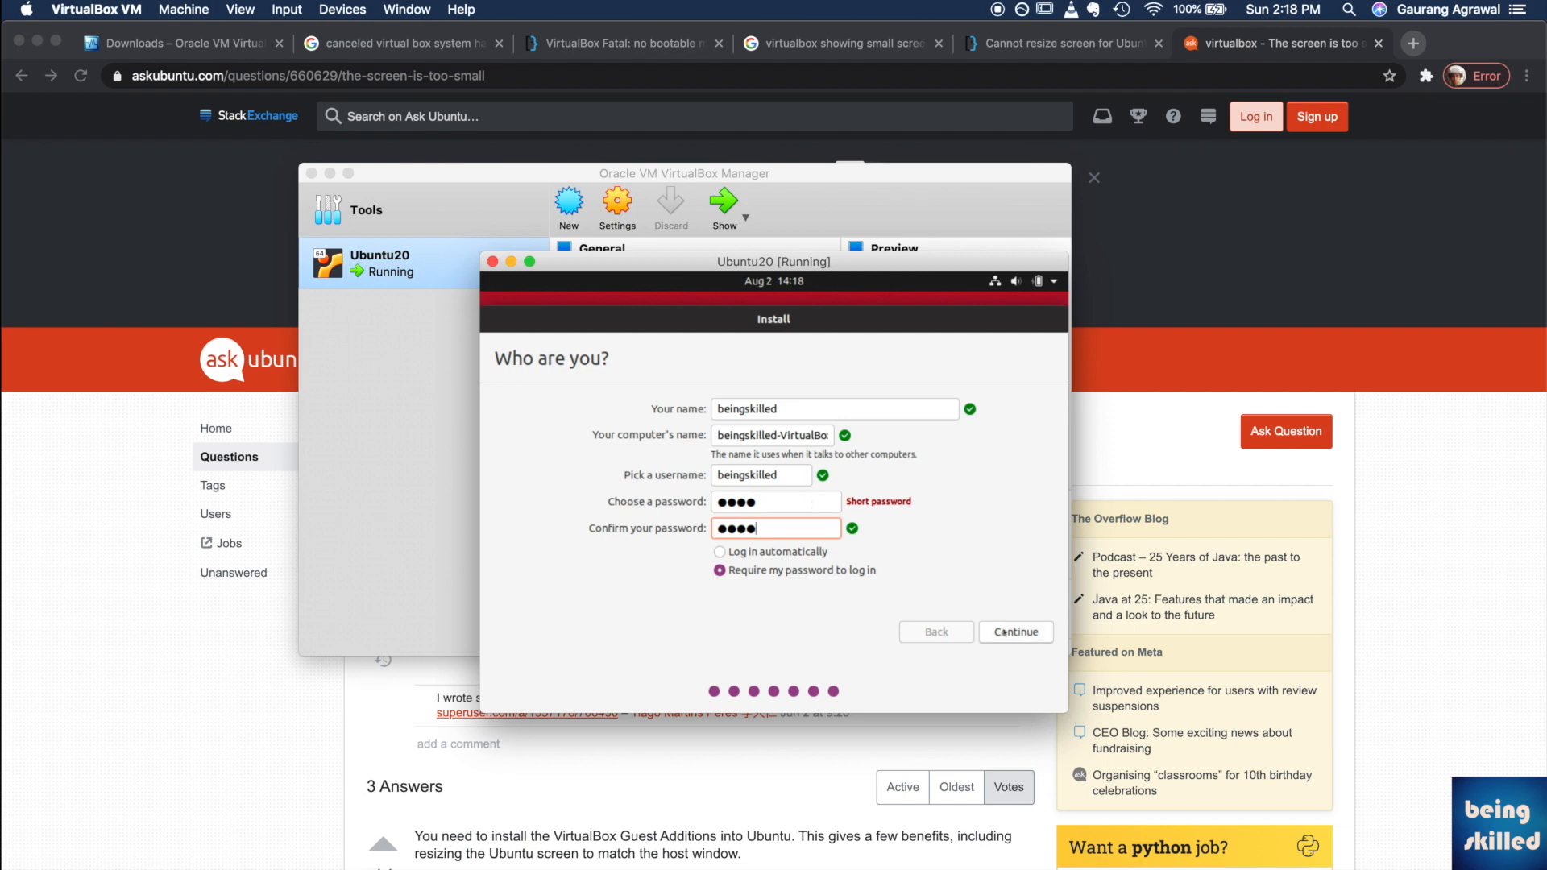
click(1004, 633)
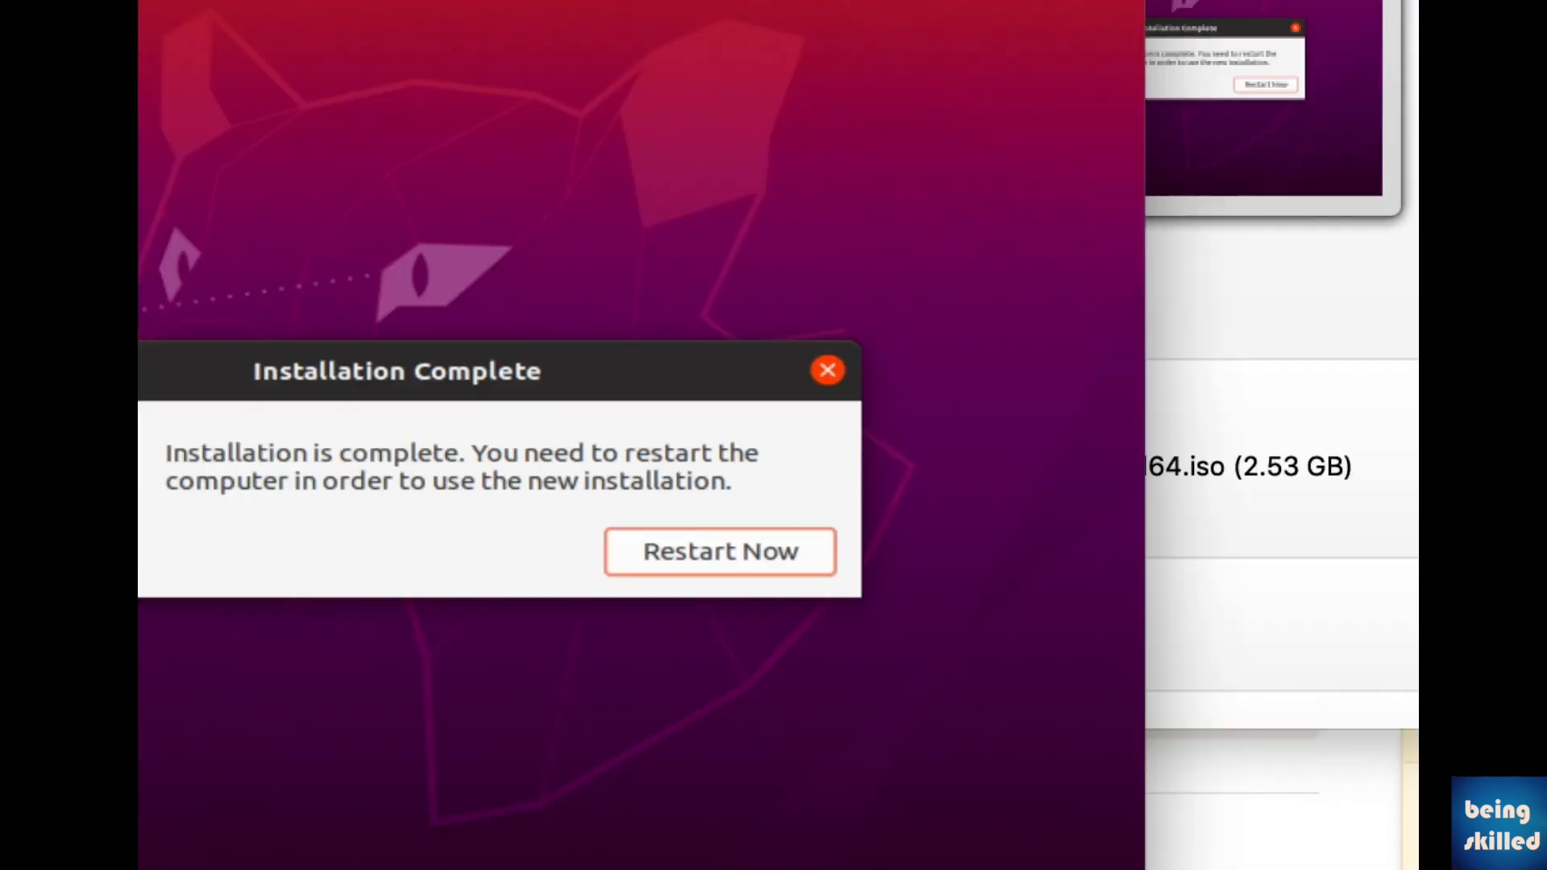
Power off the Ubuntu20 machine after the completed installation and dismiss the low disk space warning.
key(super+q)
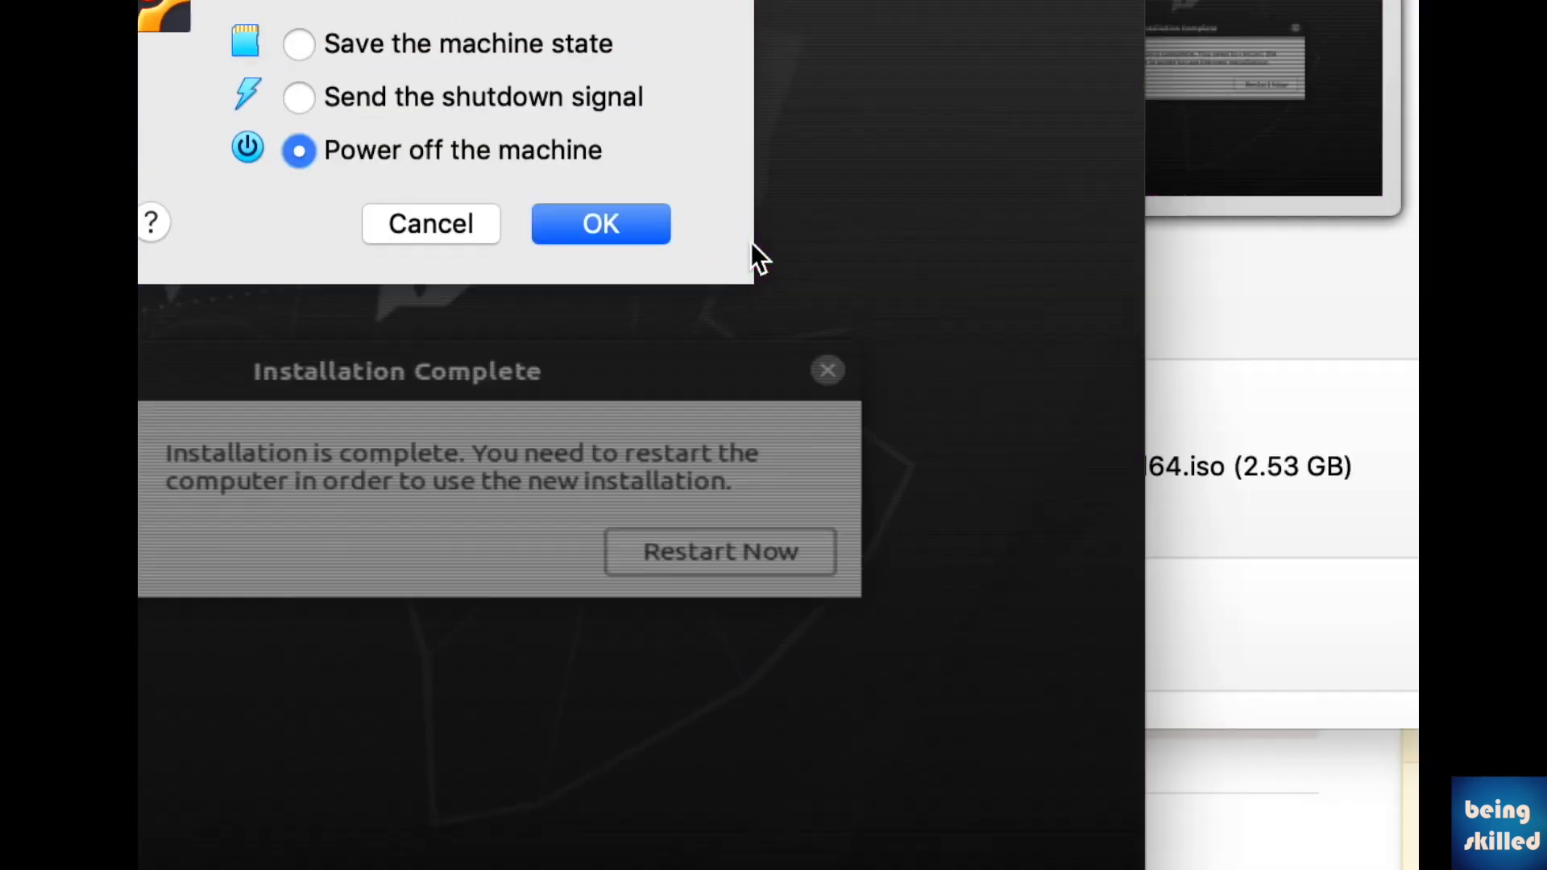
click(637, 224)
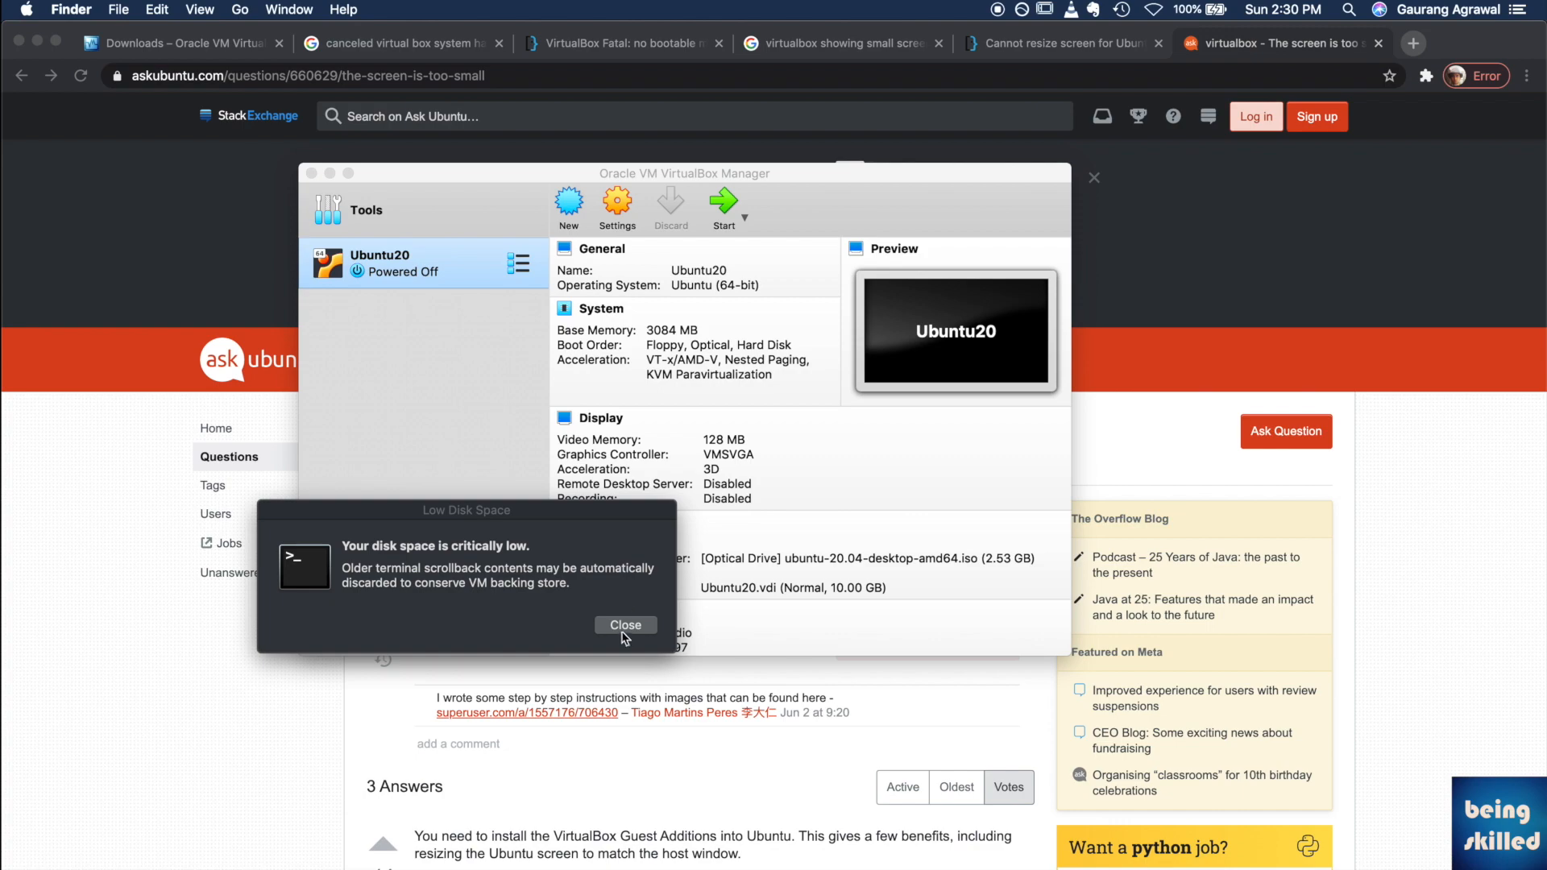
click(622, 629)
click(1003, 467)
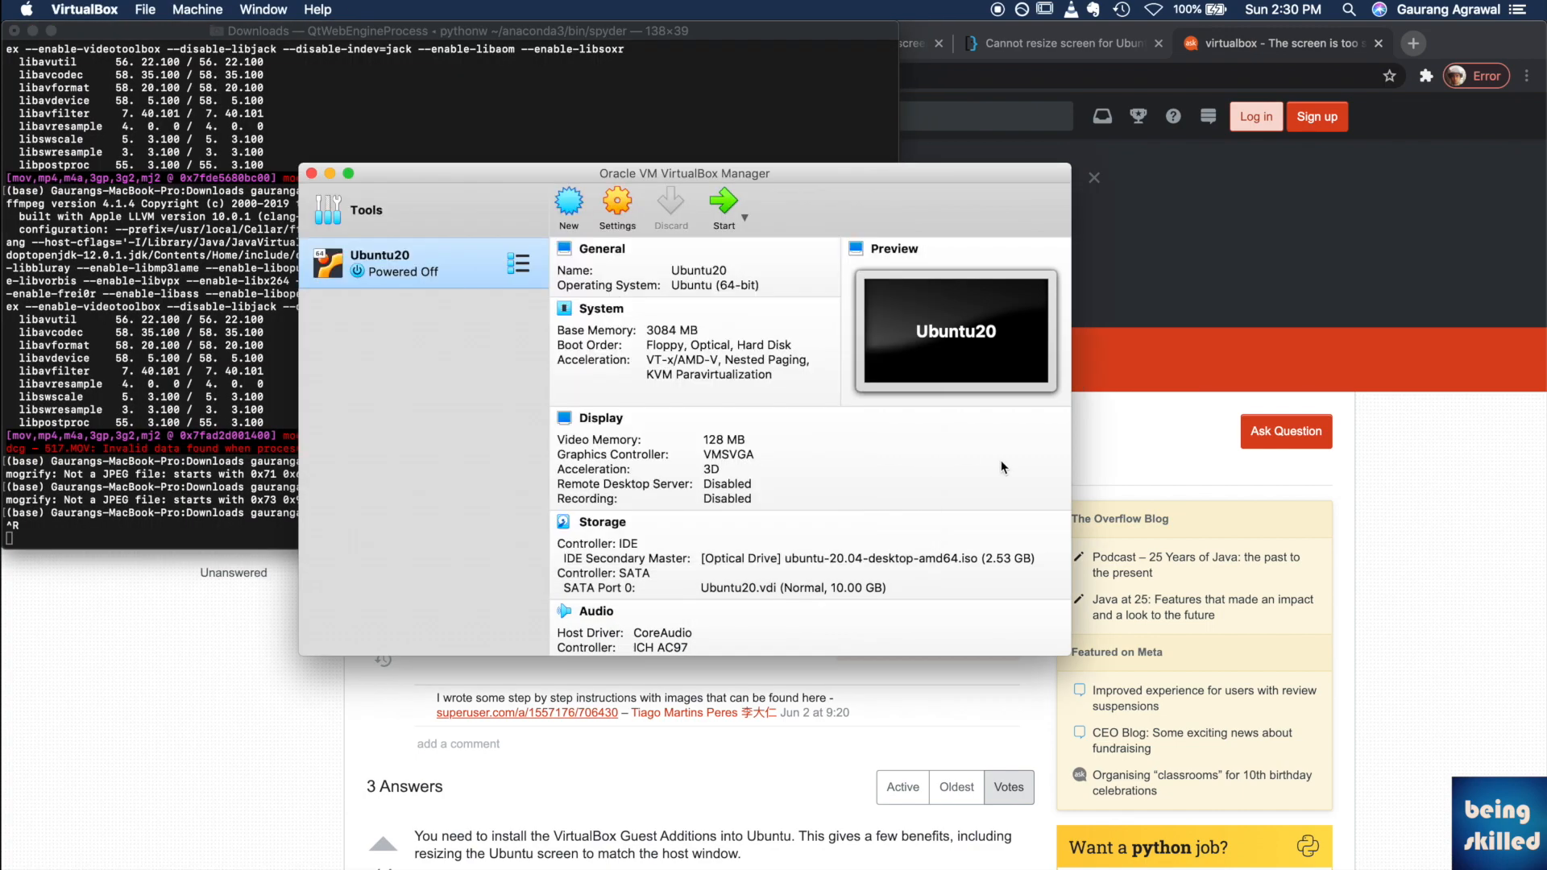
Start the Ubuntu20 machine and force-unmount ubuntu-20.04-desktop-amd64.iso from its virtual optical drive.
double_click(470, 286)
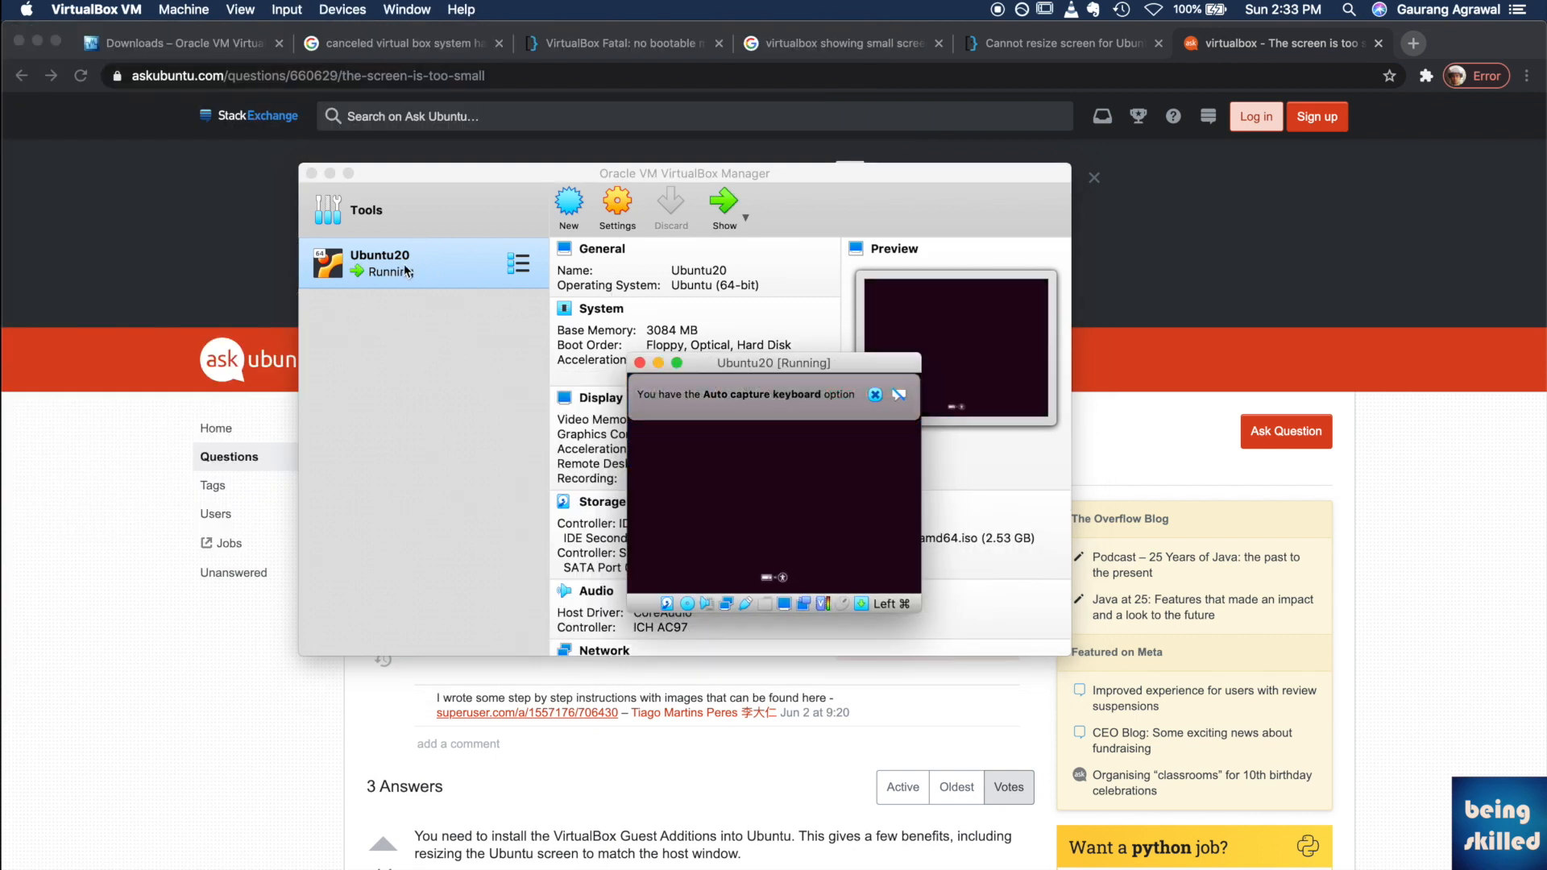
click(400, 9)
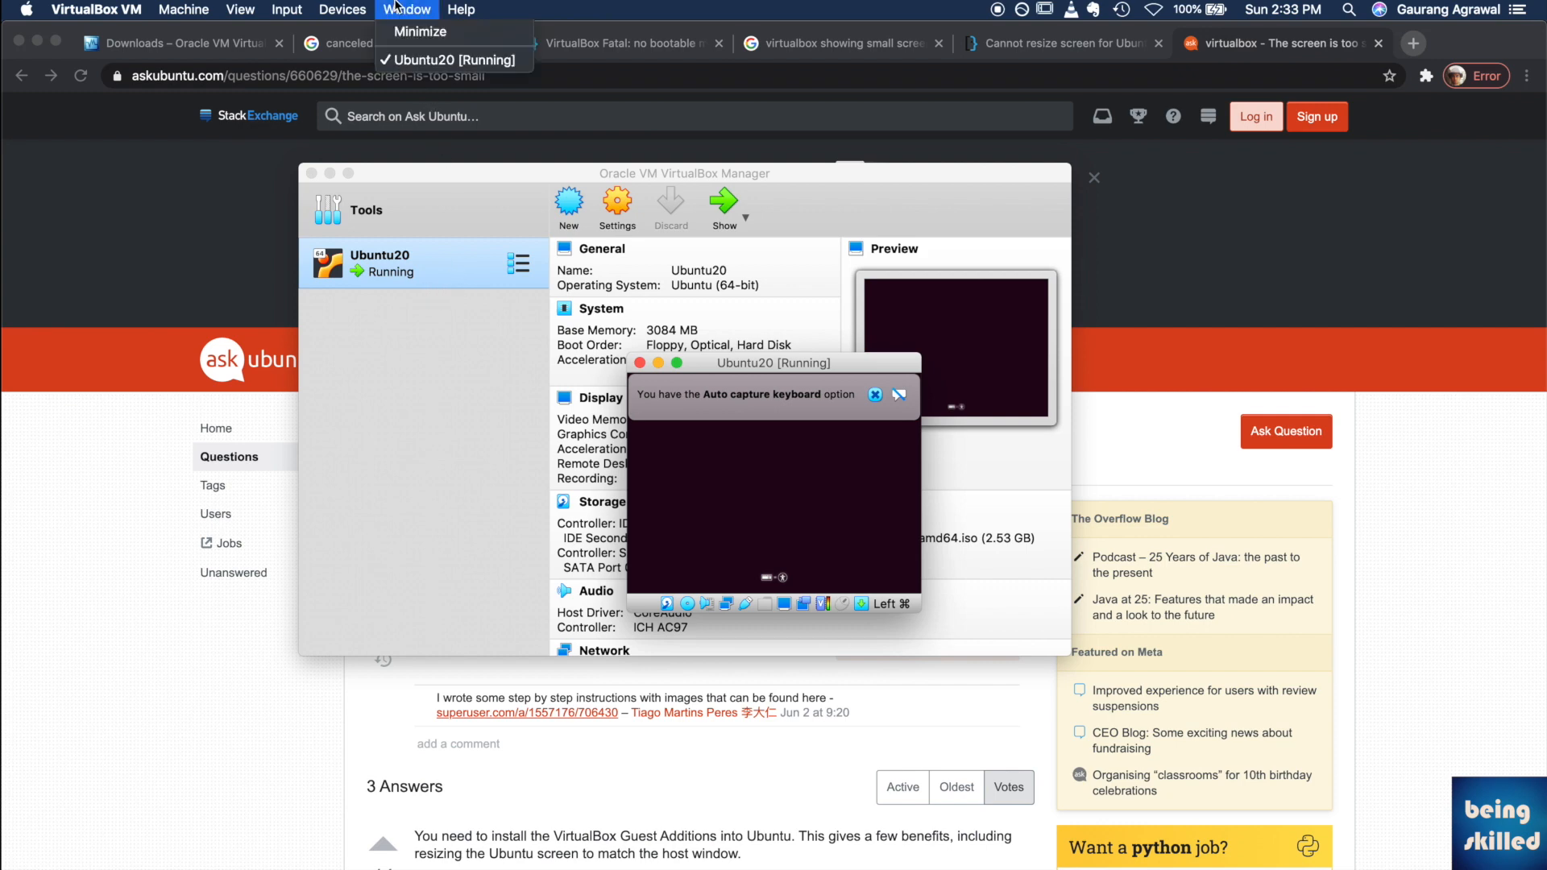
mouse_move(342, 9)
mouse_move(371, 33)
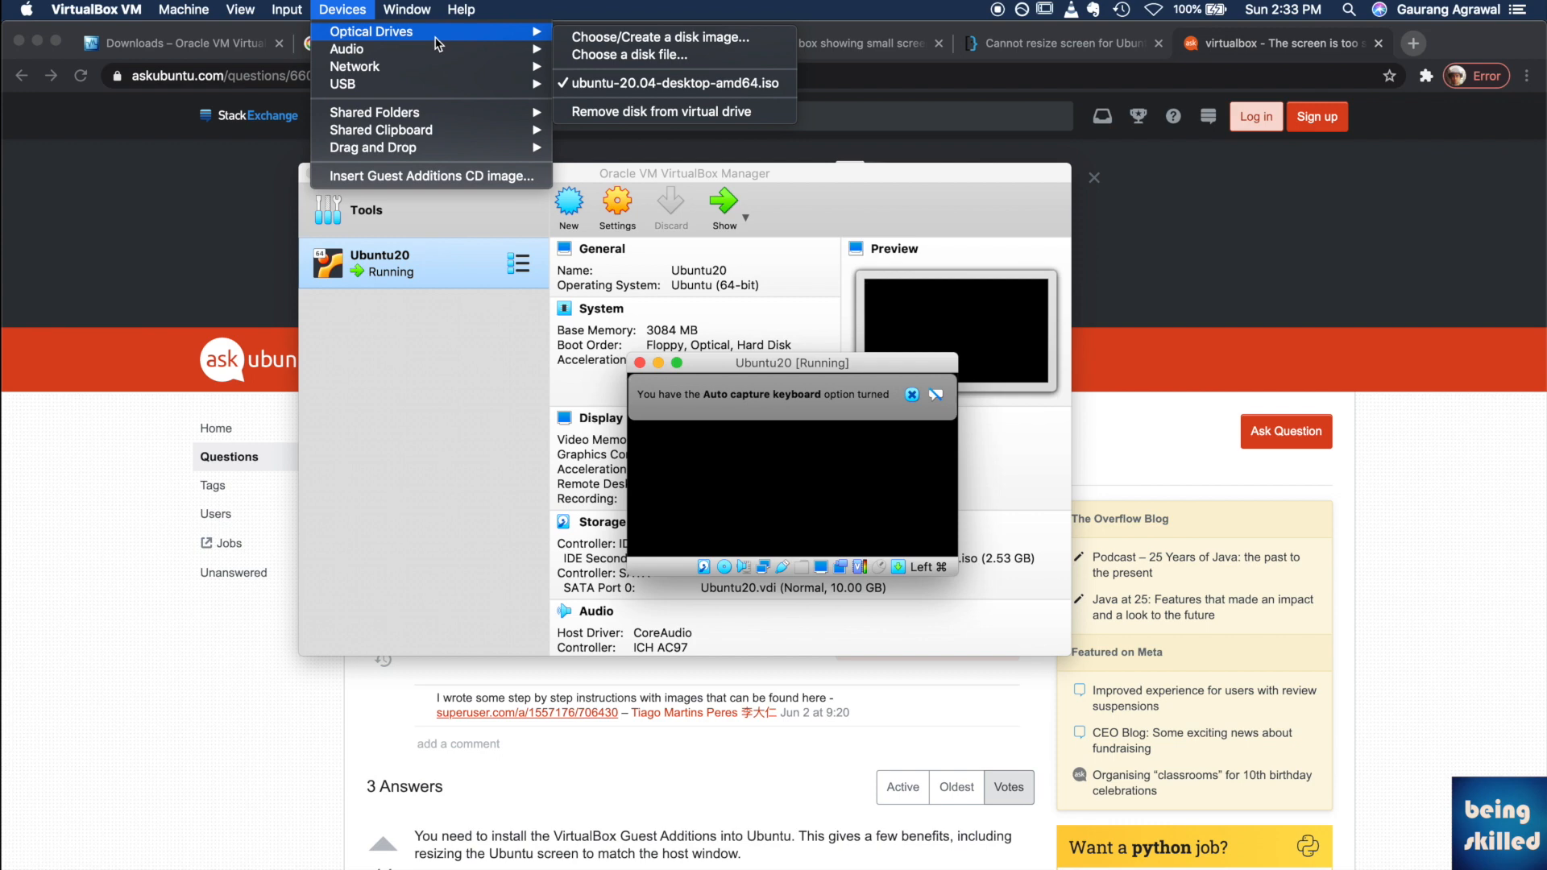
click(634, 115)
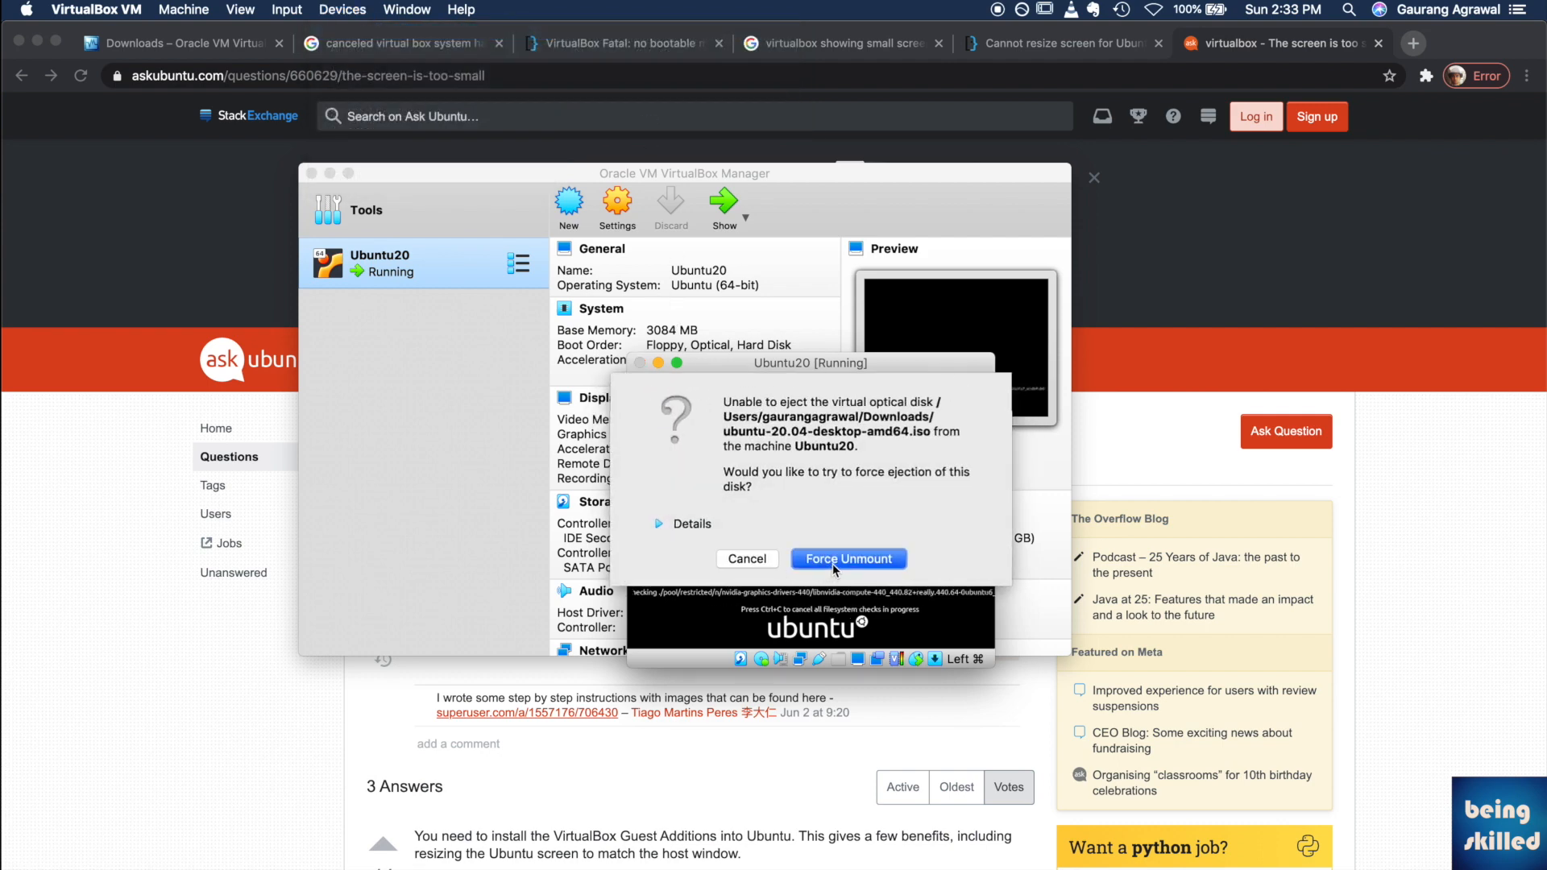
click(833, 564)
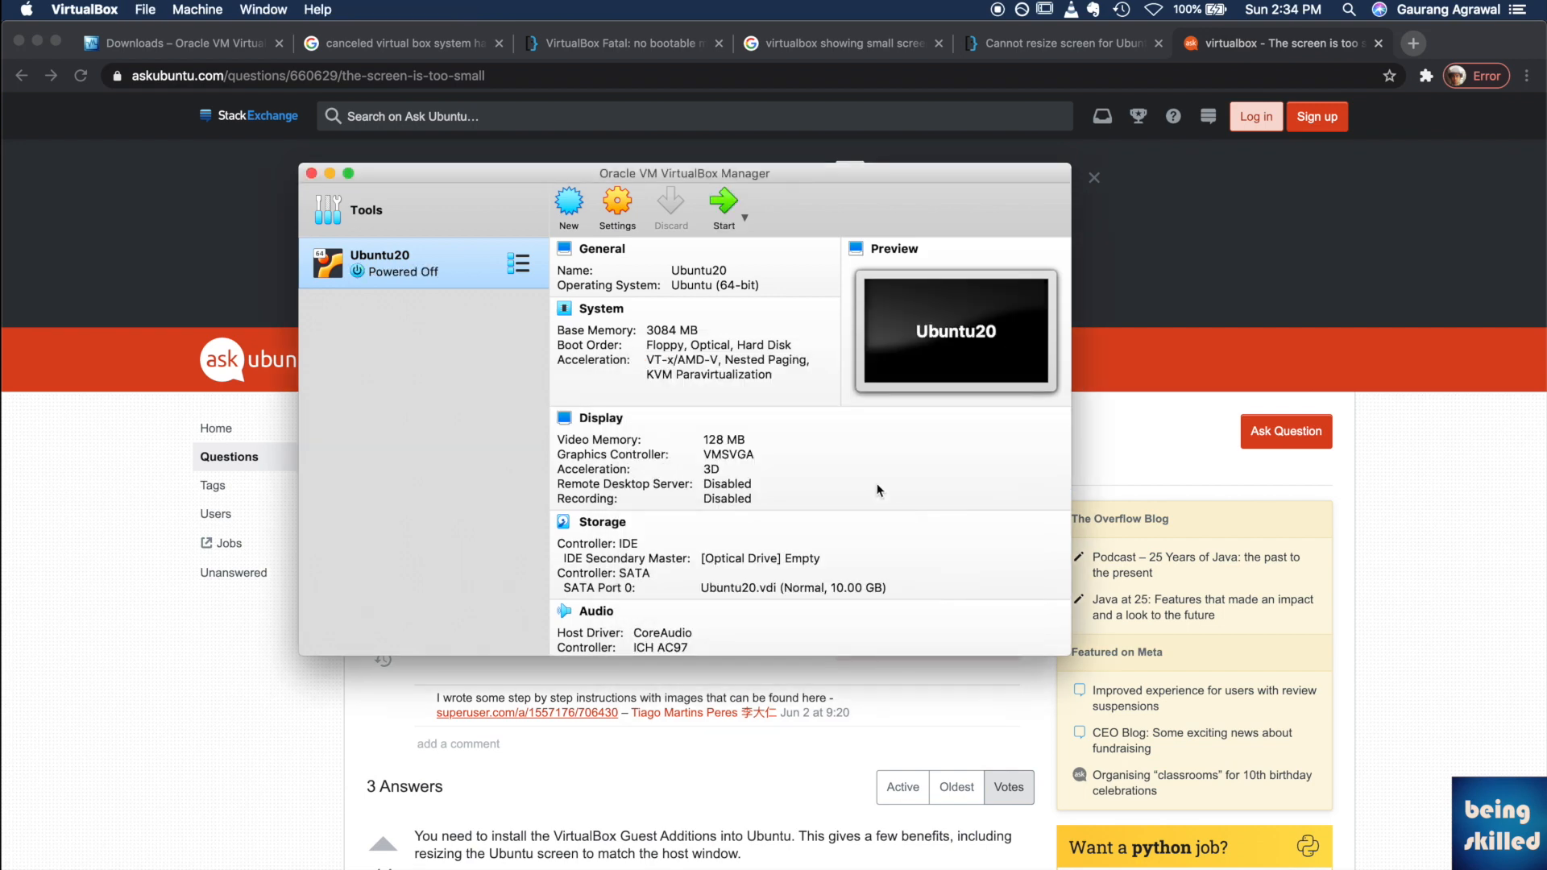
Start the Ubuntu20 machine again and switch its window to scaled mode, opting not to show the switch message again.
double_click(448, 264)
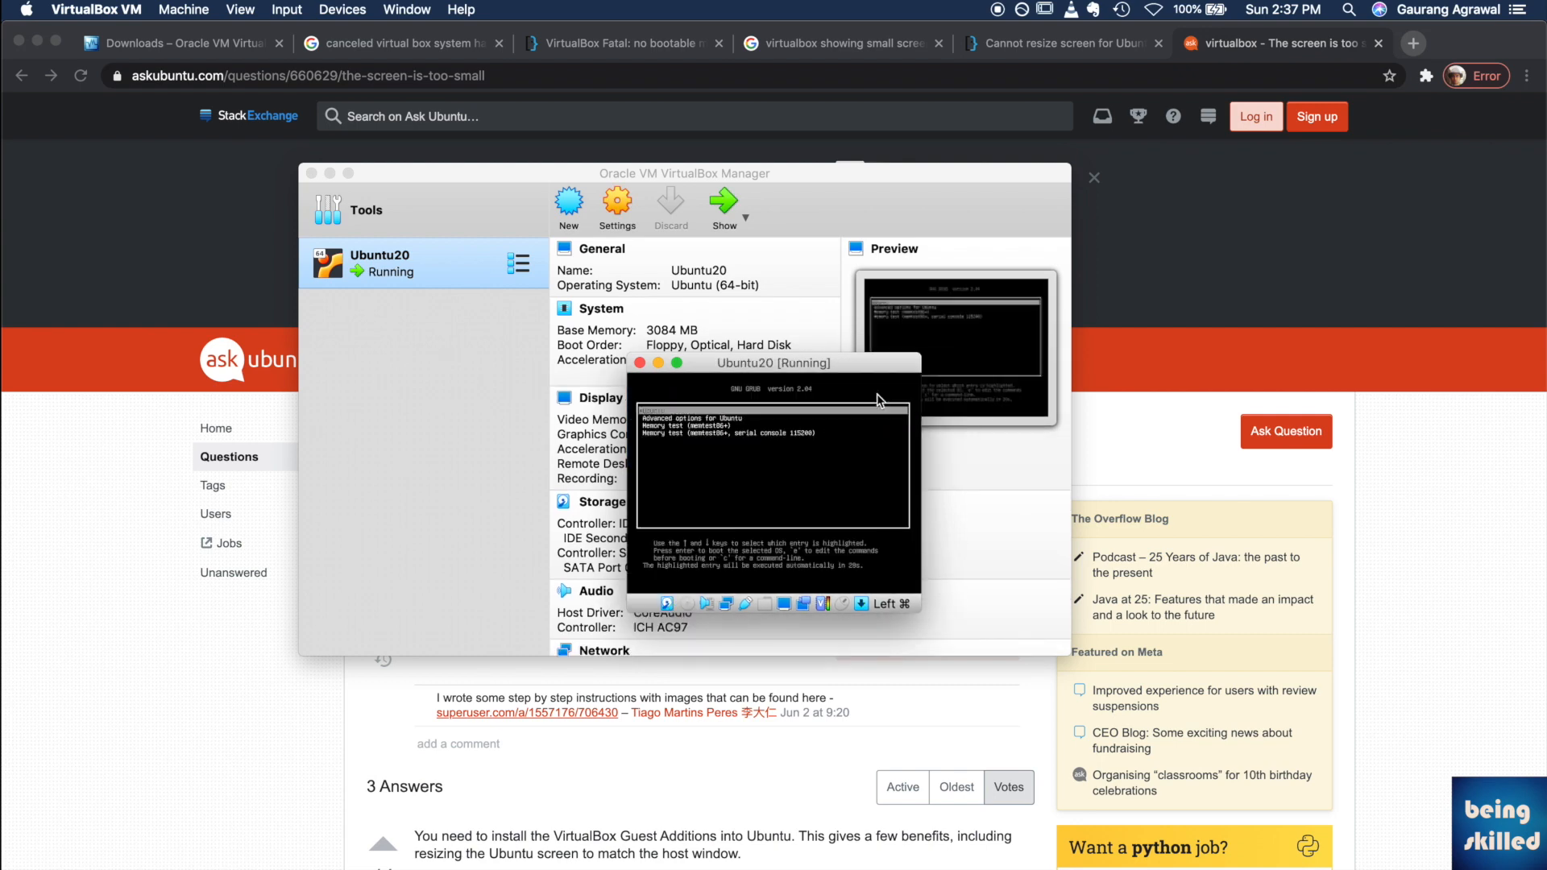
click(202, 9)
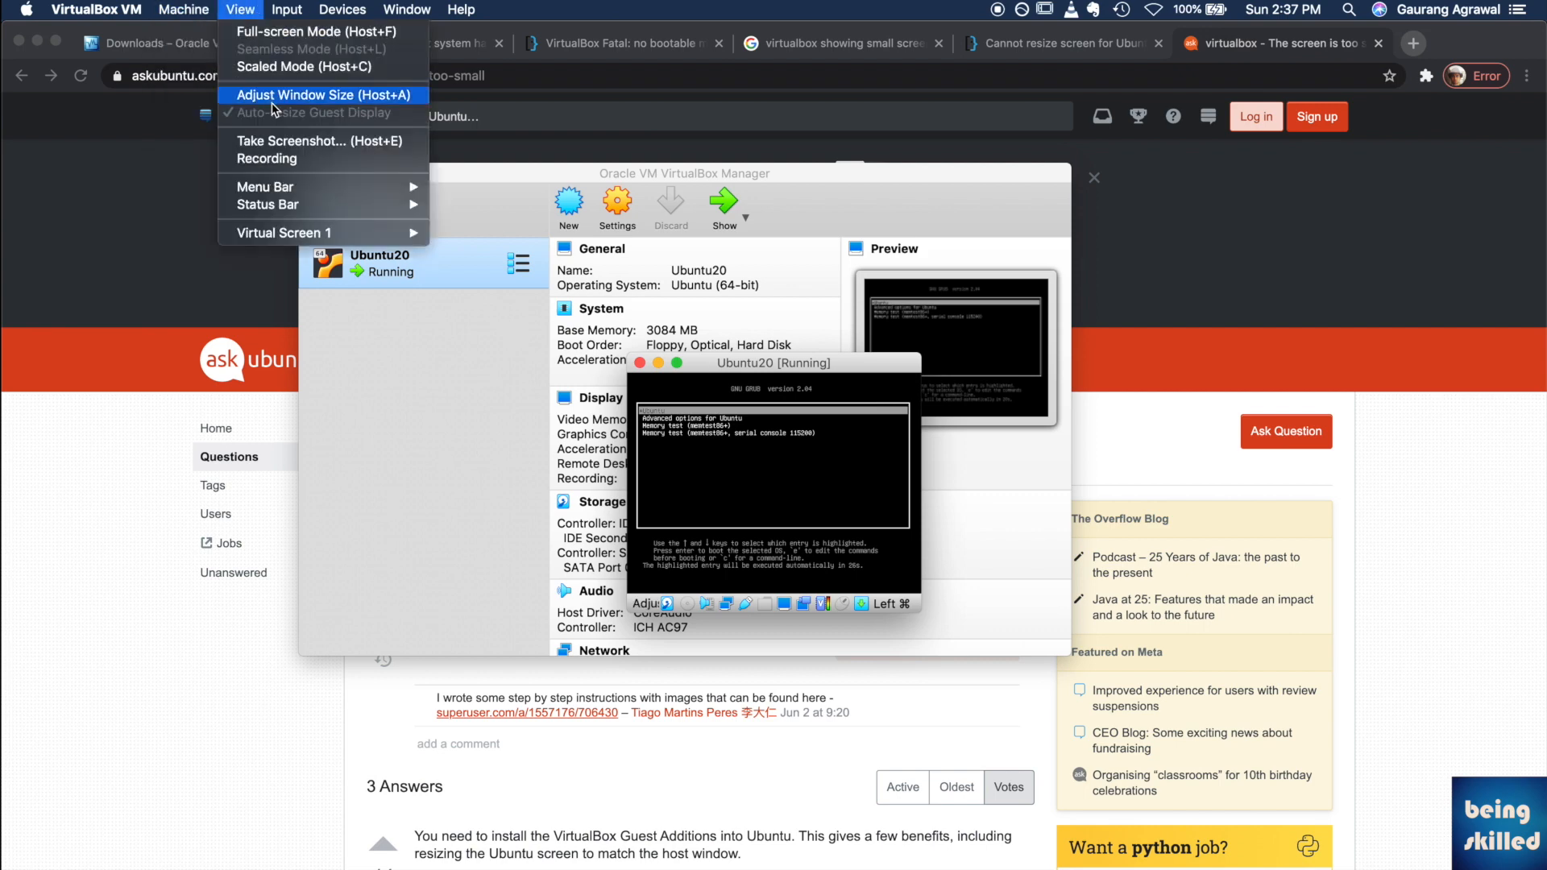
click(289, 70)
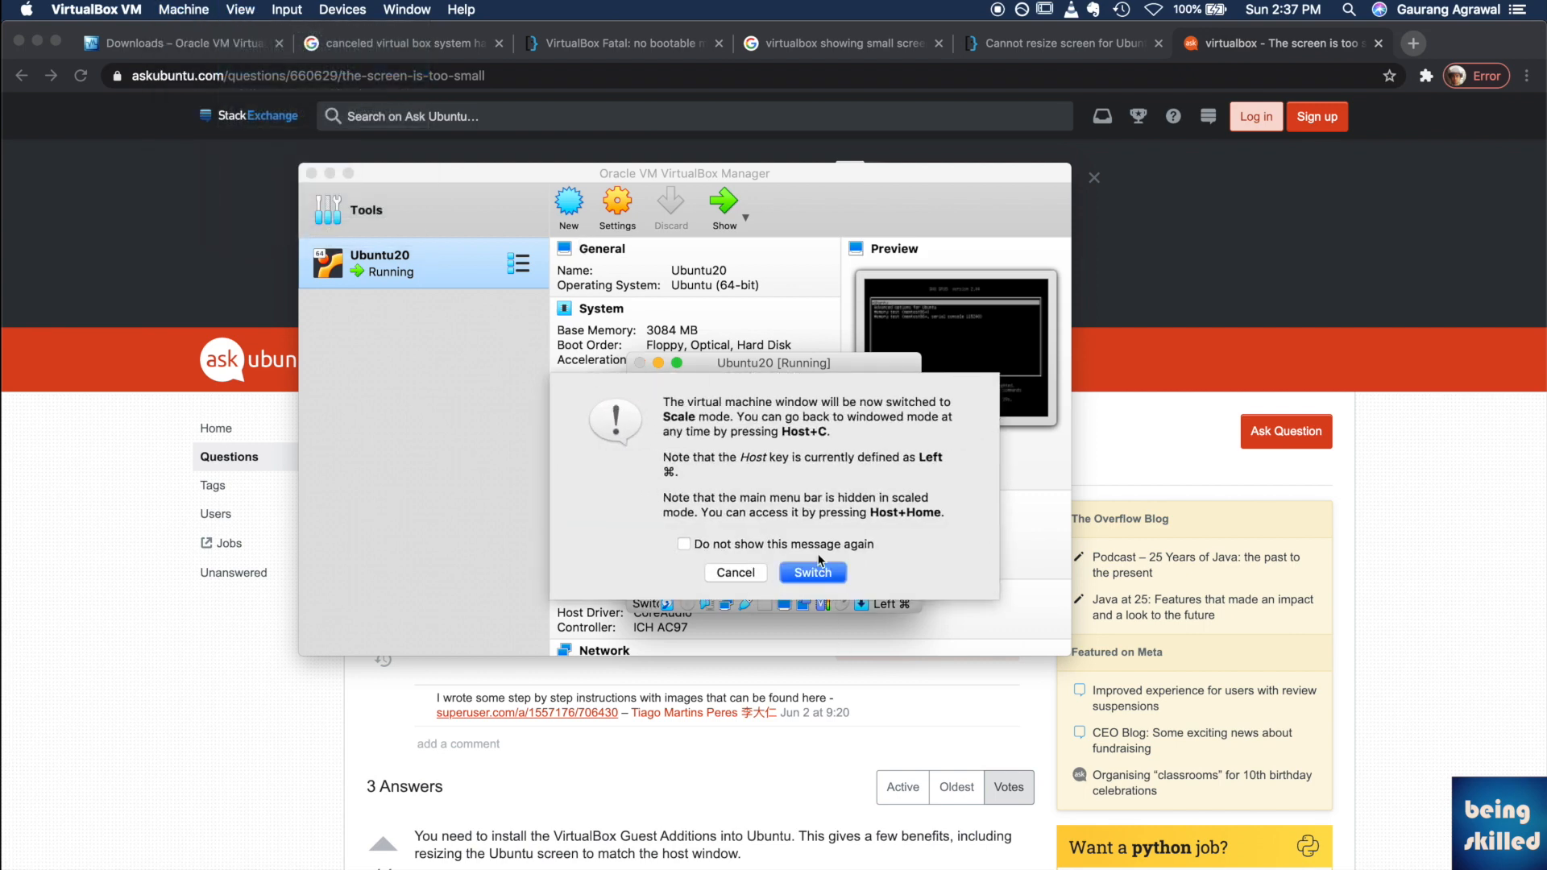
click(812, 545)
click(807, 573)
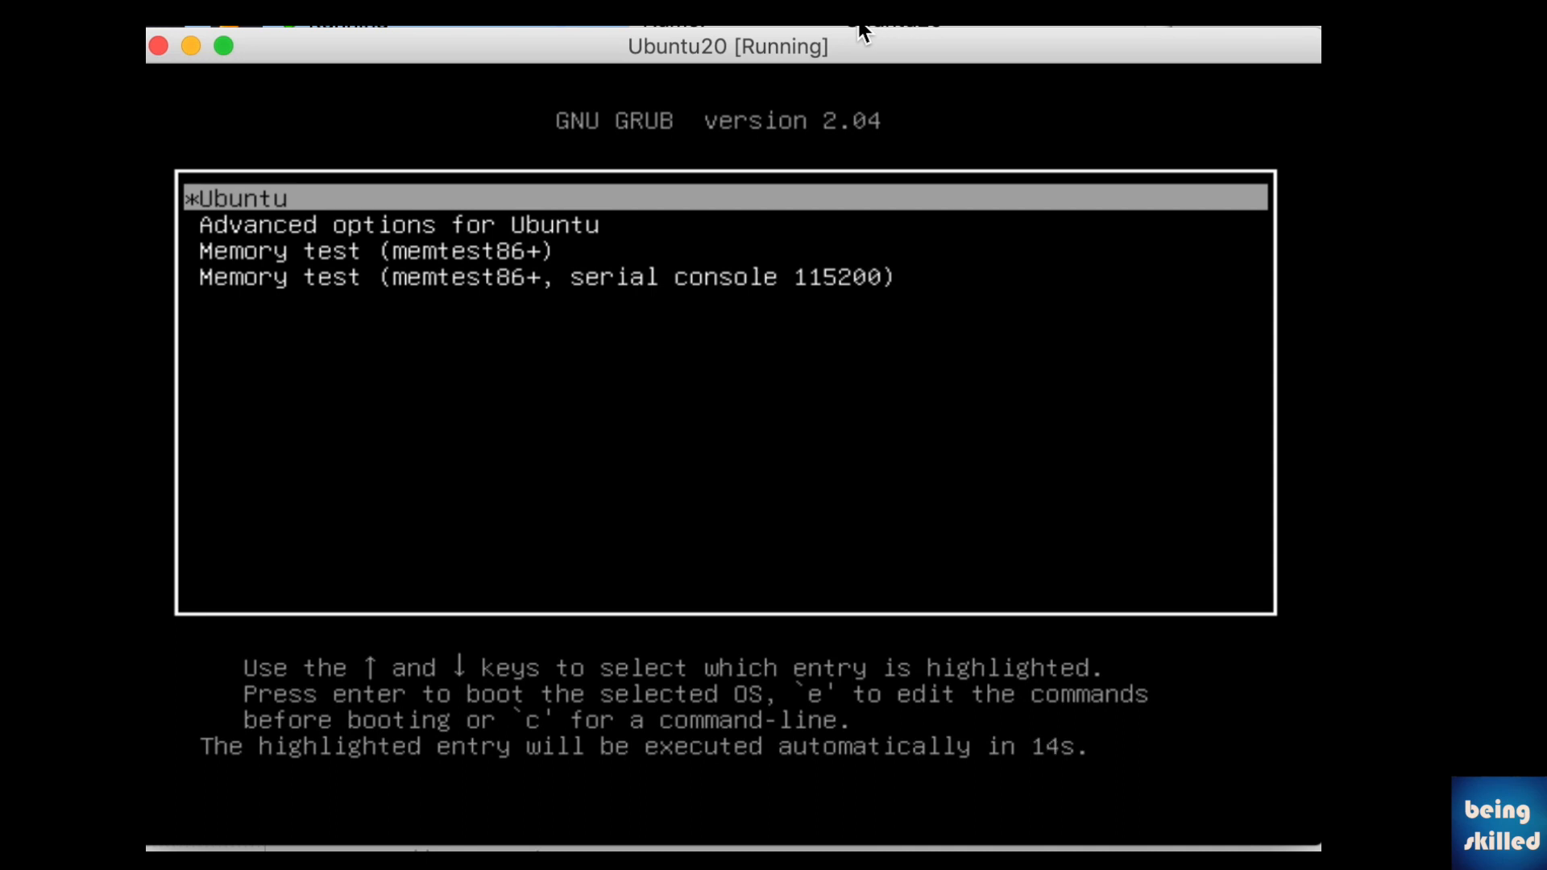
Boot the Ubuntu entry from the GRUB menu and log in to the beingskilled account with its password.
key(Return)
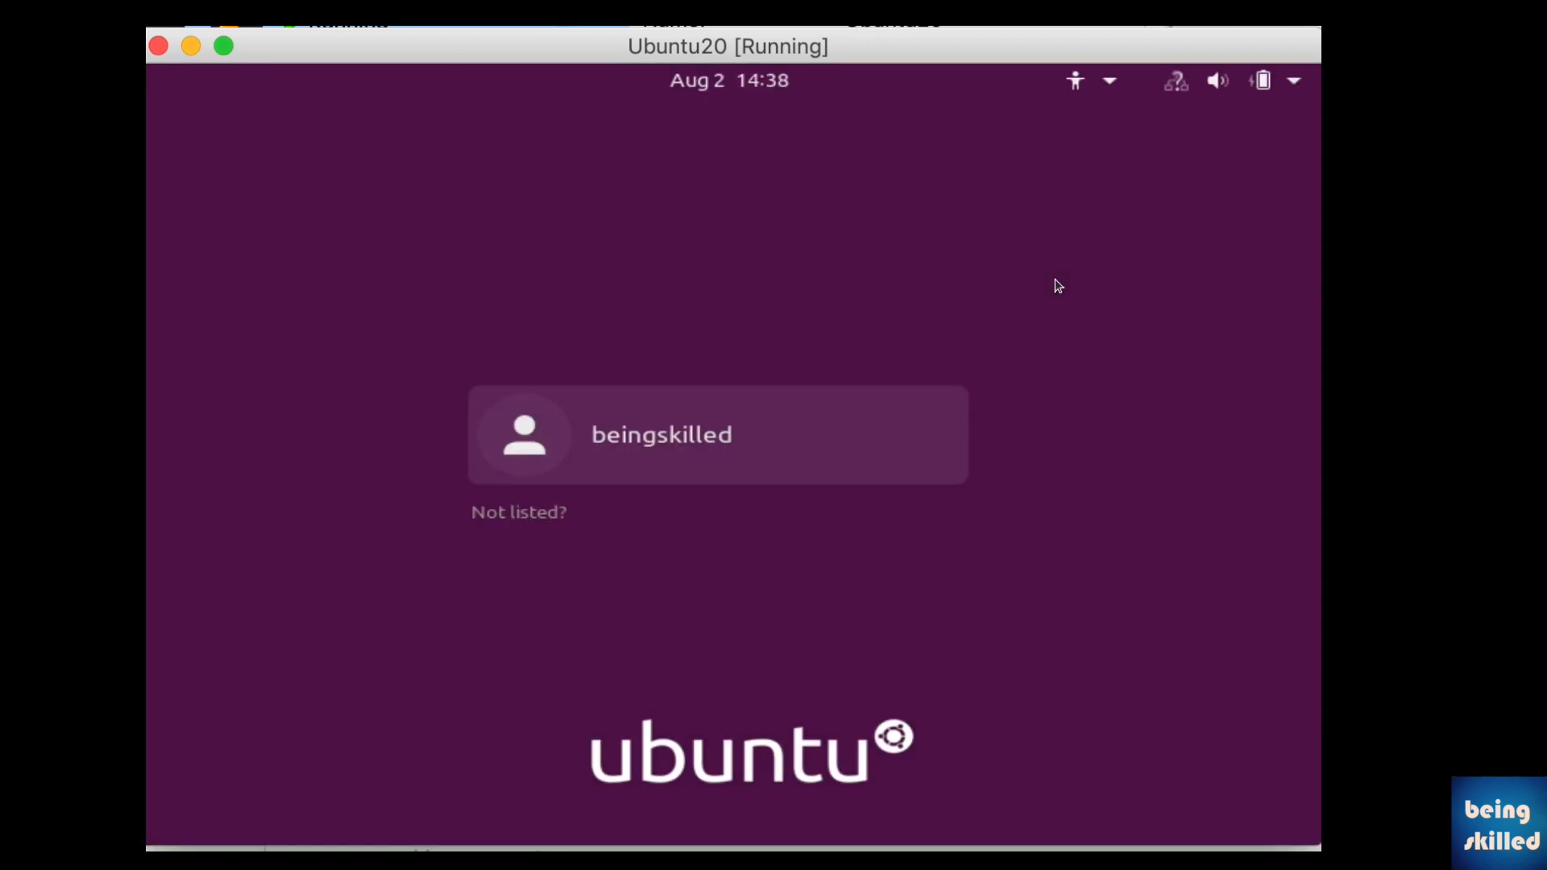
key(Return)
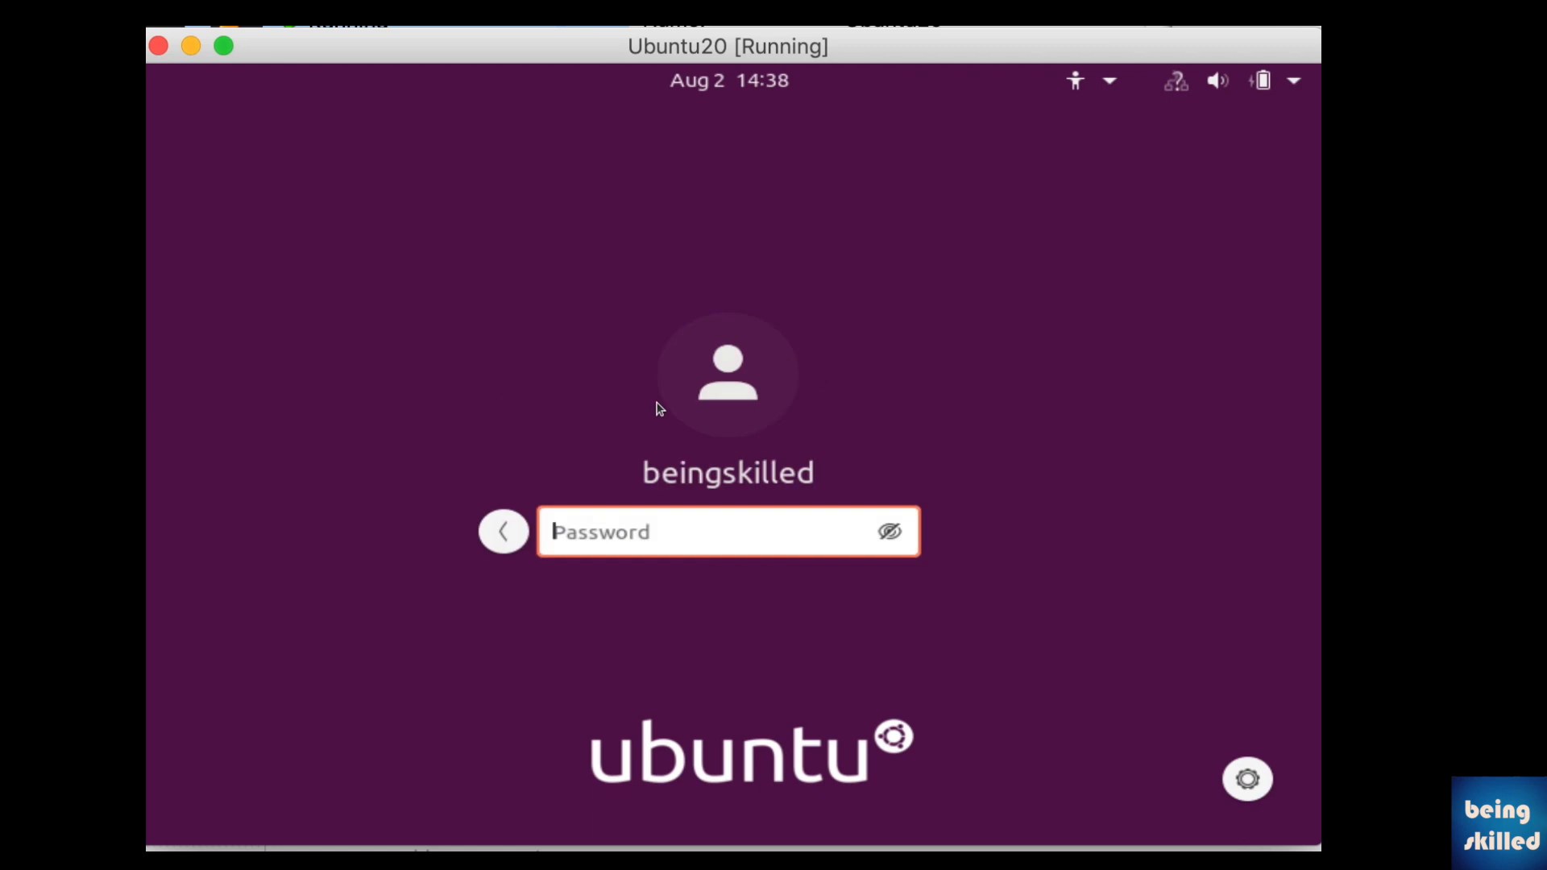
text(••••)
key(Return)
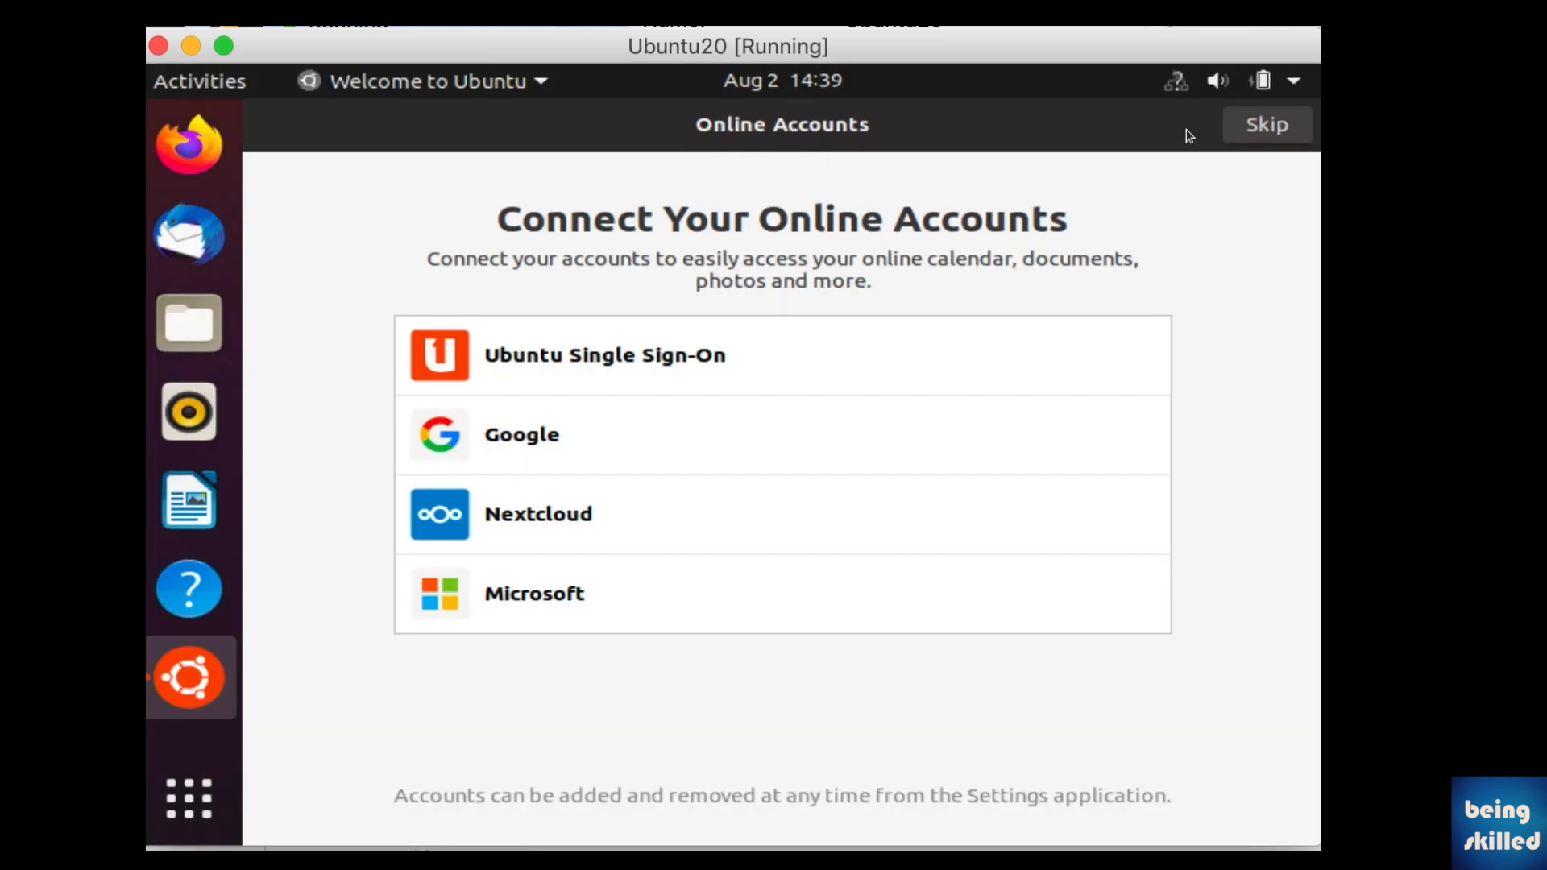
Complete the Ubuntu welcome setup, skipping online accounts and Livepatch and agreeing to send system info to Canonical.
click(1263, 127)
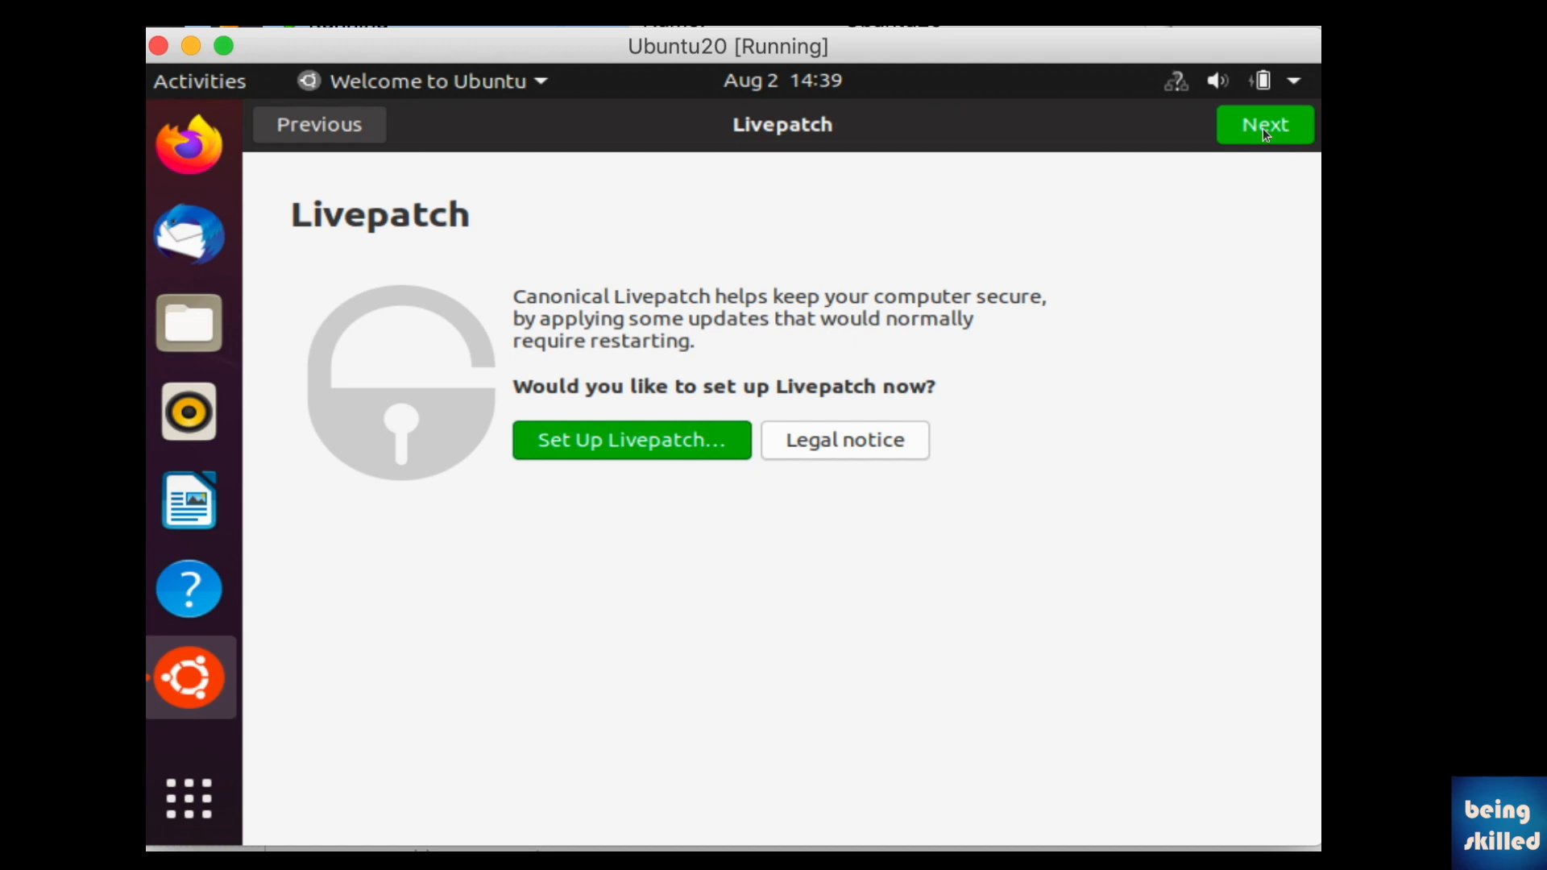
click(1271, 125)
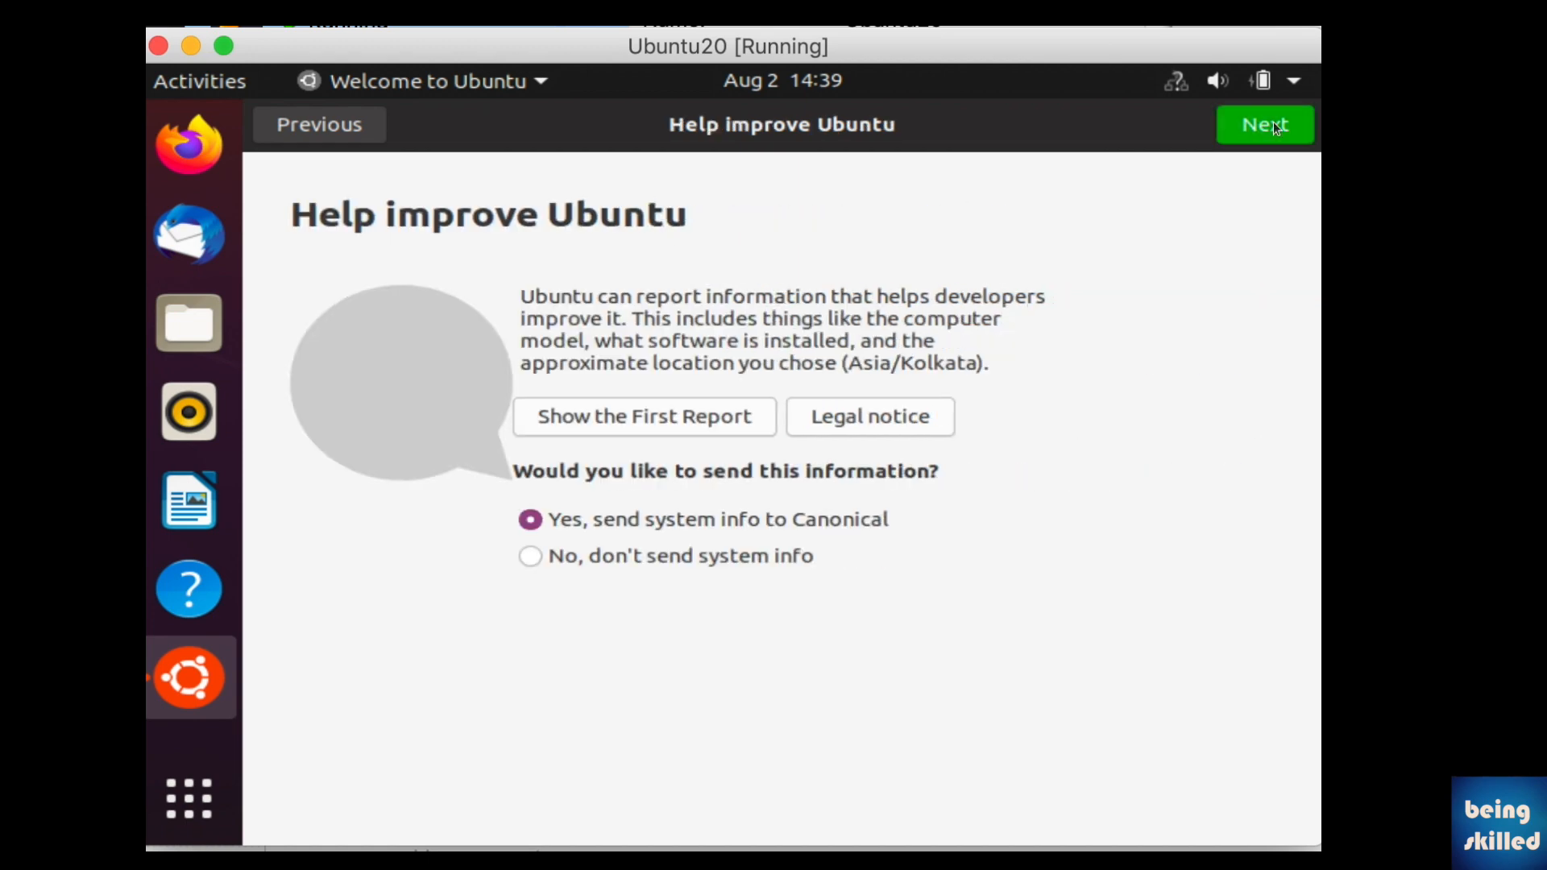
click(1273, 123)
click(1273, 124)
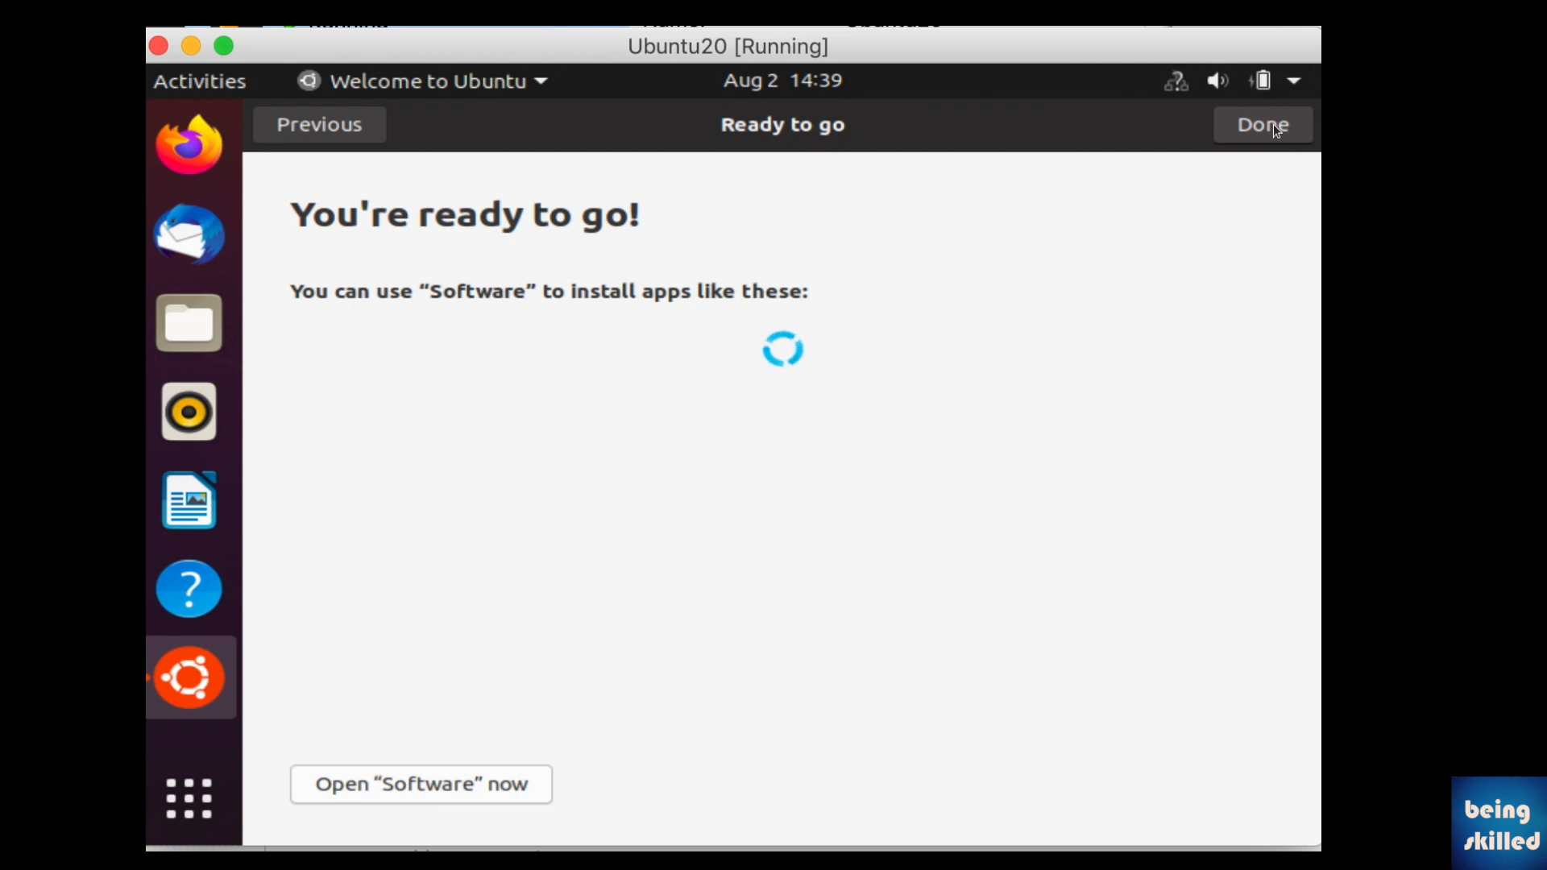
click(1272, 124)
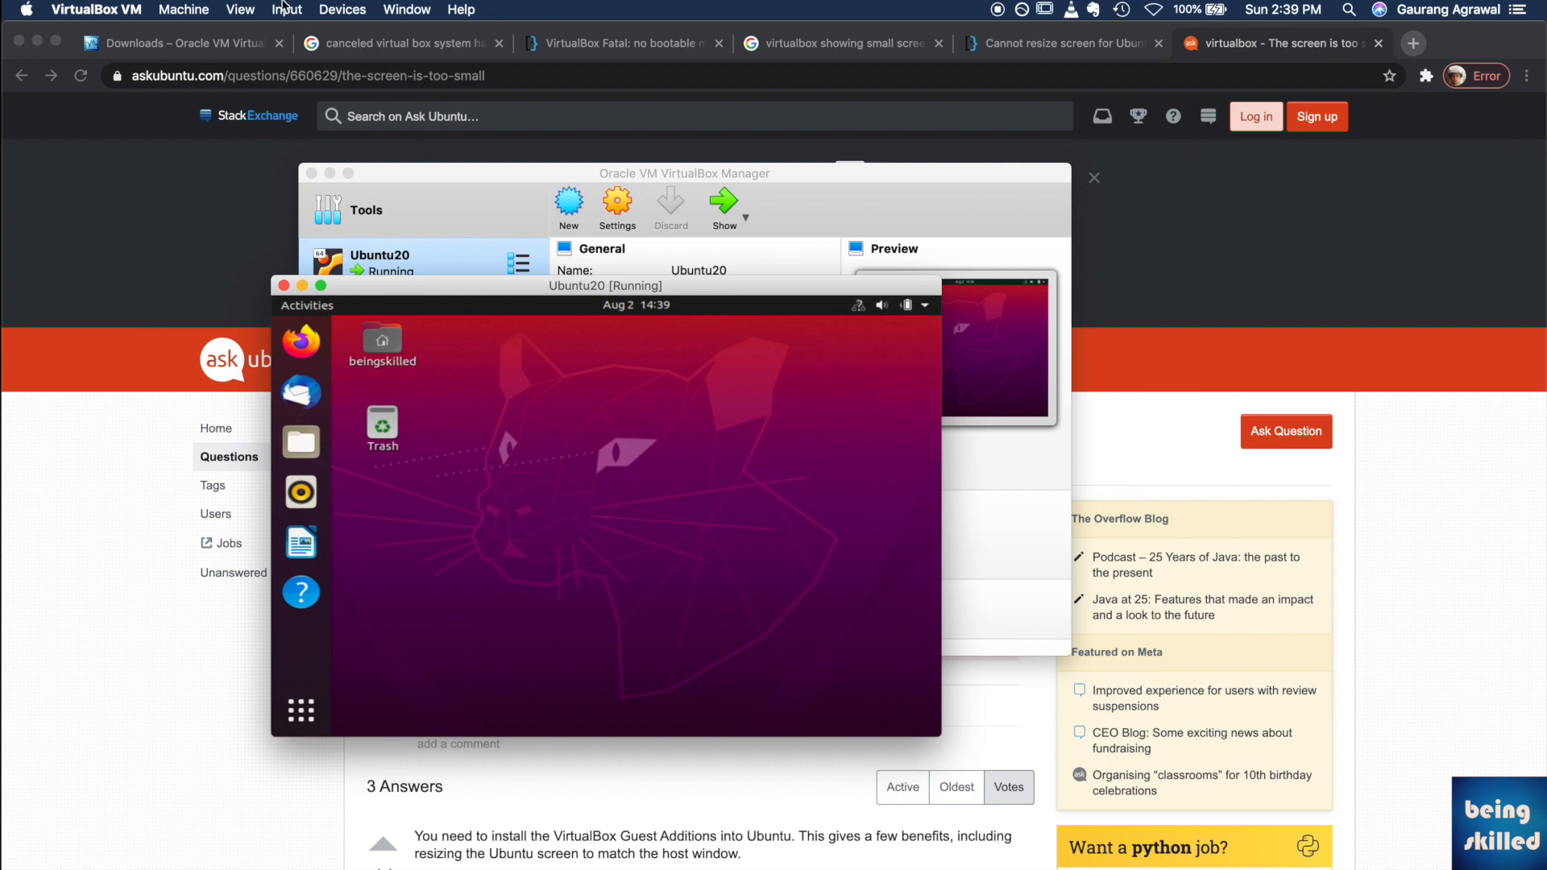
Insert the Guest Additions CD image into the running Ubuntu20 machine and run its VBox_GAs_6.1.12 software.
click(342, 9)
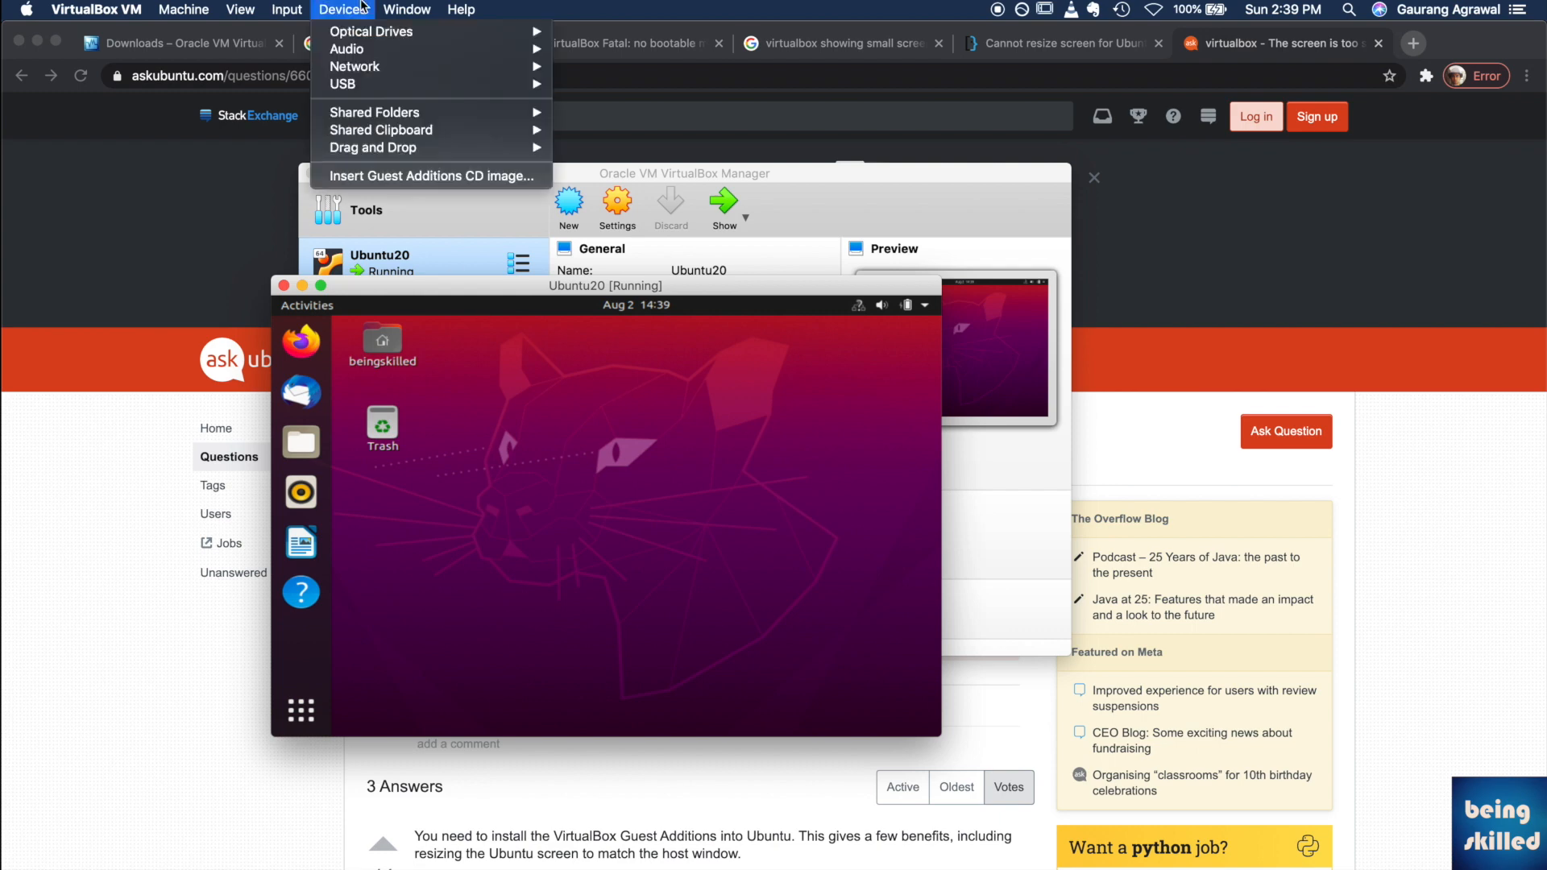
click(444, 179)
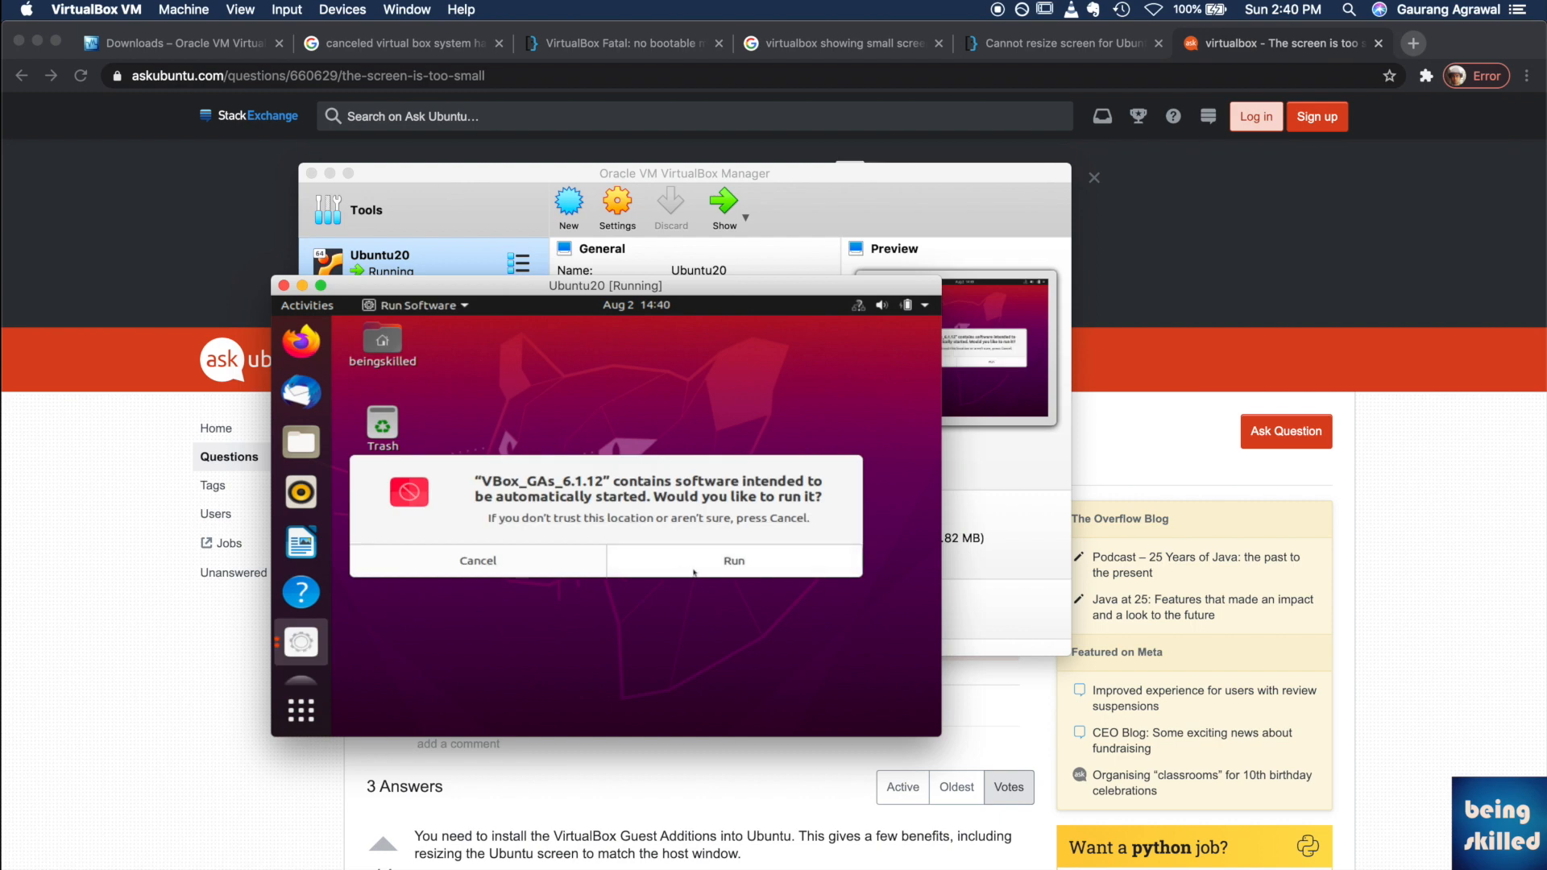
click(700, 572)
click(701, 573)
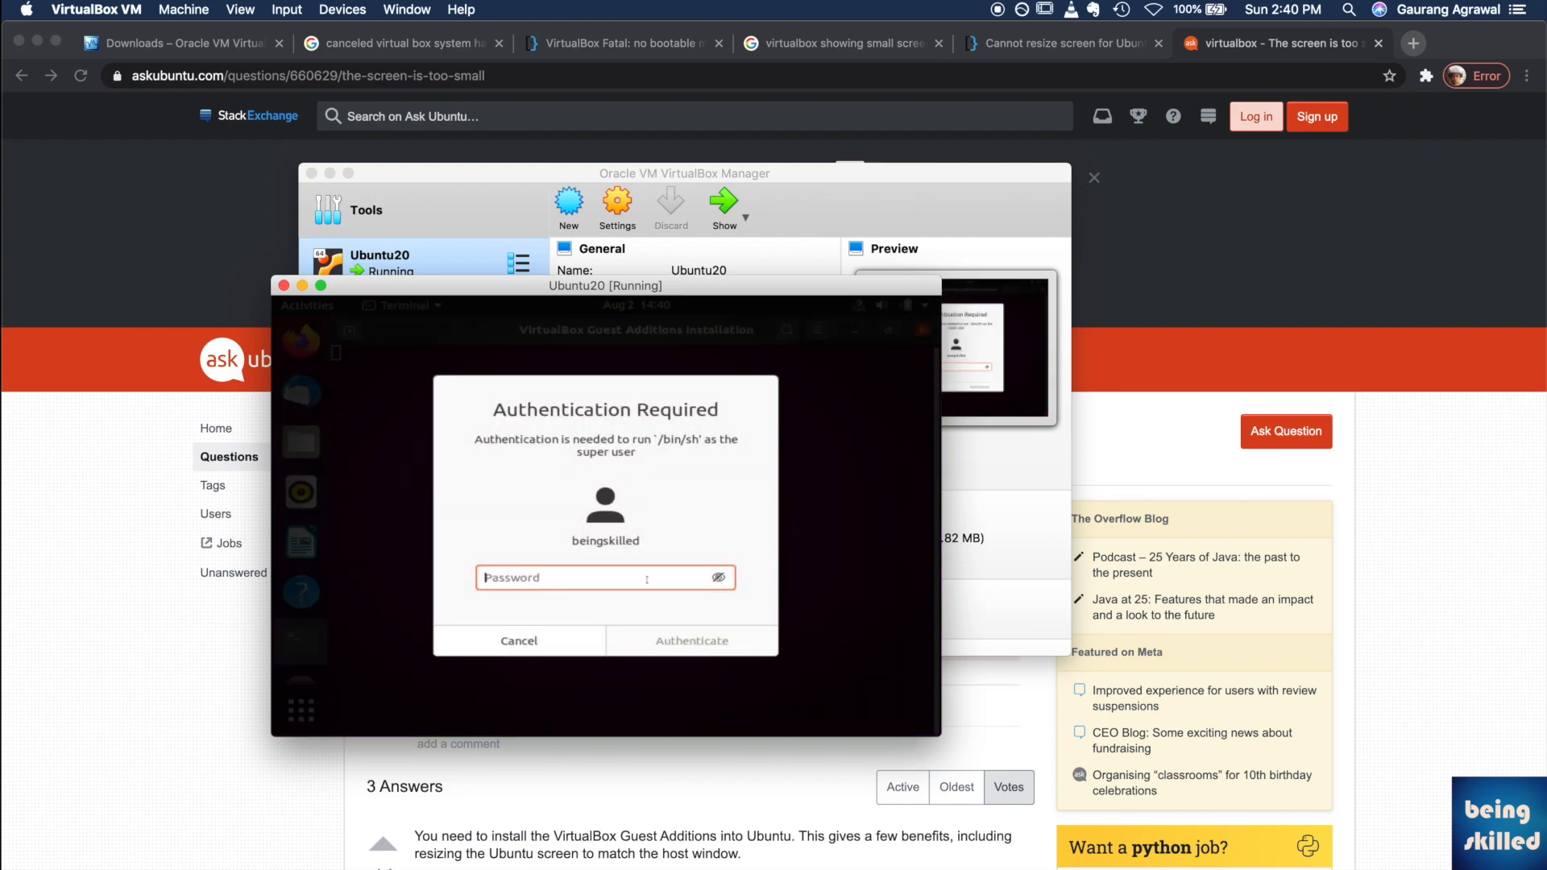
Authenticate the Guest Additions installer with the account password and answer yes to continue the installation.
text(••••)
key(Return)
text(••••••)
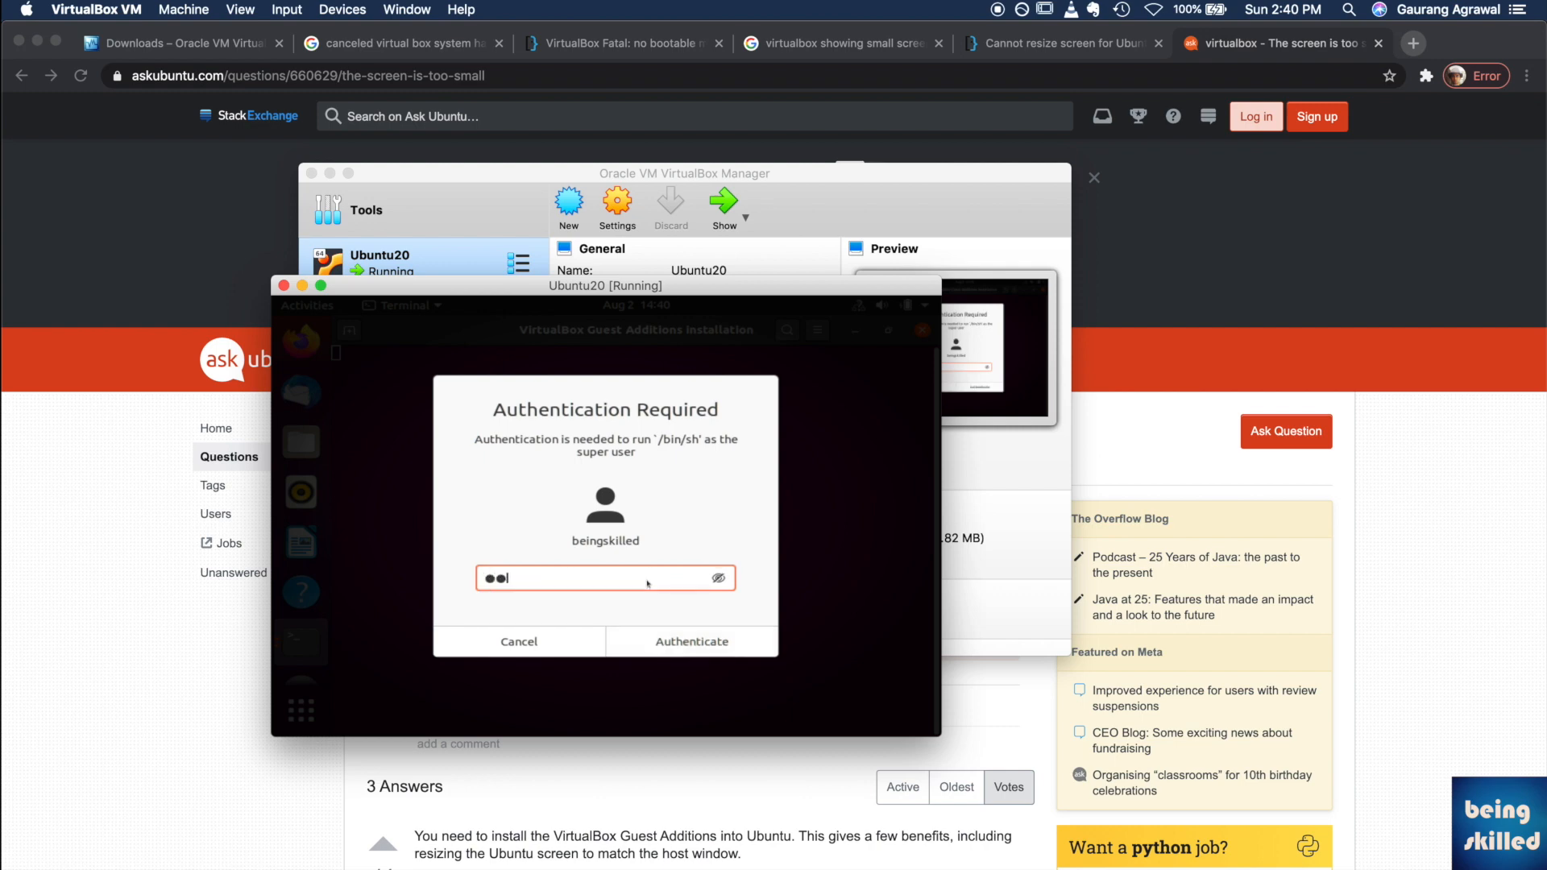
key(Return)
text(yes)
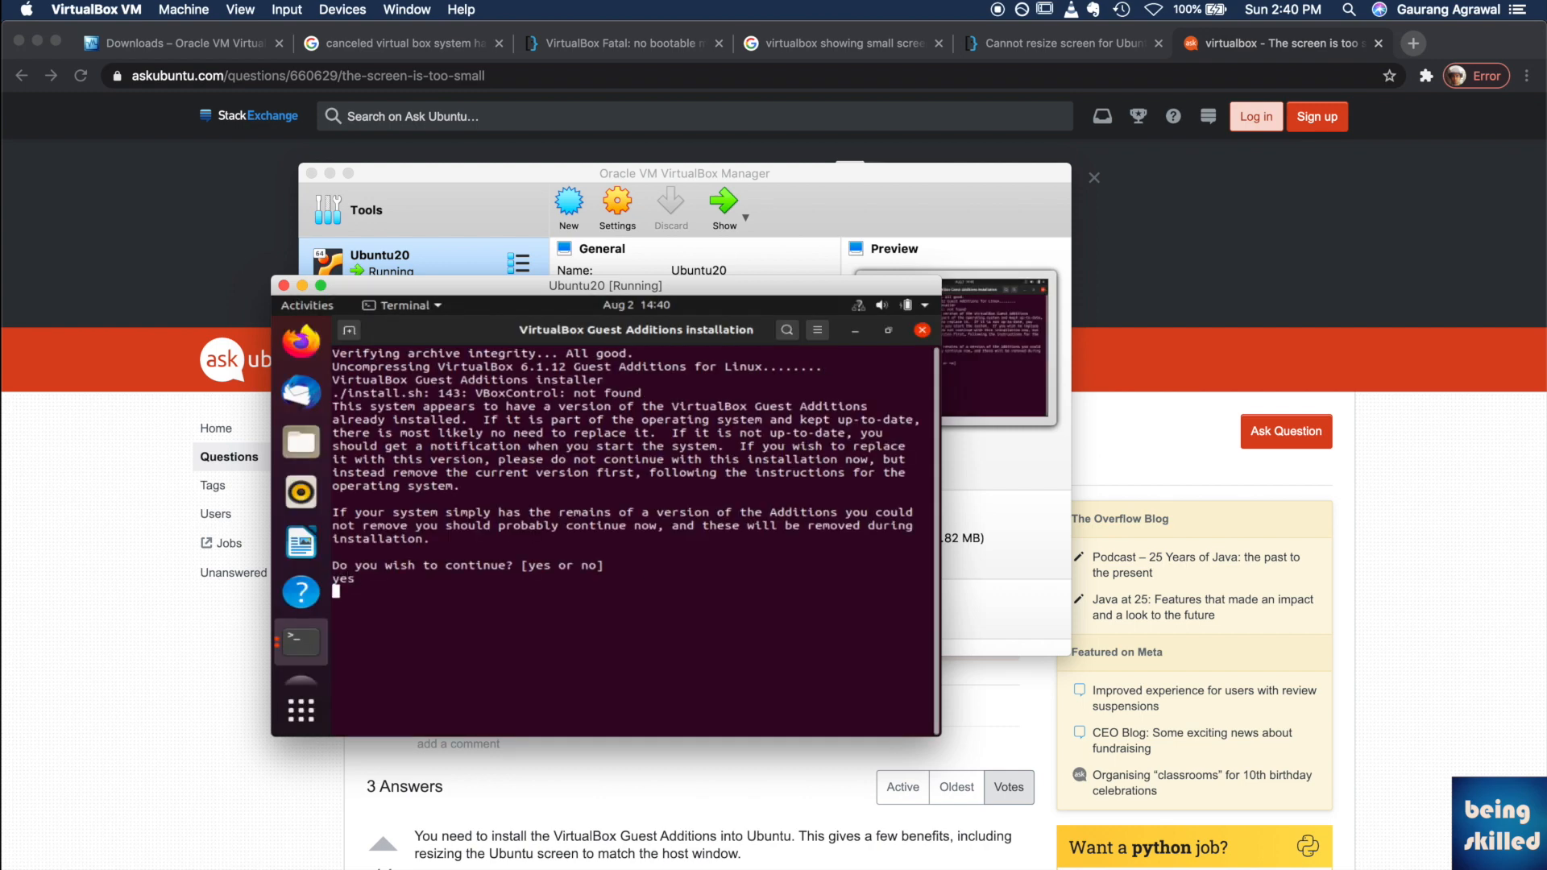
key(Return)
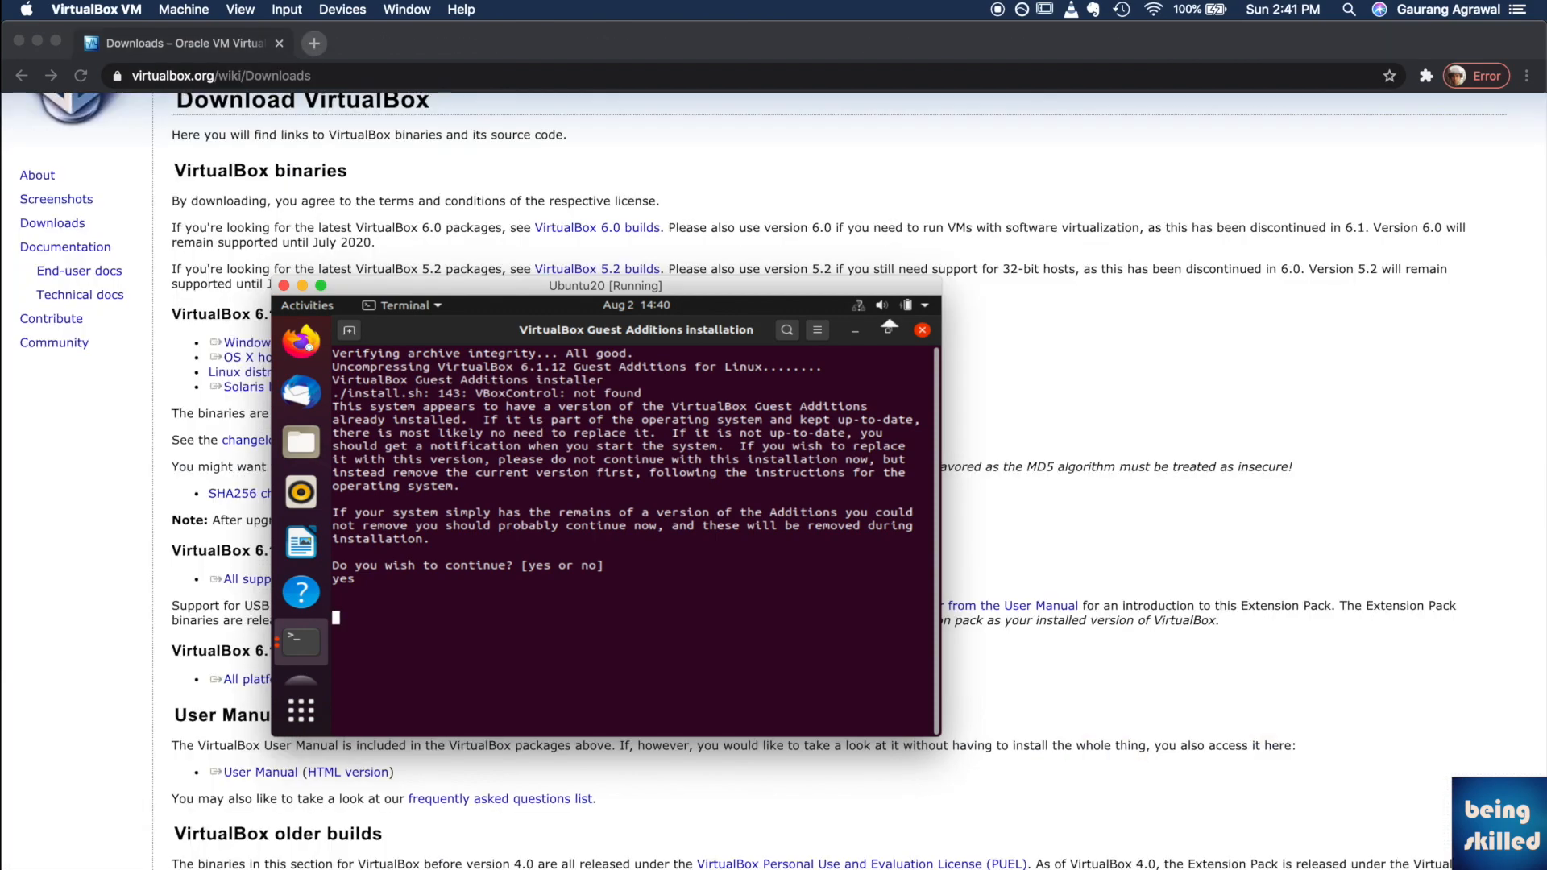
Try to open Firefox in the virtual machine, dismiss its dialog, and close the Guest Additions installation terminal.
click(308, 349)
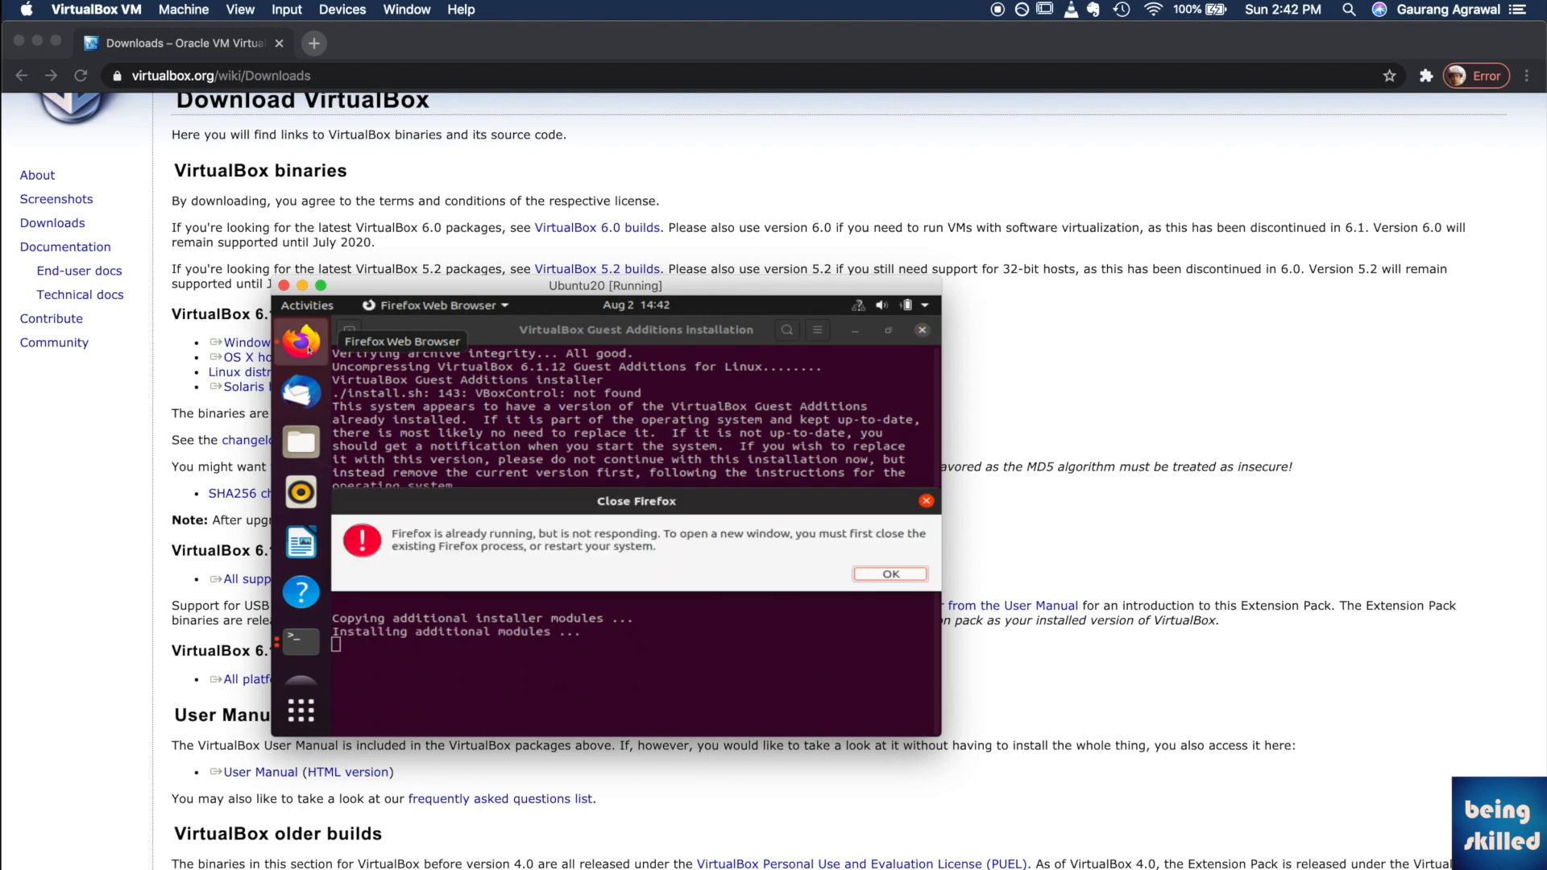
click(682, 577)
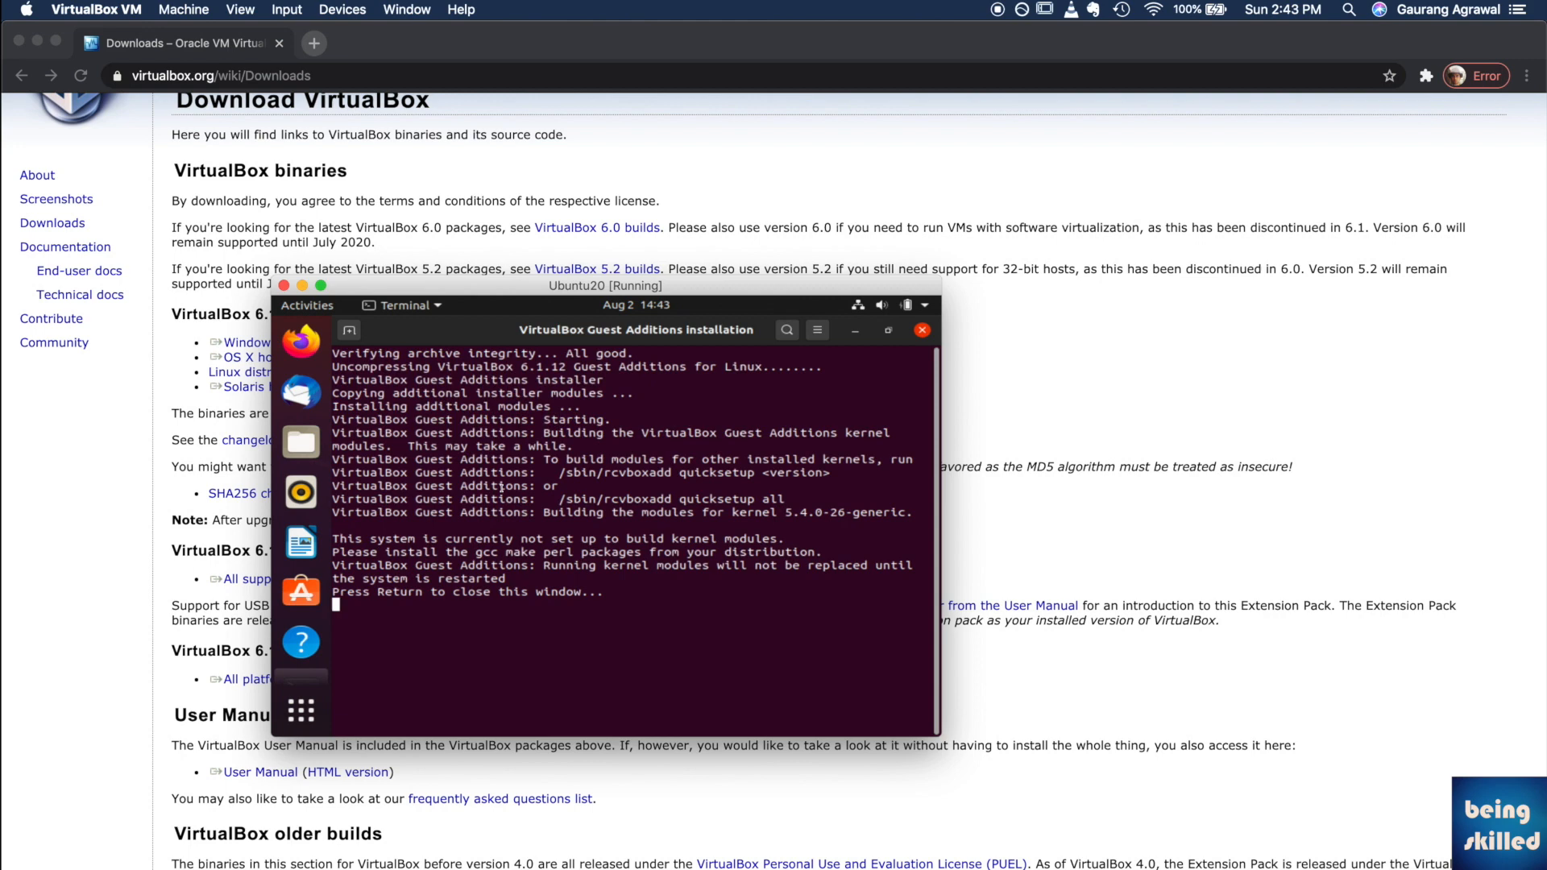
key(Return)
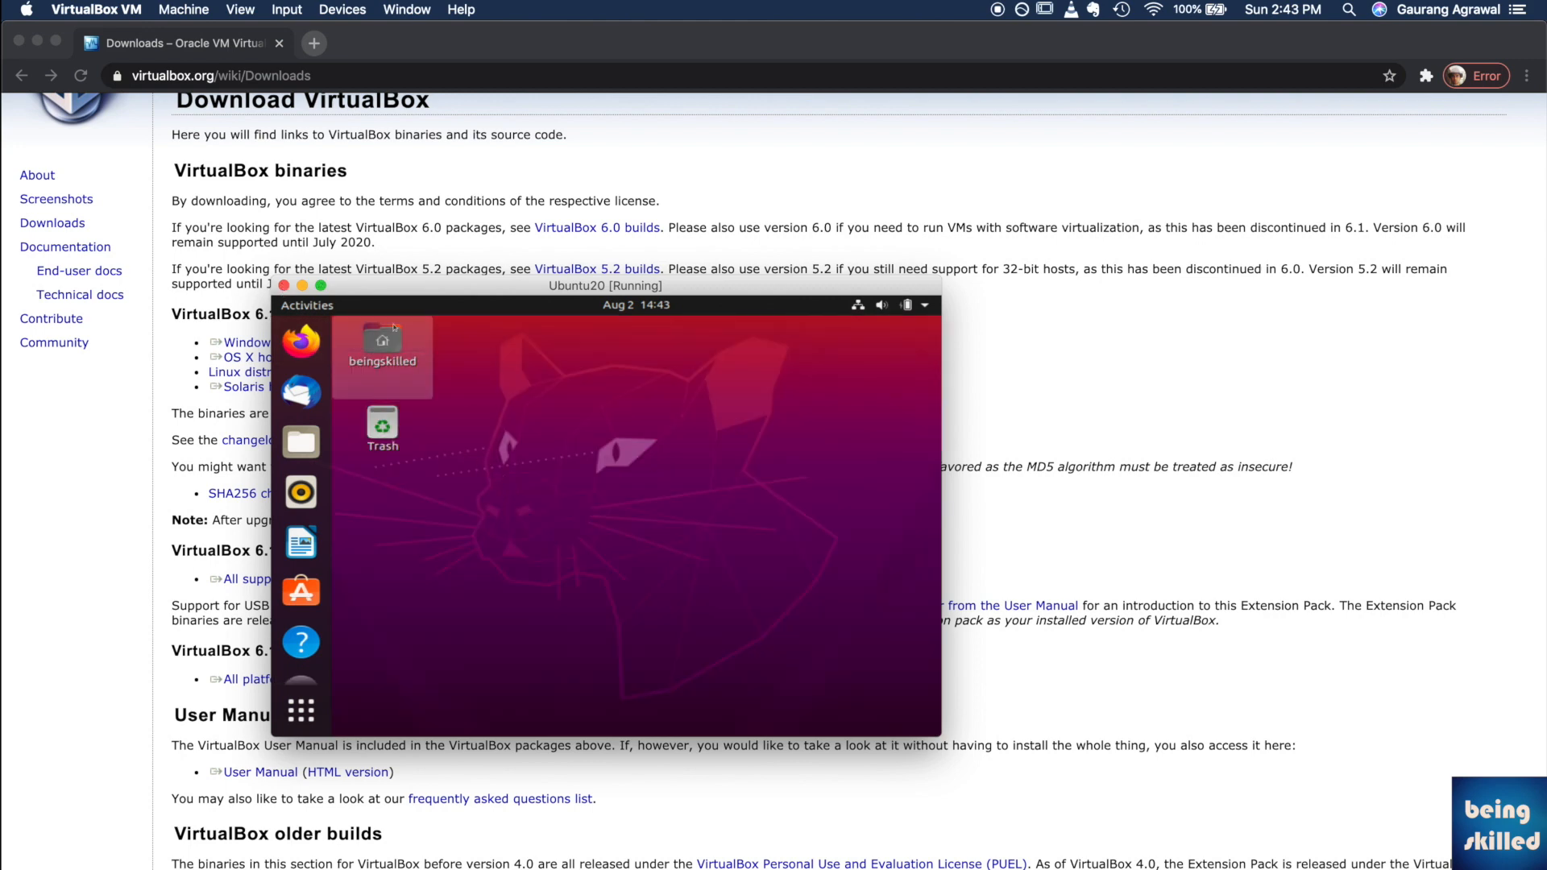
Power off the Ubuntu20 machine from within Ubuntu.
click(926, 305)
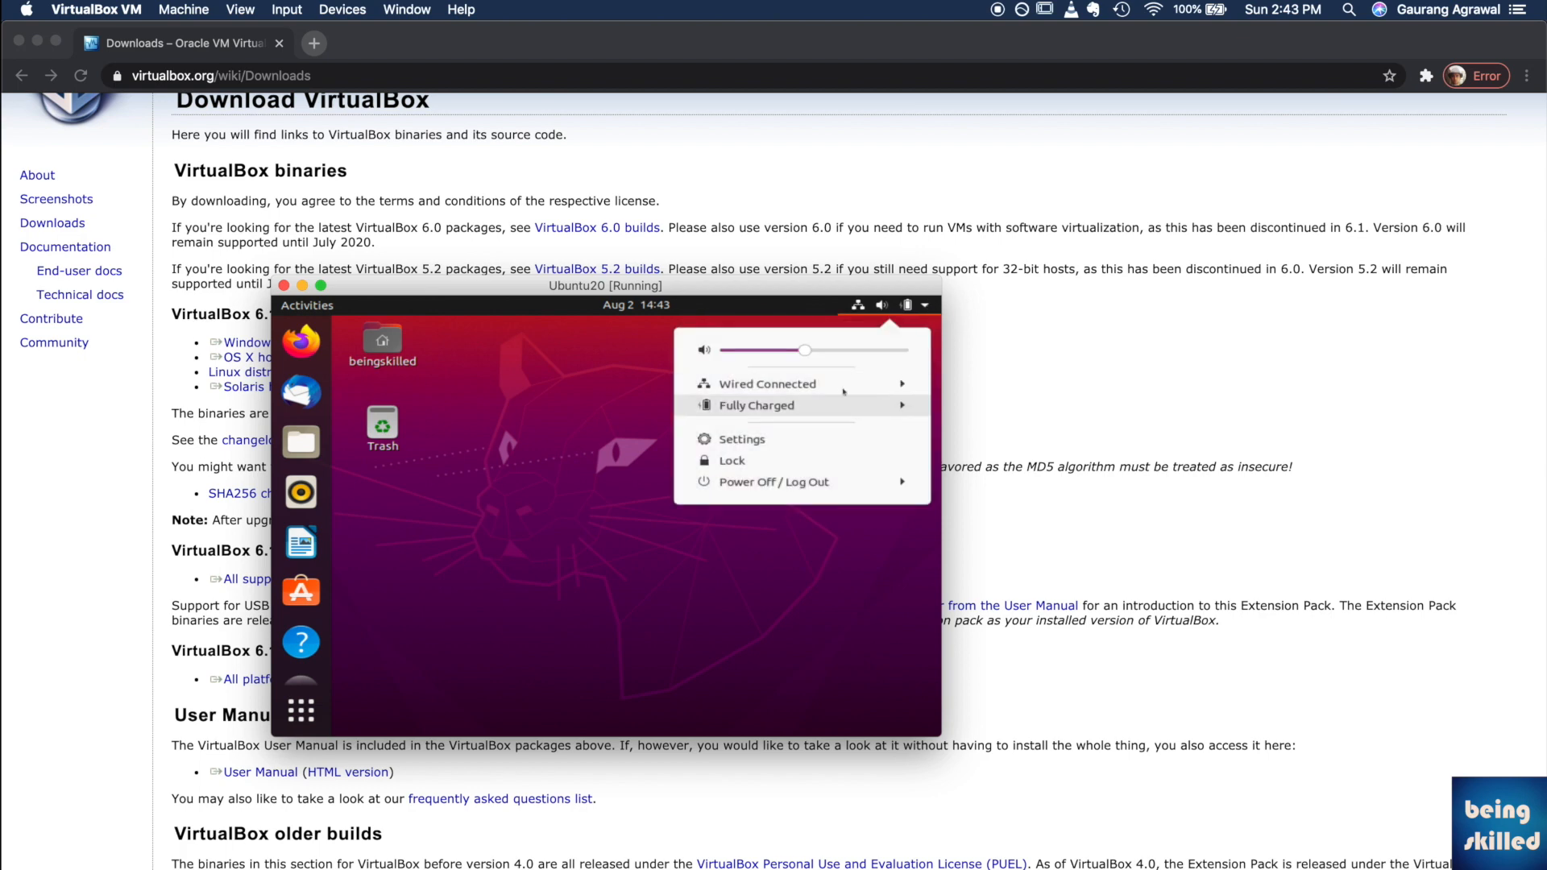
click(804, 482)
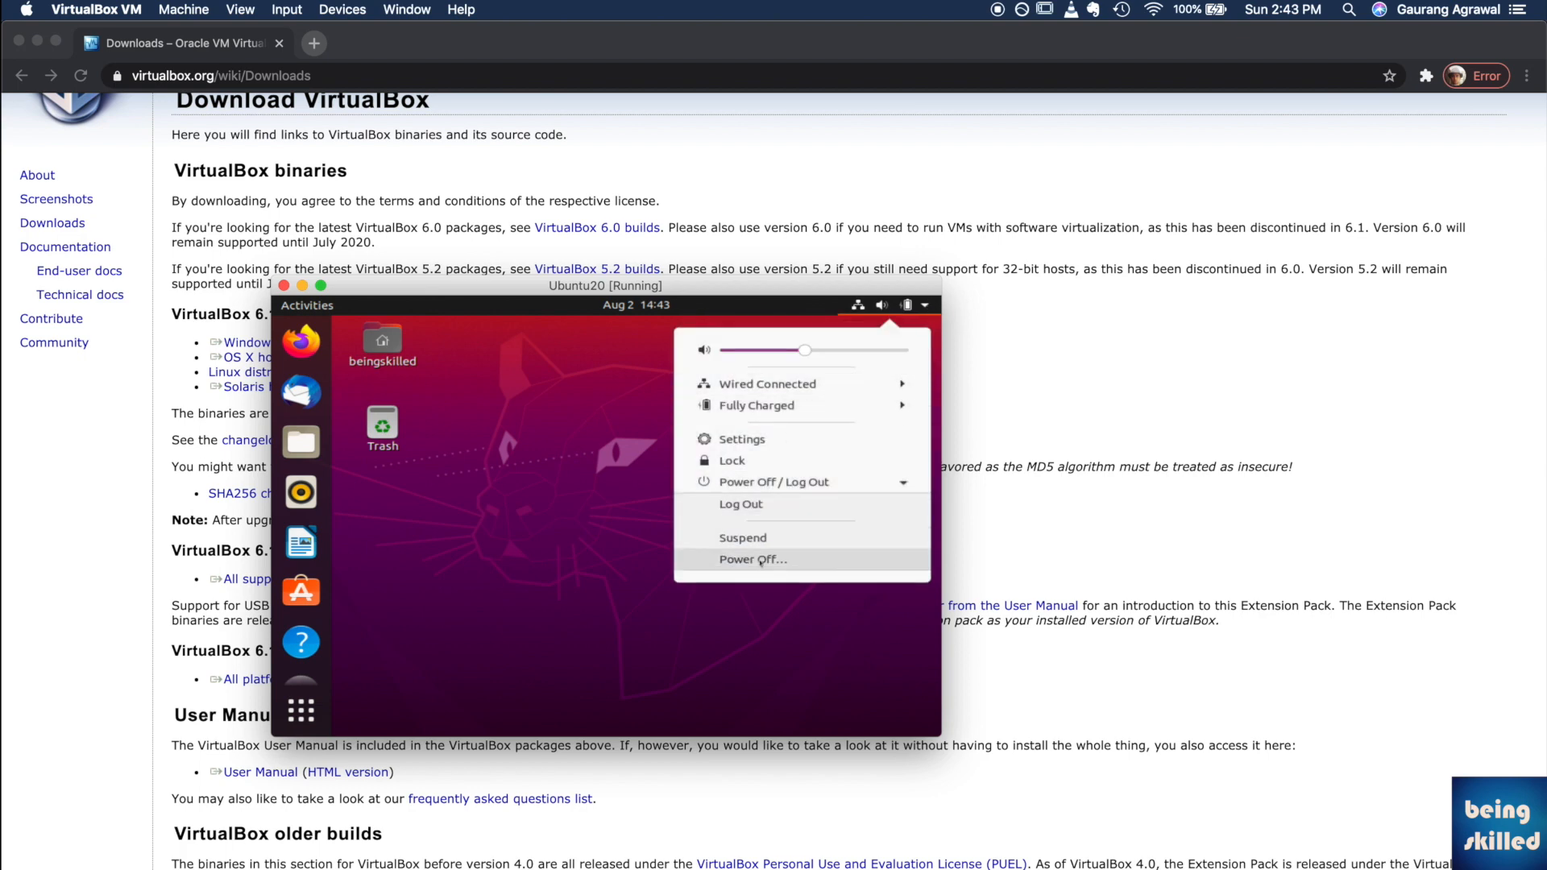
click(798, 559)
click(719, 556)
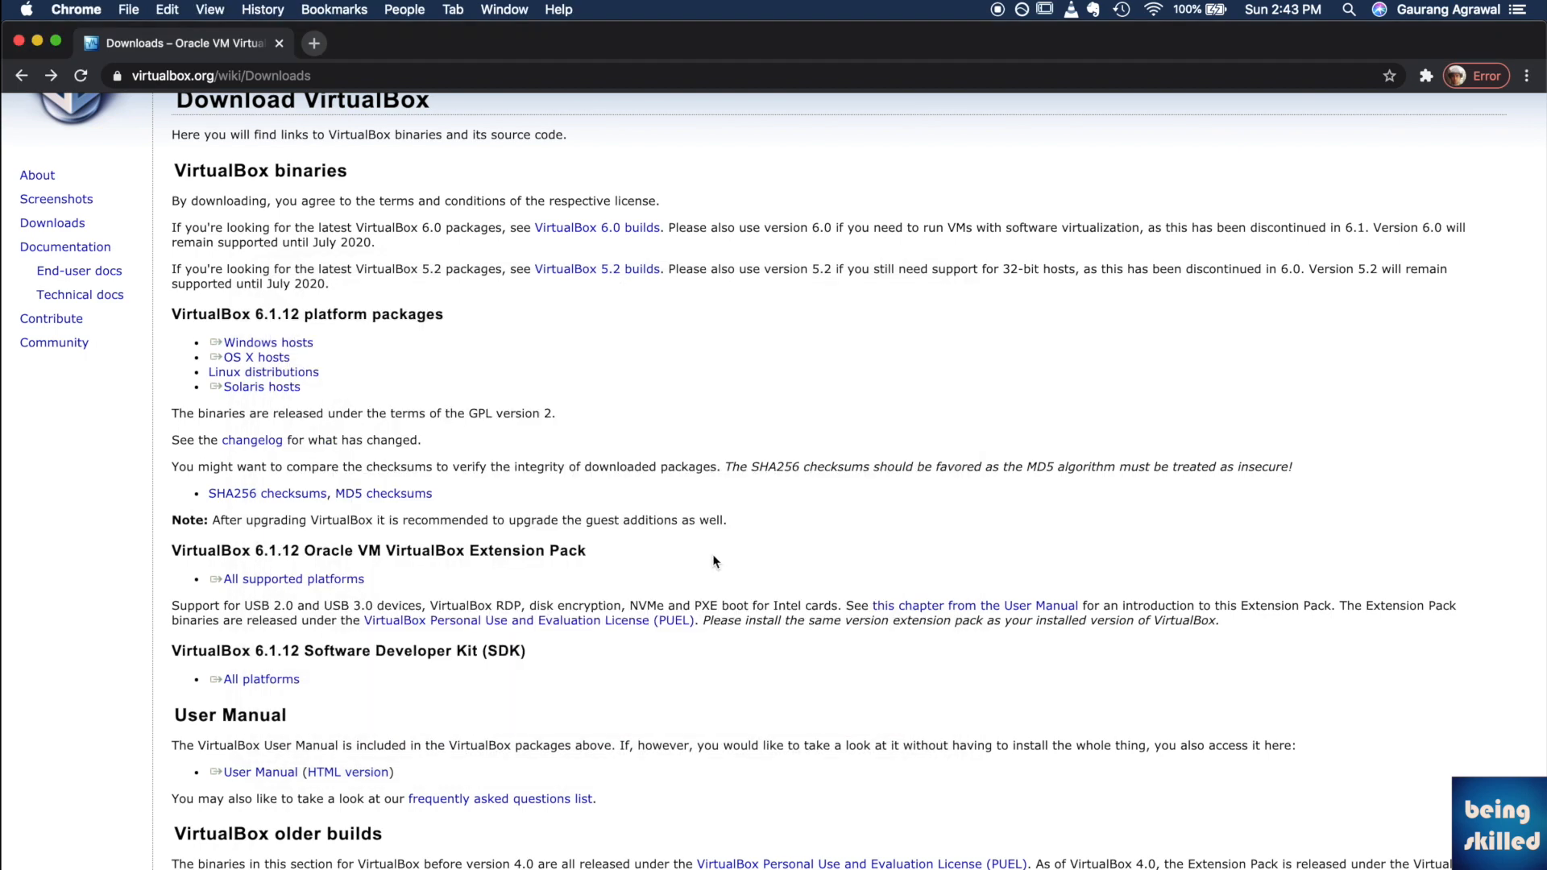
Switch back to VirtualBox, boot the Ubuntu20 machine again, and log in to the beingskilled account with its password.
key(super+Tab)
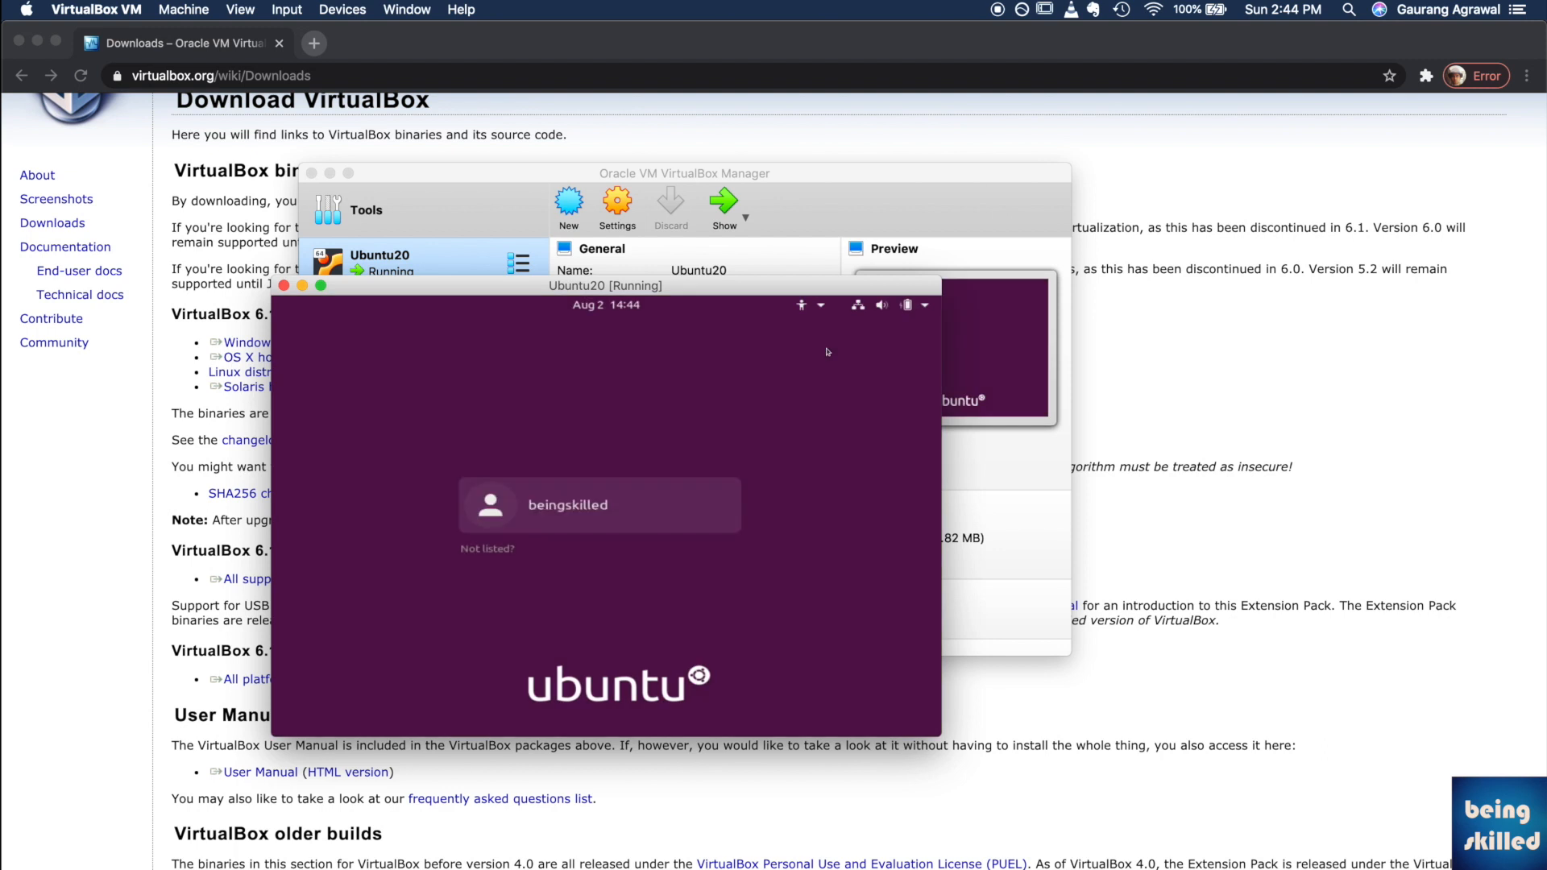
click(522, 502)
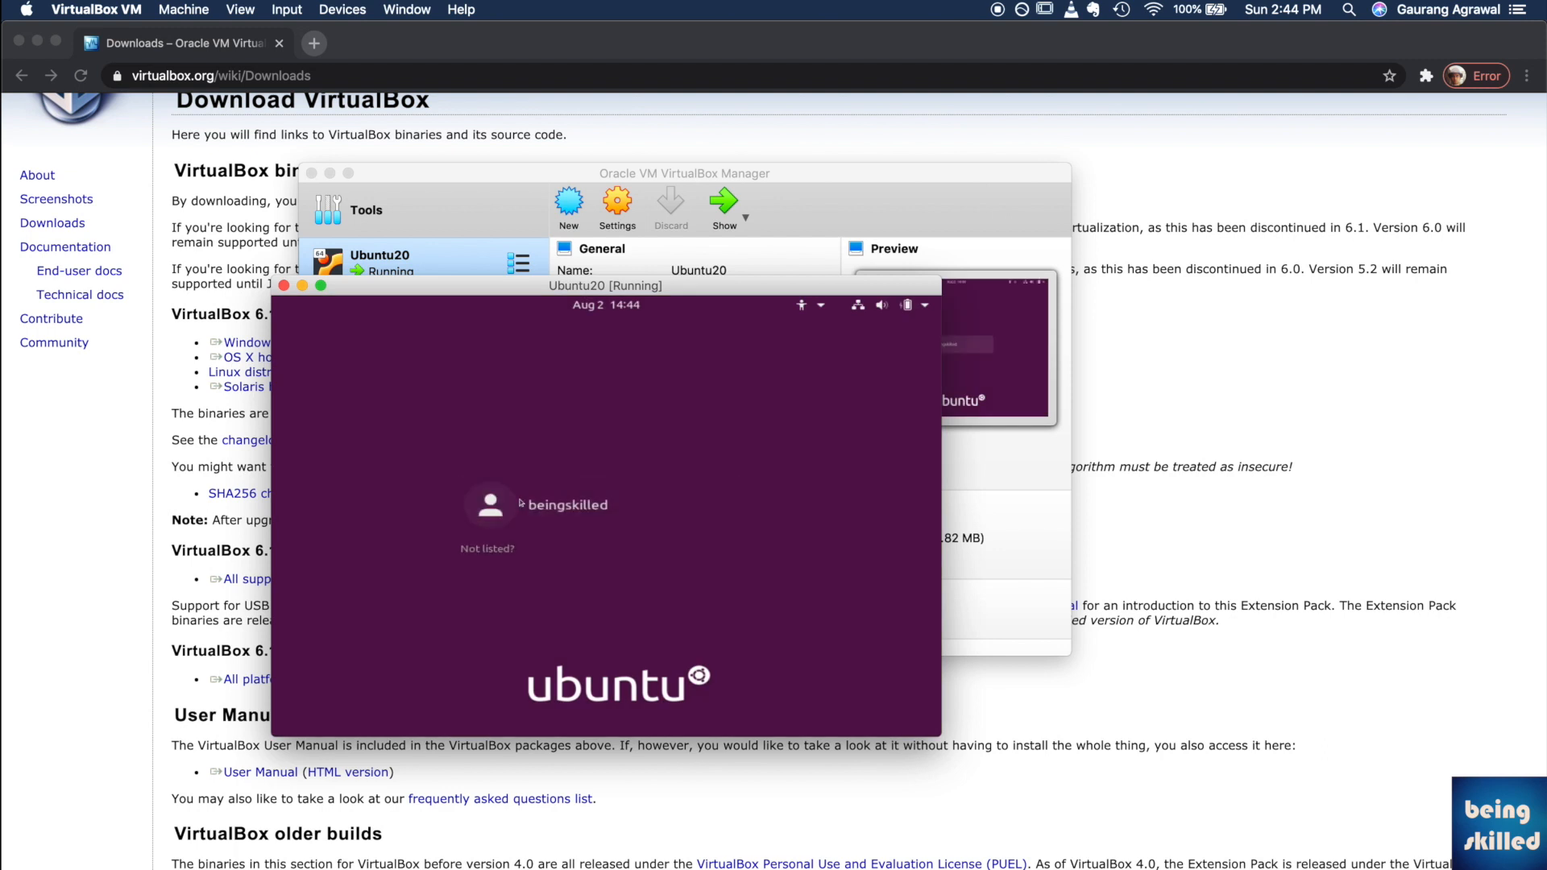
text(****)
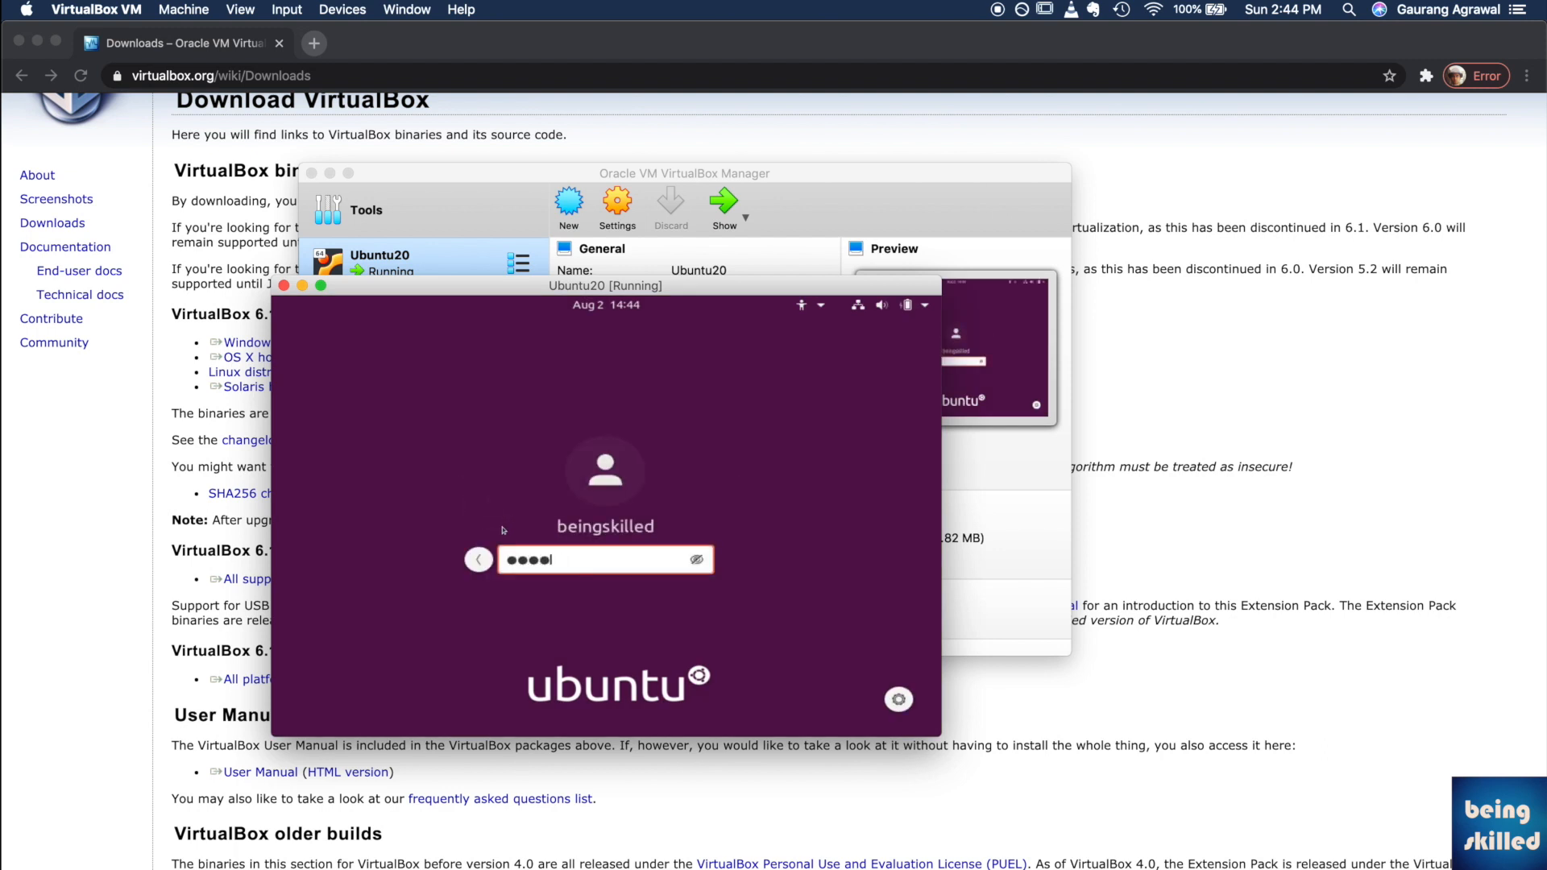
key(Return)
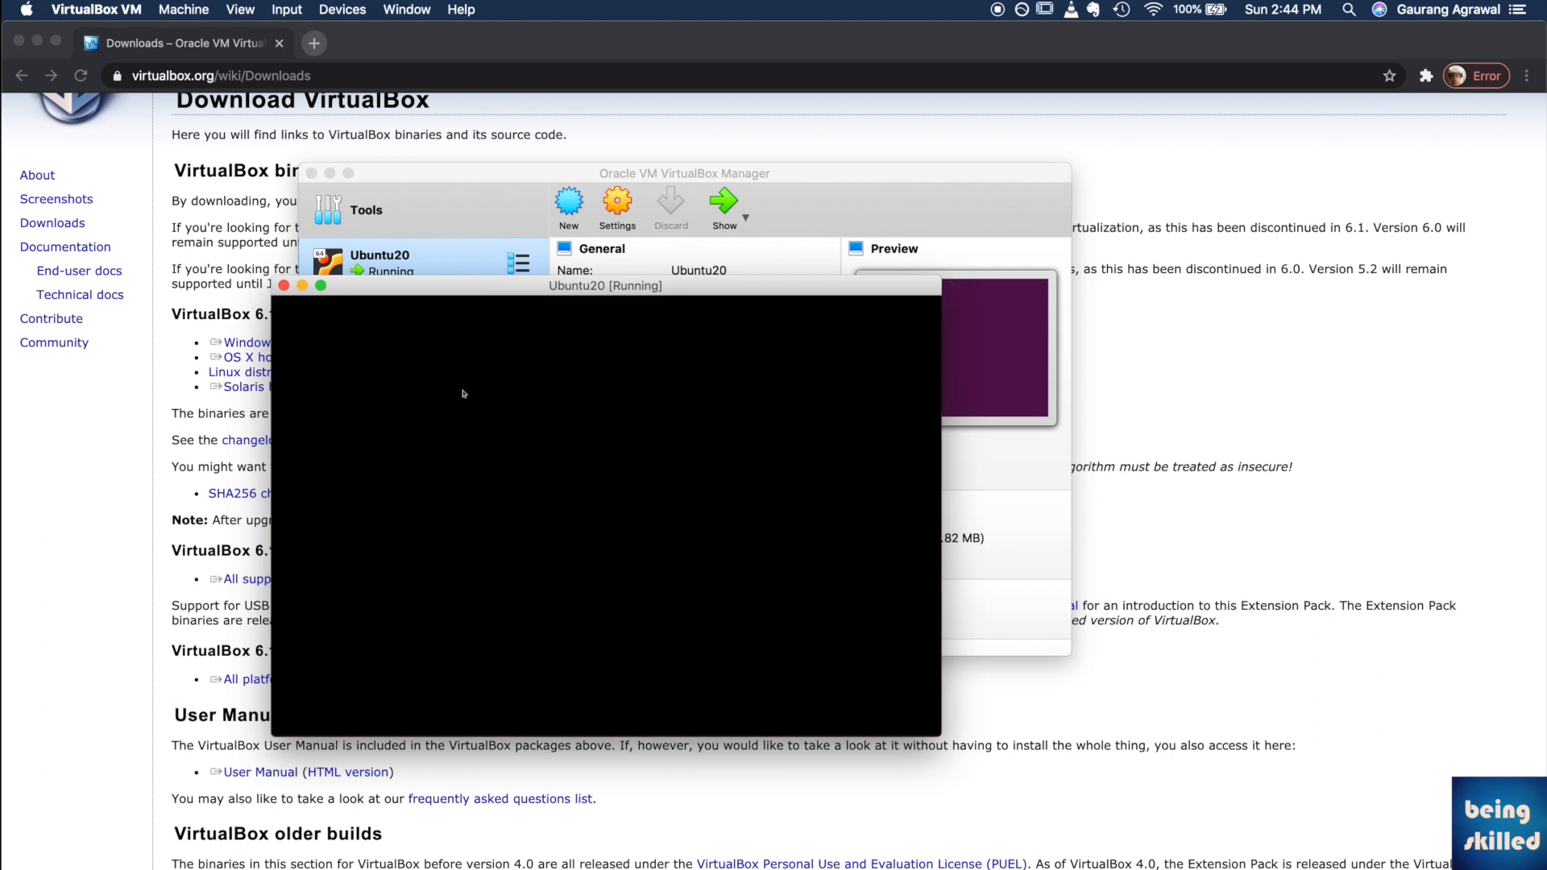
Set the running Ubuntu20 machine's display to full-screen mode.
click(287, 9)
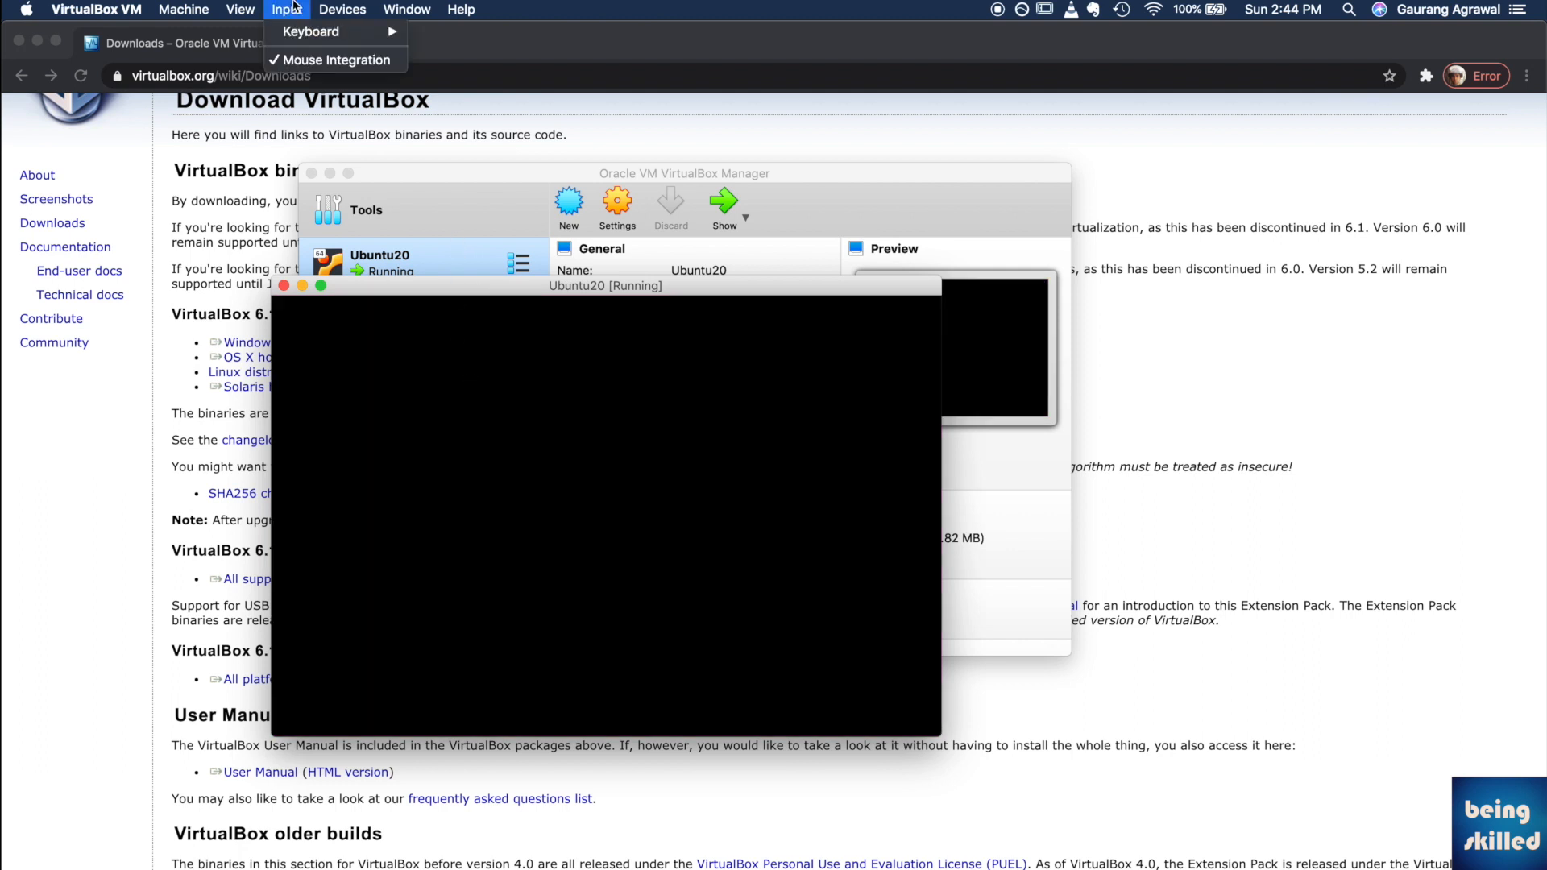
mouse_move(254, 12)
click(303, 66)
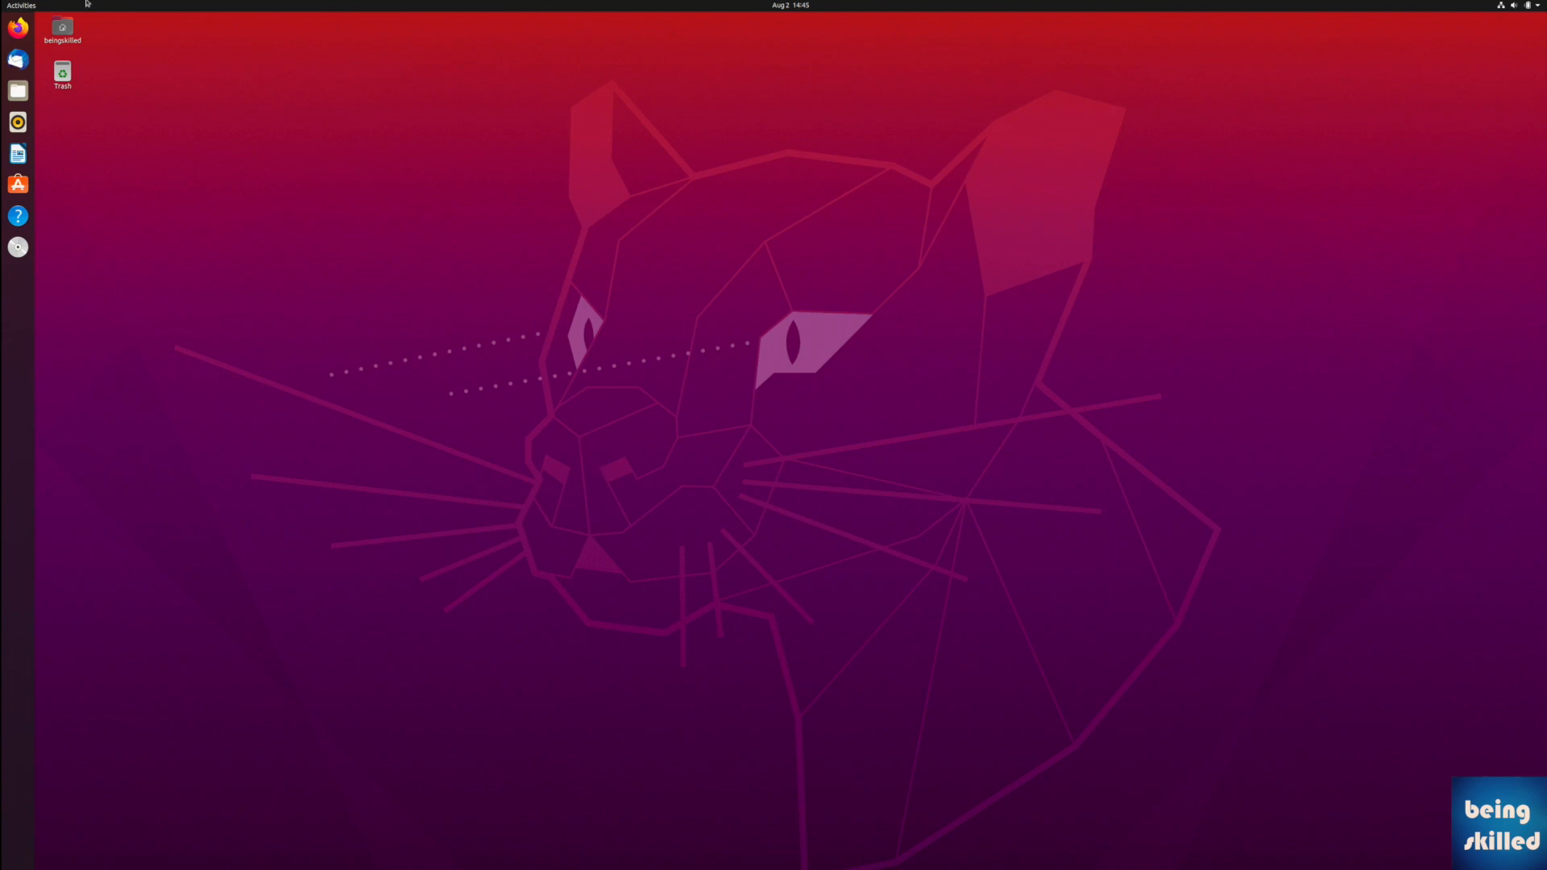
mouse_move(87, 3)
click(286, 8)
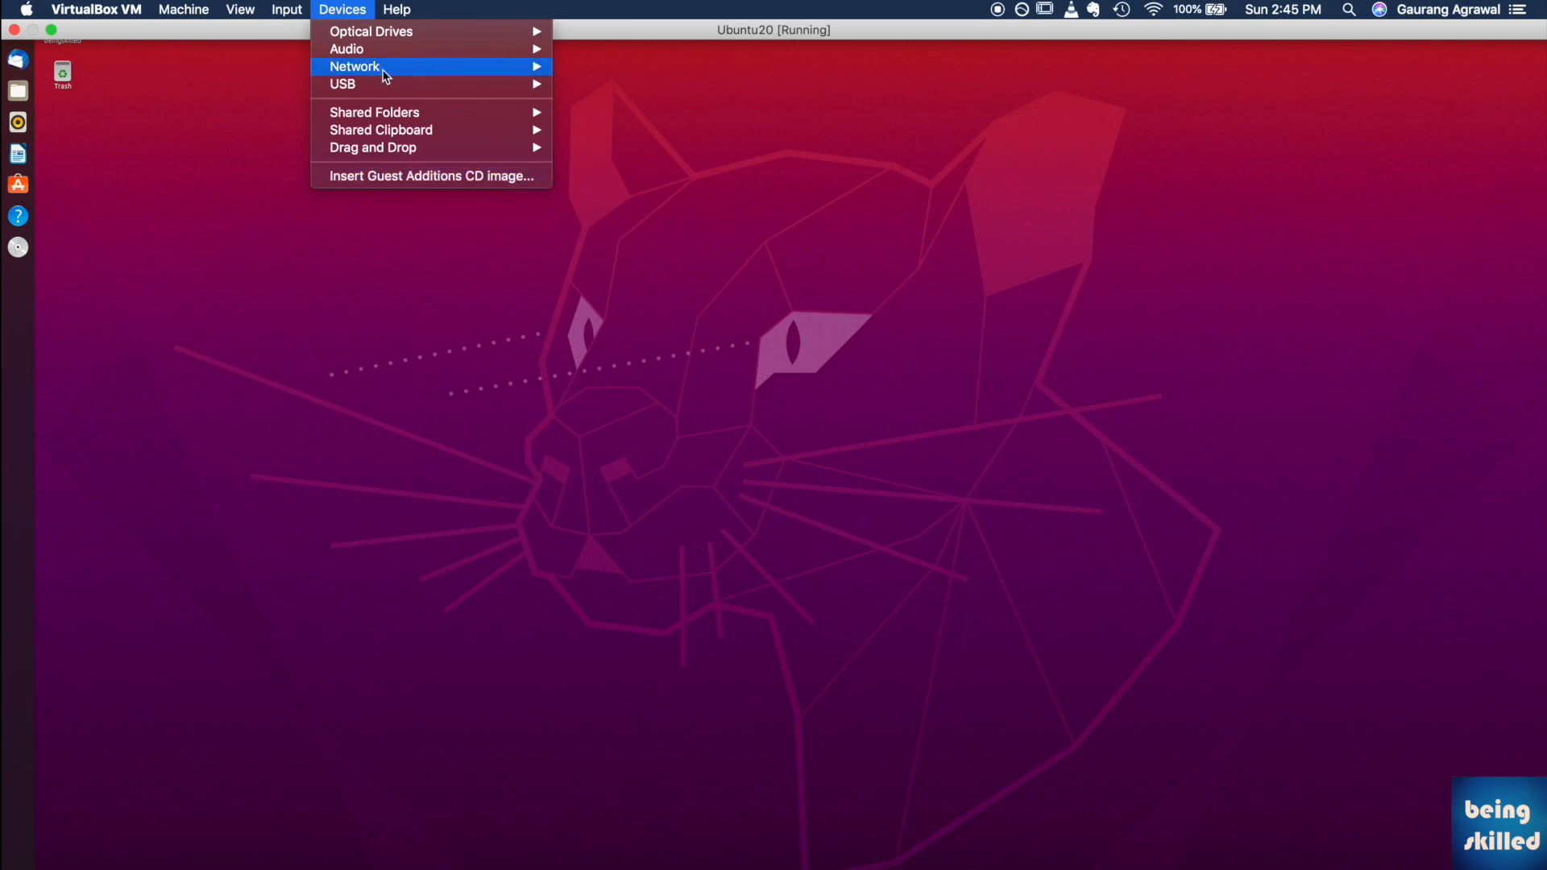
mouse_move(246, 12)
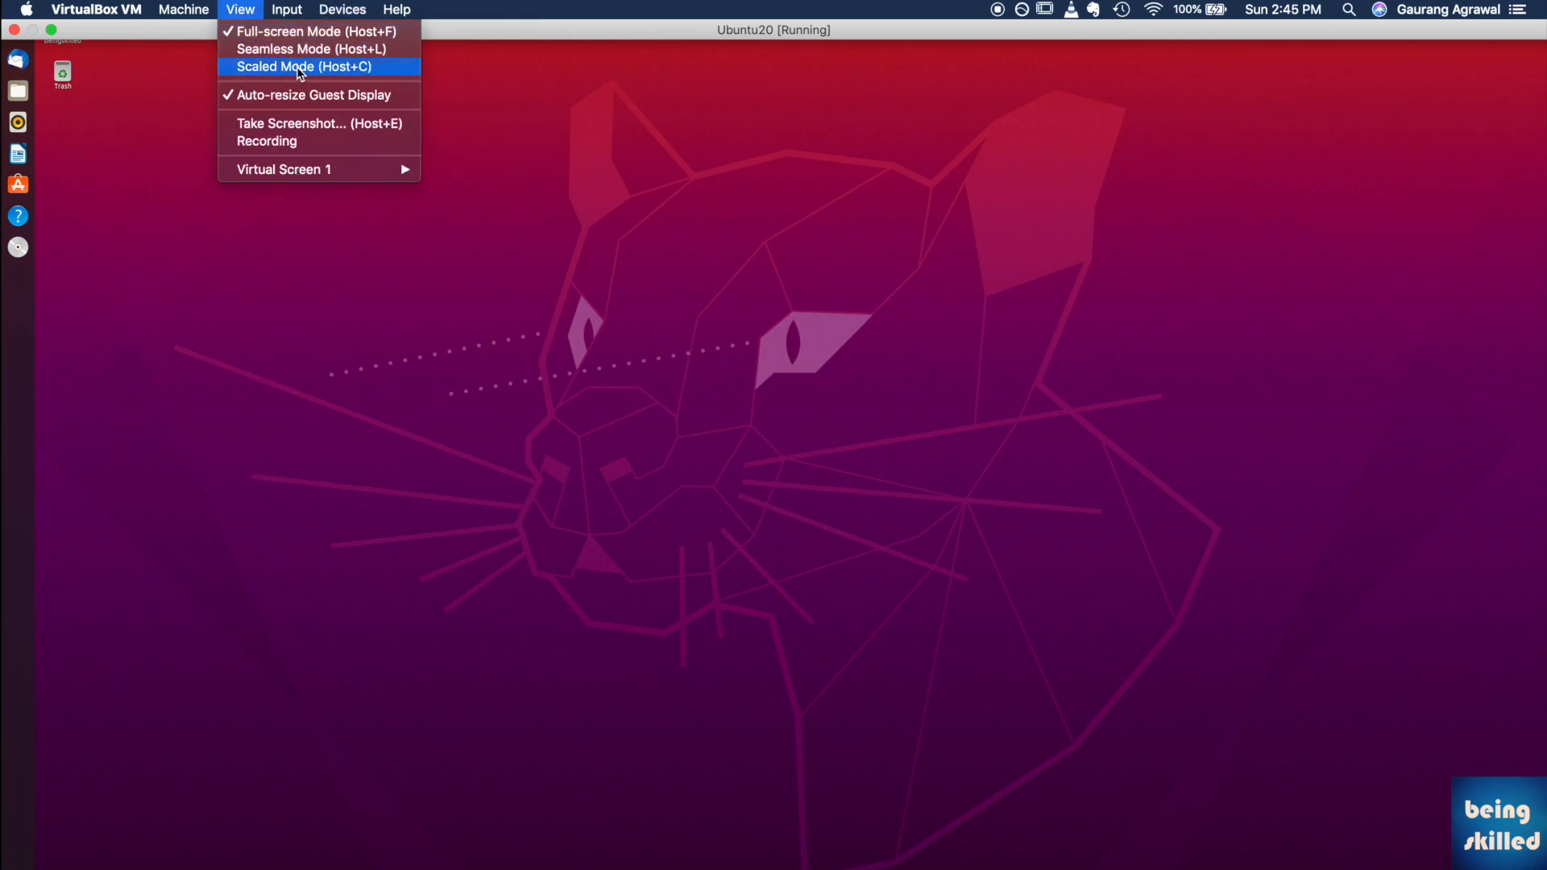
click(263, 8)
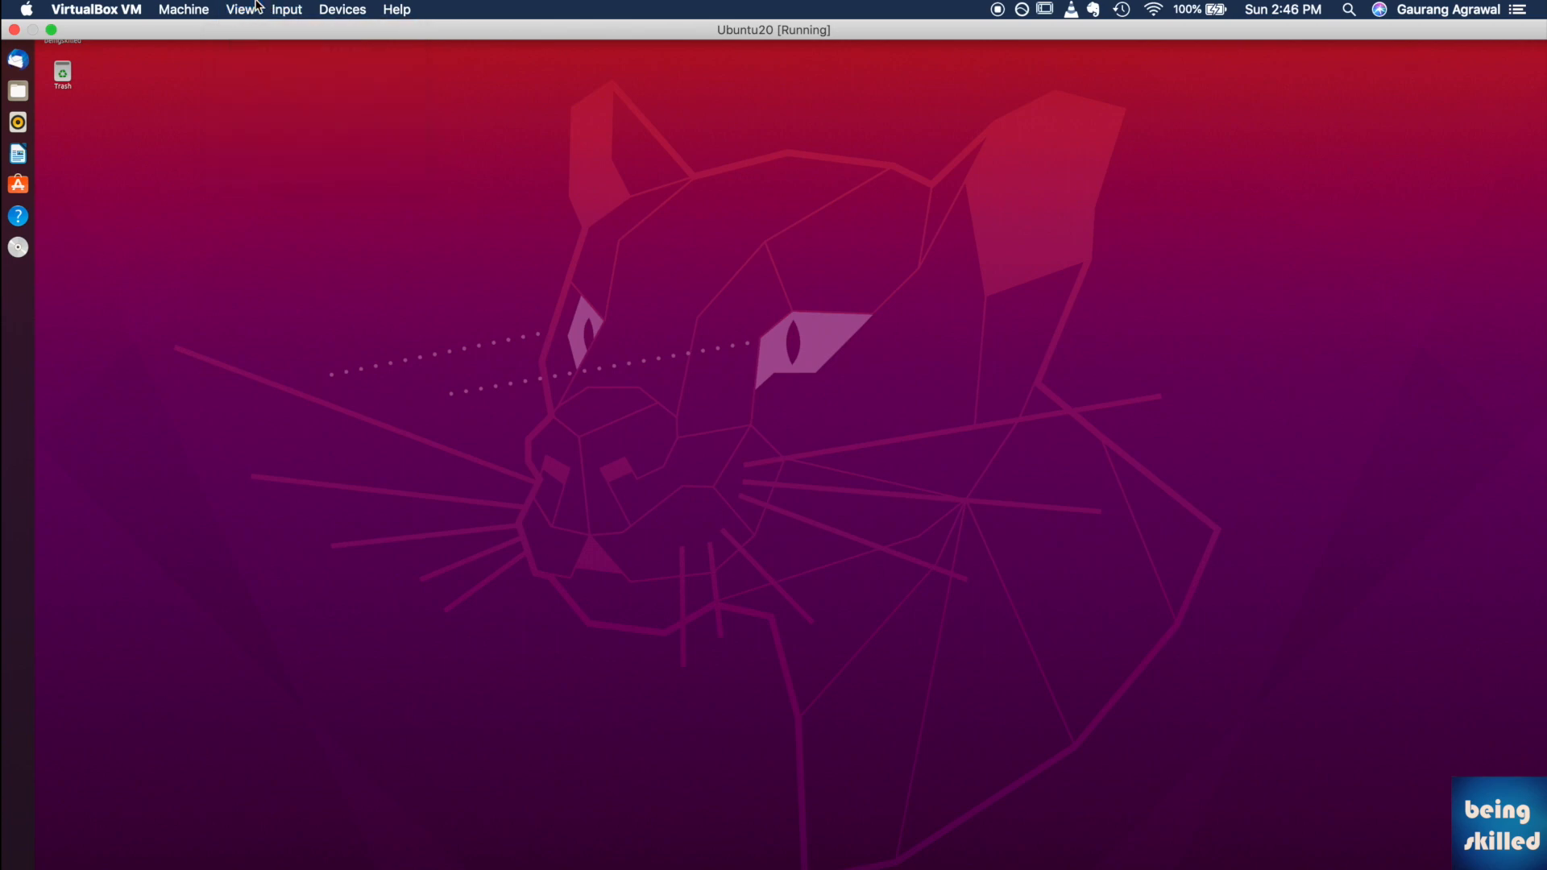